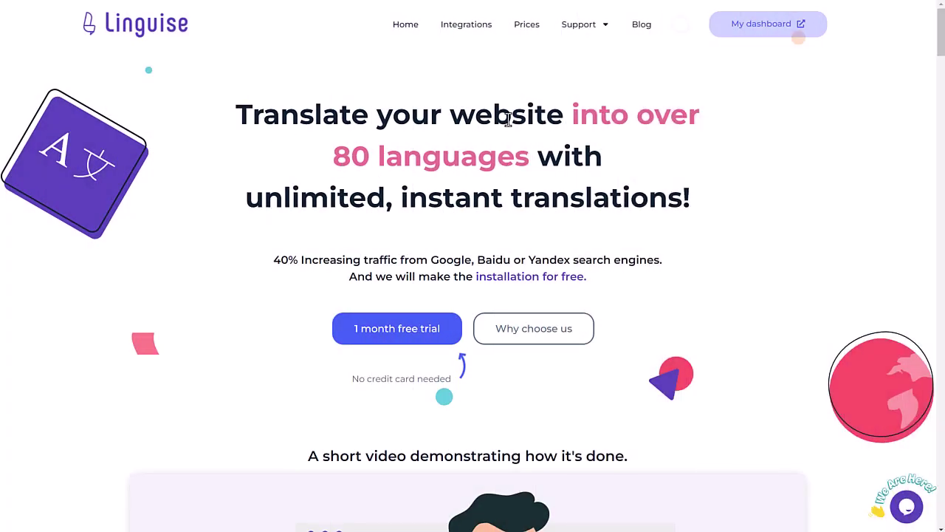
Open the JavaScript & PHP integration details from the Integrations page
{"action": "scroll", "coordinate": [508, 120], "scroll_direction": "down", "scroll_amount": 5}
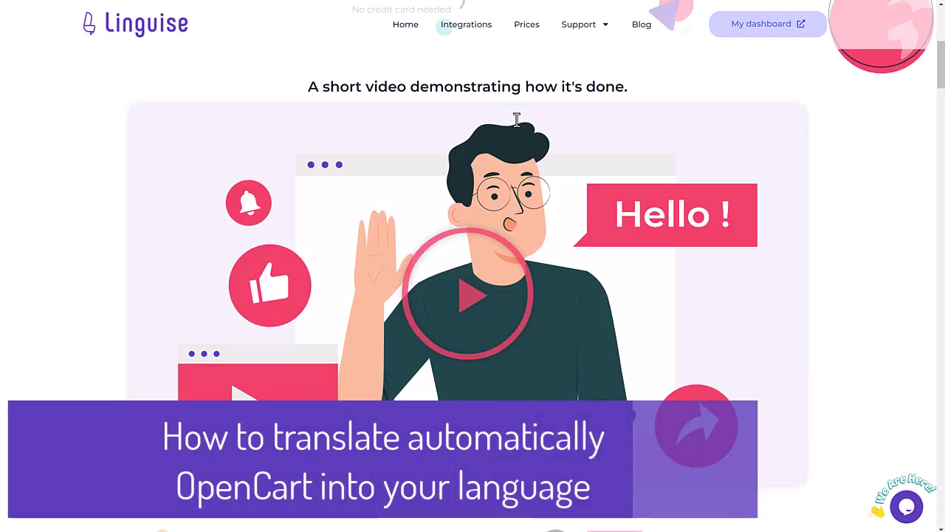
{"action": "scroll", "coordinate": [517, 118], "scroll_direction": "up", "scroll_amount": 5}
{"action": "left_click", "coordinate": [468, 29]}
{"action": "scroll", "coordinate": [476, 154], "scroll_direction": "down", "scroll_amount": 6}
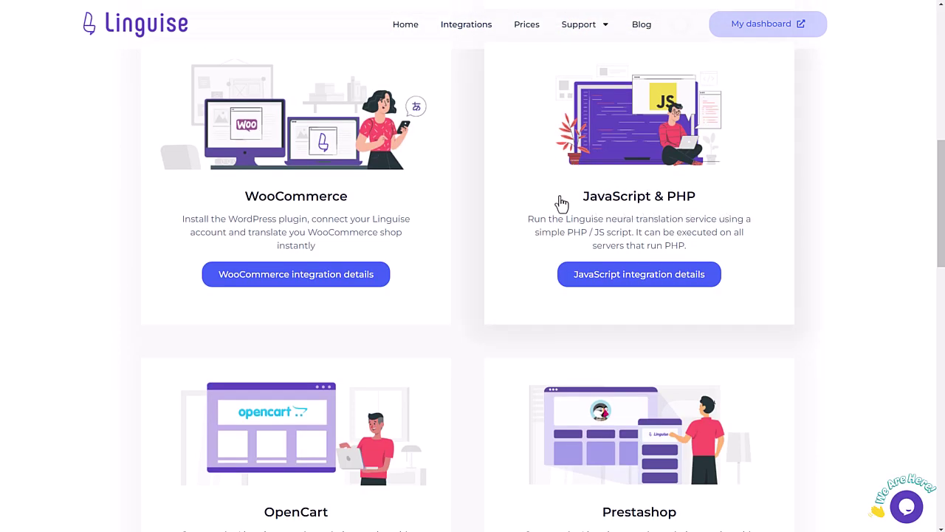
{"action": "left_click", "coordinate": [561, 205]}
Download the Linguise PHP script and save the zip file
{"action": "scroll", "coordinate": [561, 204], "scroll_direction": "down", "scroll_amount": 3}
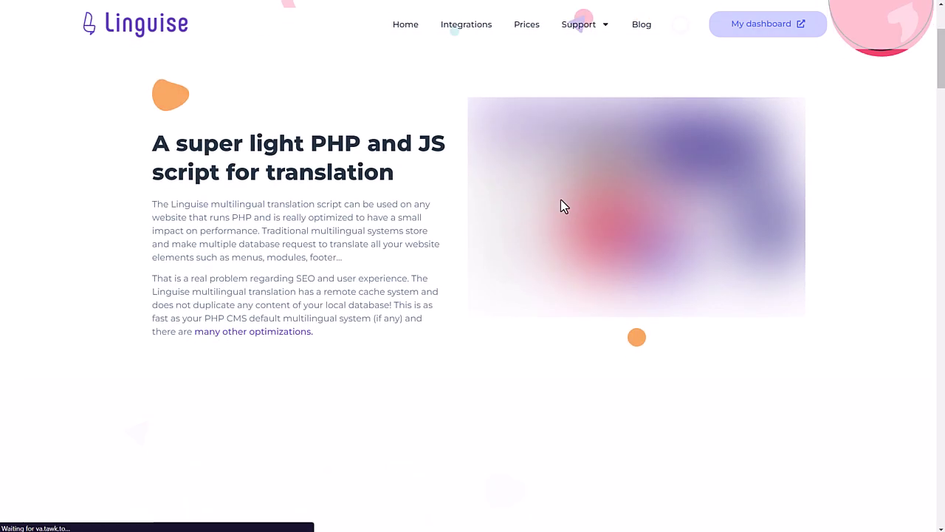
{"action": "scroll", "coordinate": [561, 204], "scroll_direction": "down", "scroll_amount": 8}
{"action": "scroll", "coordinate": [561, 205], "scroll_direction": "down", "scroll_amount": 3}
{"action": "scroll", "coordinate": [561, 205], "scroll_direction": "down", "scroll_amount": 7}
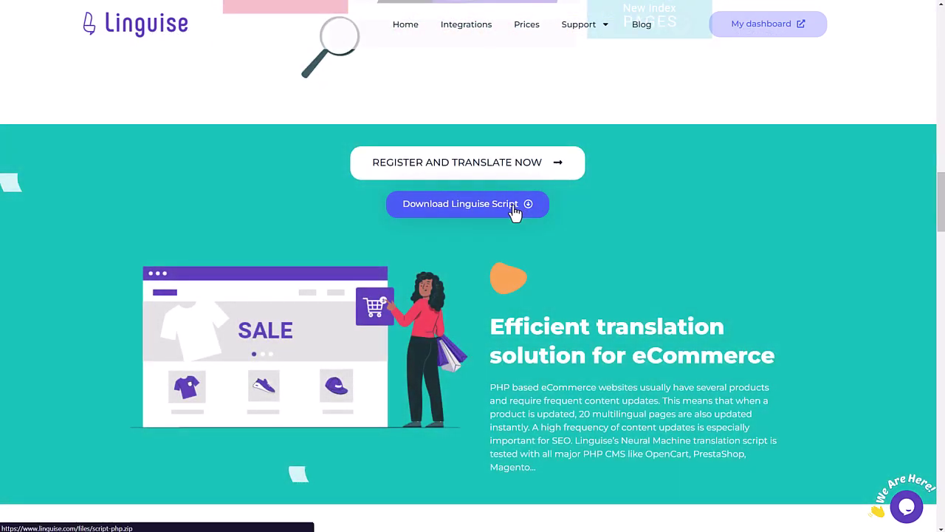
{"action": "left_click", "coordinate": [515, 210]}
{"action": "left_click", "coordinate": [690, 359]}
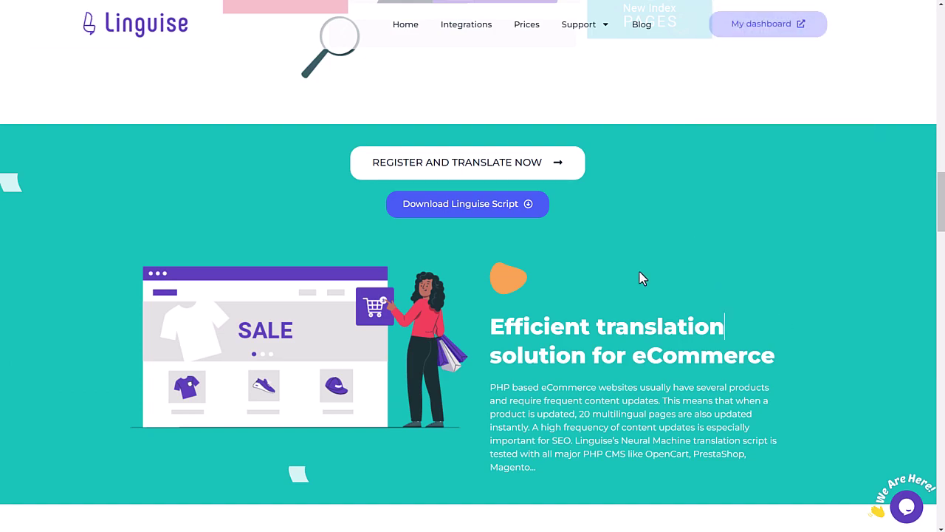
{"action": "scroll", "coordinate": [650, 285], "scroll_direction": "up", "scroll_amount": 15}
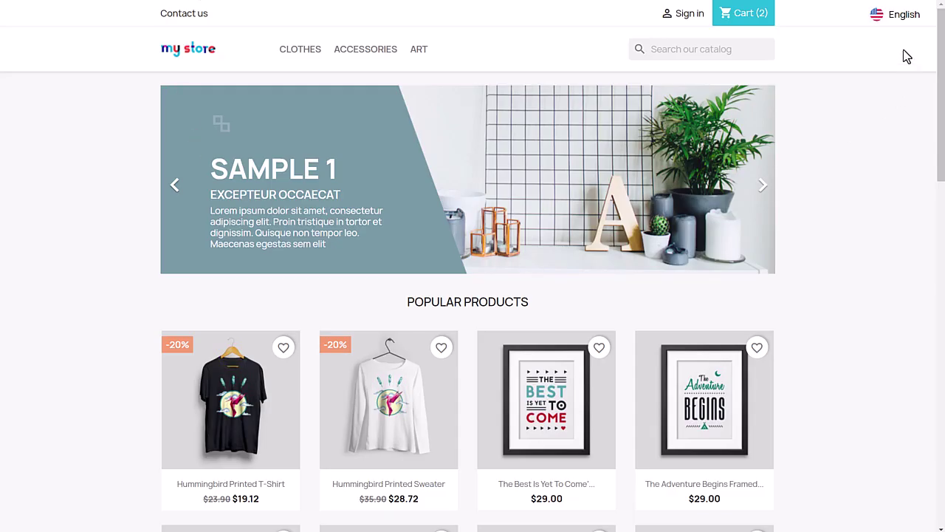
Preview the storefront in Chinese, then bring up the language picker again to choose French
{"action": "left_click", "coordinate": [898, 20]}
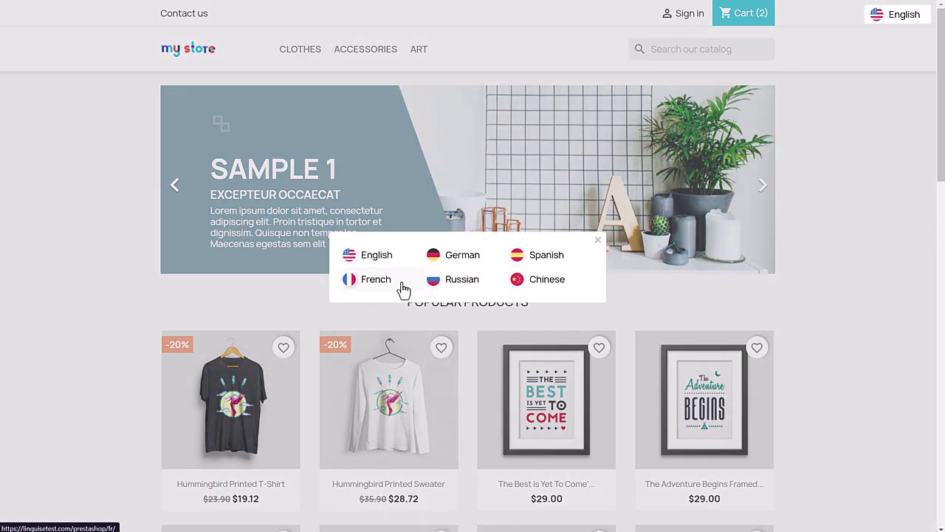
{"action": "left_click", "coordinate": [542, 287]}
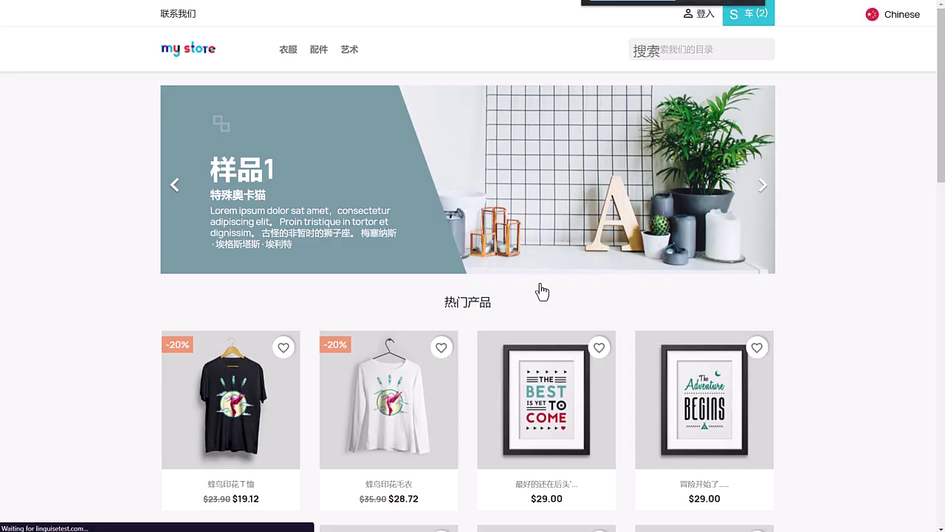
{"action": "scroll", "coordinate": [435, 306], "scroll_direction": "down", "scroll_amount": 5}
{"action": "scroll", "coordinate": [453, 311], "scroll_direction": "down", "scroll_amount": 3}
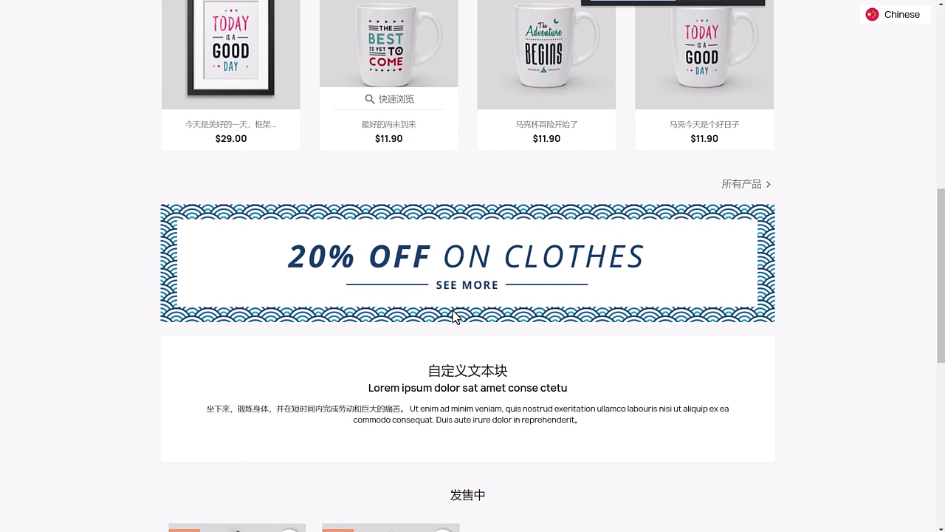
{"action": "scroll", "coordinate": [458, 321], "scroll_direction": "up", "scroll_amount": 8}
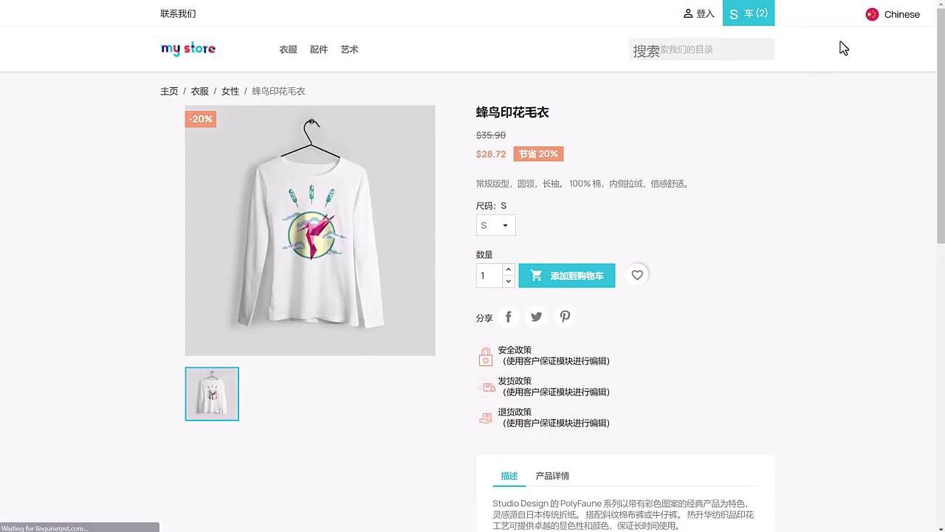
{"action": "left_click", "coordinate": [890, 16]}
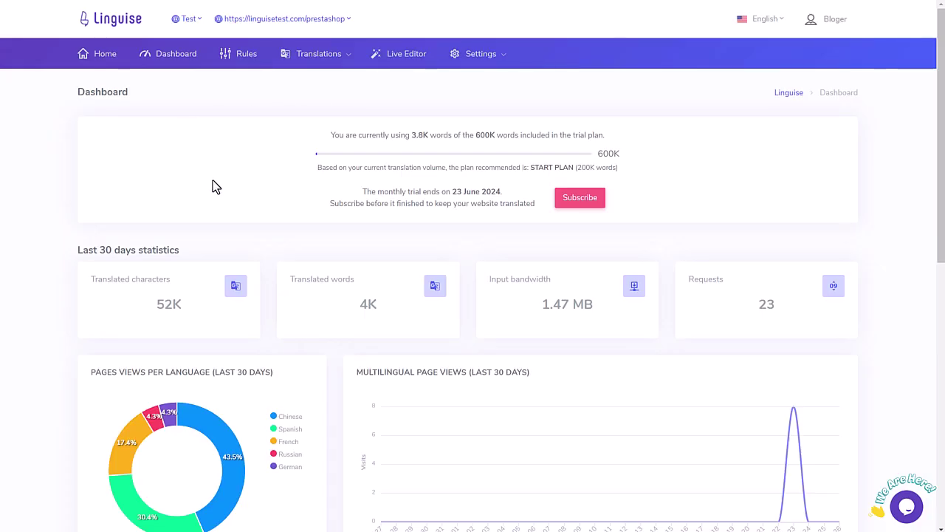
Review the dashboard statistics, then browse the Rules list, the Translations list and the Live Editor
{"action": "scroll", "coordinate": [214, 186], "scroll_direction": "down", "scroll_amount": 7}
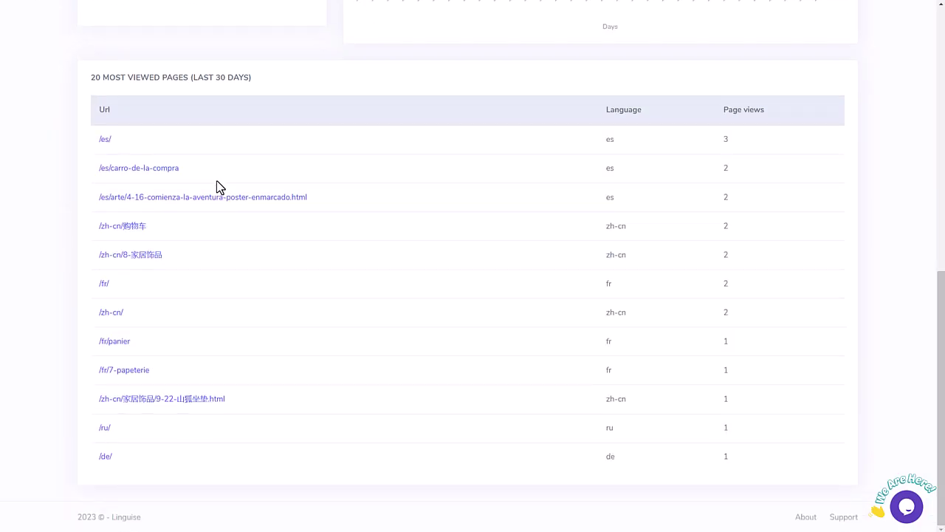
{"action": "scroll", "coordinate": [216, 185], "scroll_direction": "up", "scroll_amount": 7}
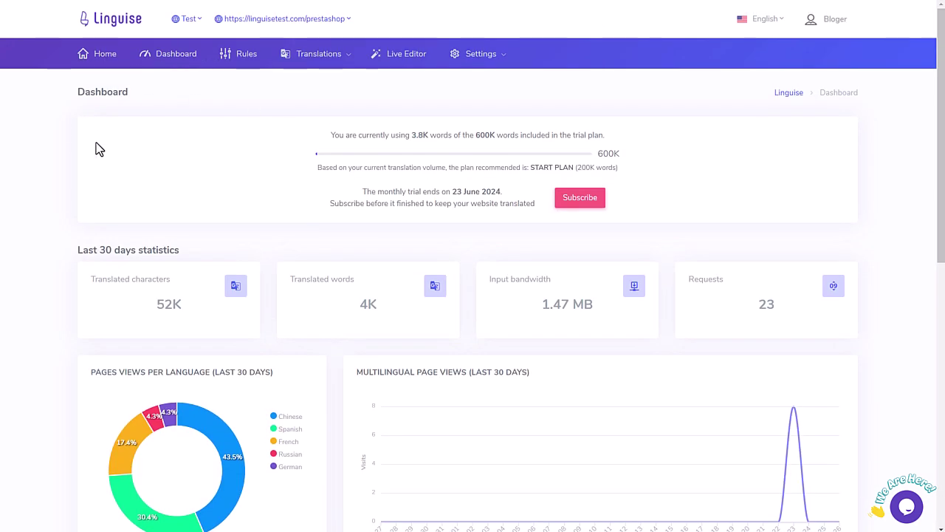
{"action": "left_click", "coordinate": [242, 58]}
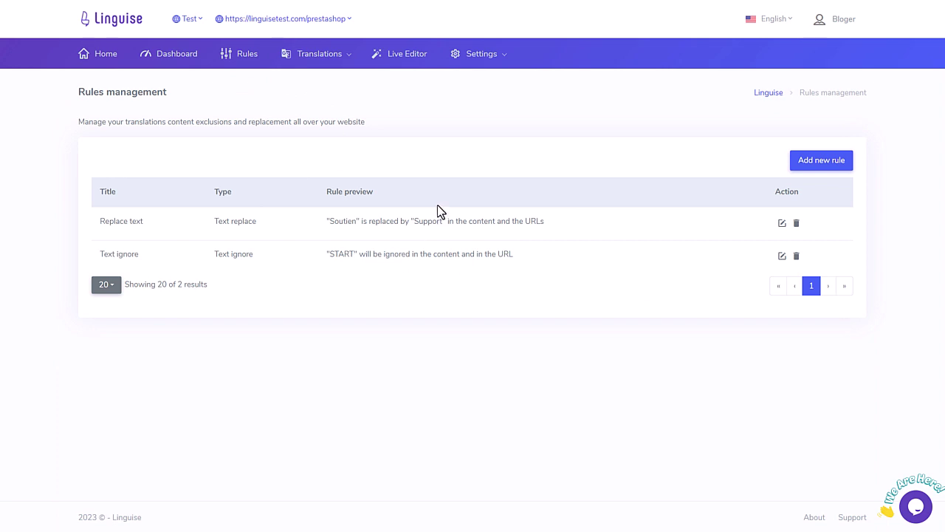
{"action": "mouse_move", "coordinate": [327, 56]}
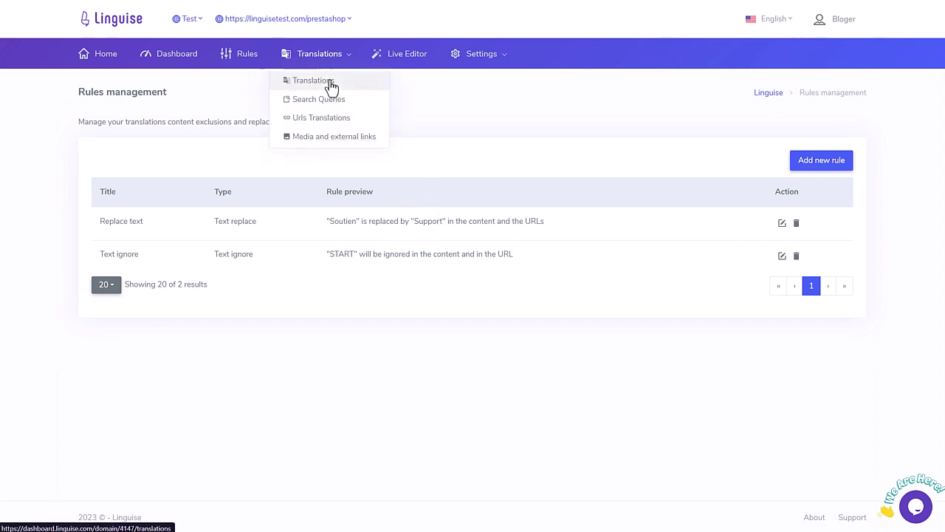
{"action": "left_click", "coordinate": [329, 81]}
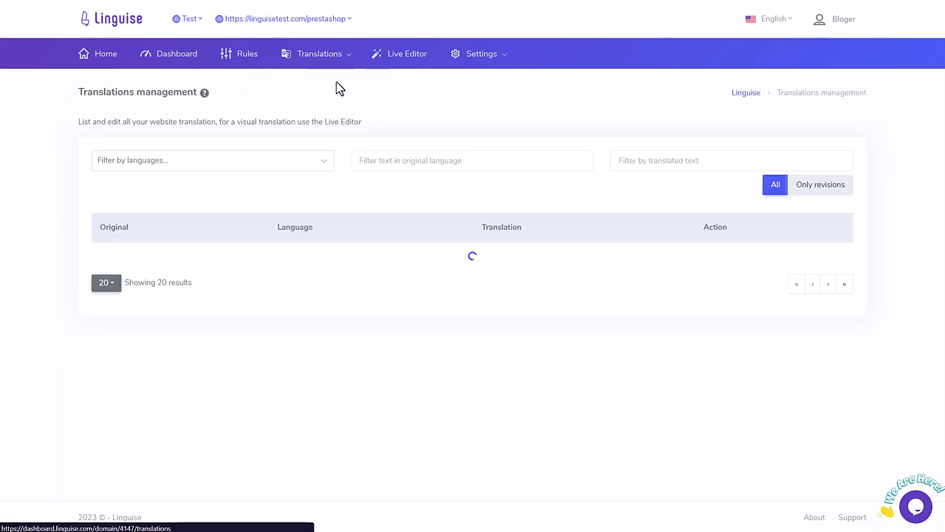
{"action": "left_click", "coordinate": [408, 62]}
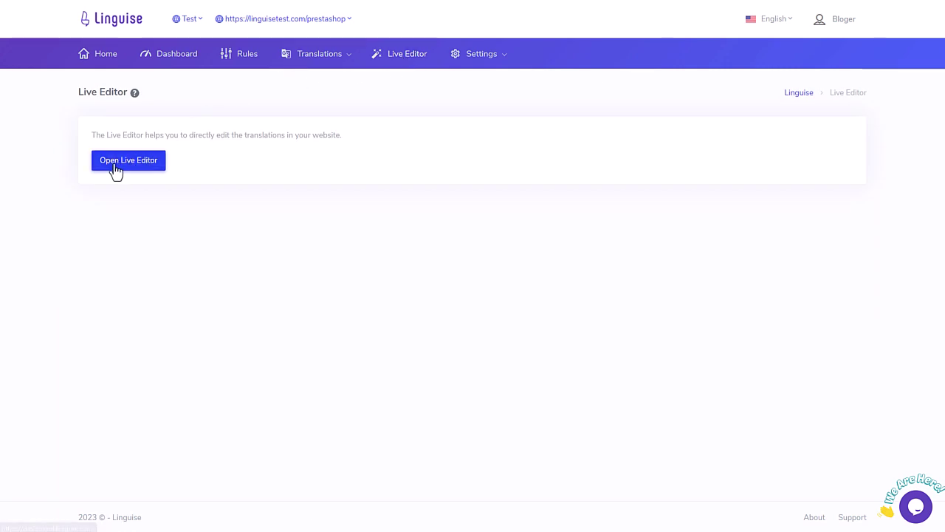
In Language flags display, try the Dropdown and Side by side layouts, then restore Popup
{"action": "mouse_move", "coordinate": [489, 73]}
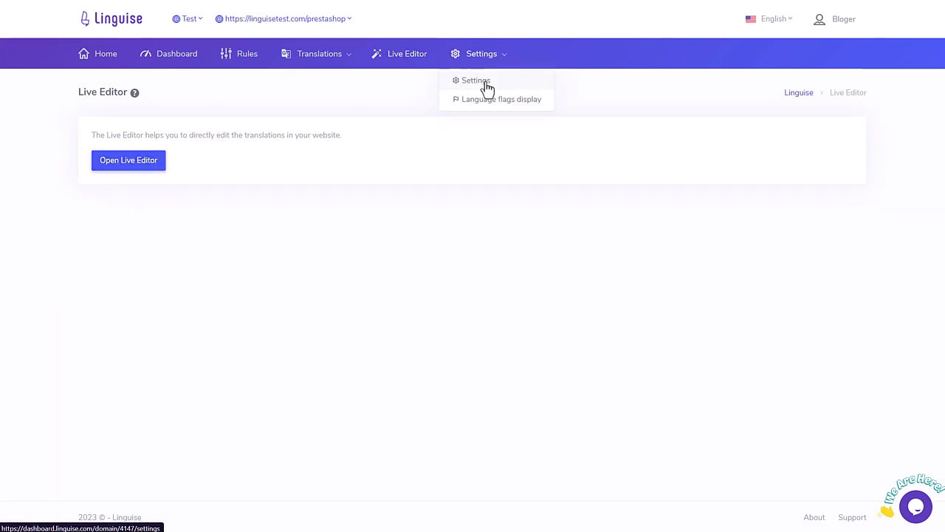
{"action": "left_click", "coordinate": [485, 99]}
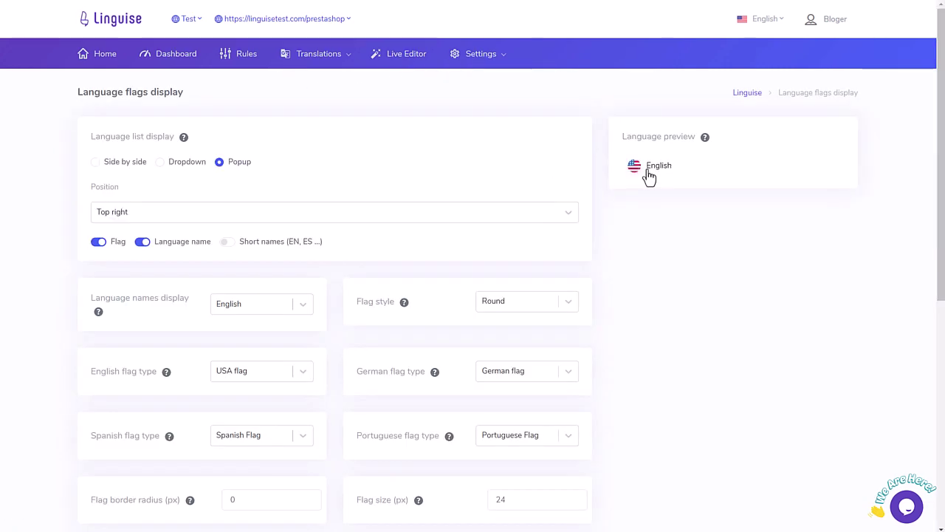
{"action": "left_click", "coordinate": [664, 170]}
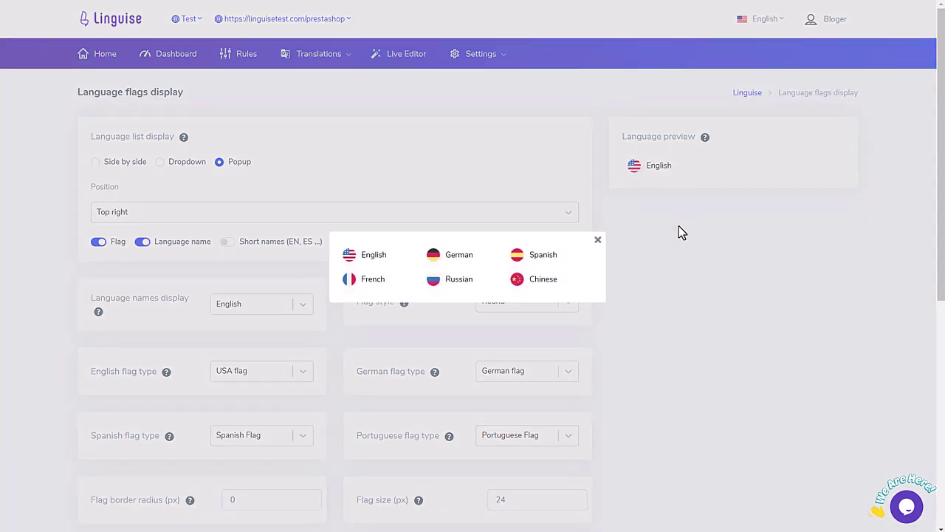
{"action": "left_click", "coordinate": [680, 231]}
{"action": "left_click", "coordinate": [161, 163]}
{"action": "left_click", "coordinate": [644, 169]}
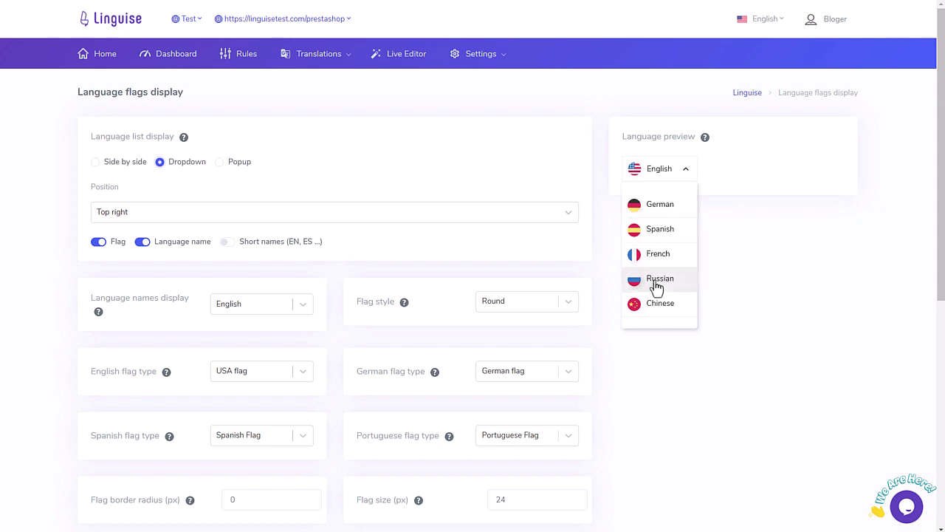
{"action": "left_click", "coordinate": [686, 232]}
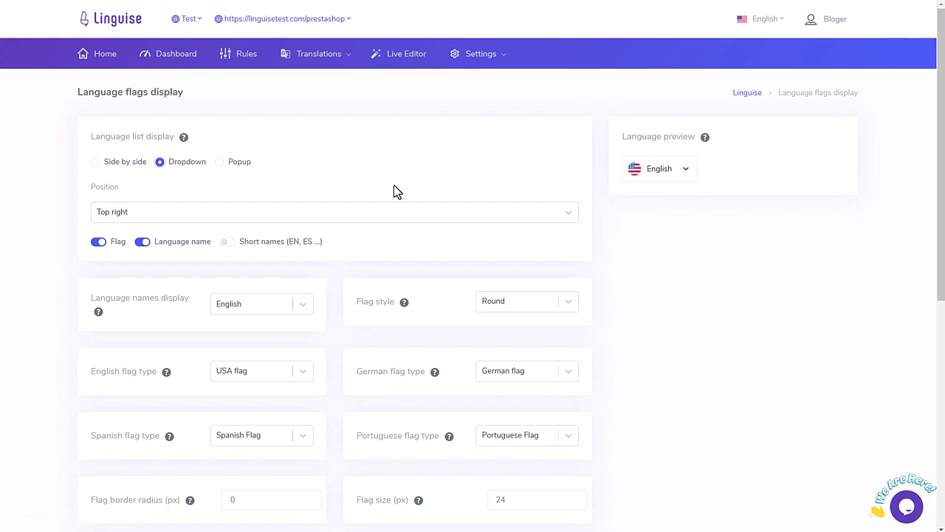
{"action": "left_click", "coordinate": [125, 165]}
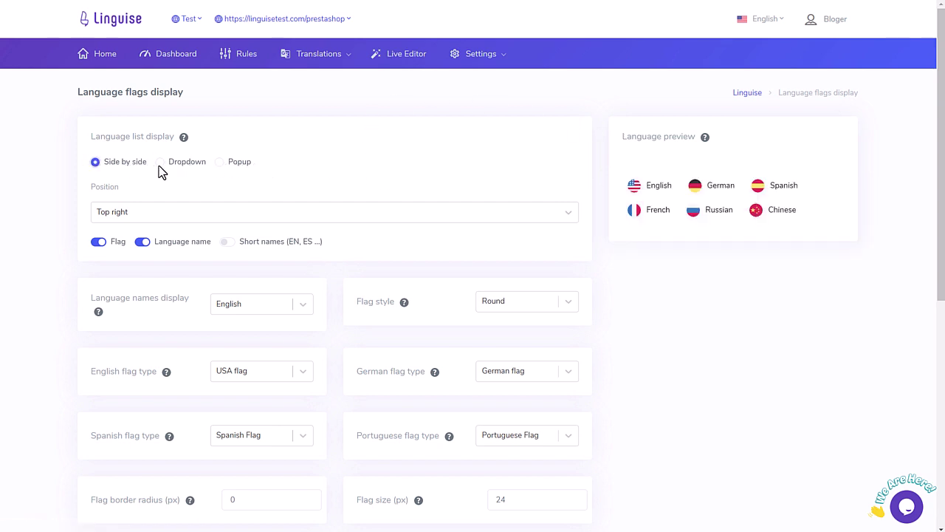
{"action": "left_click", "coordinate": [220, 165]}
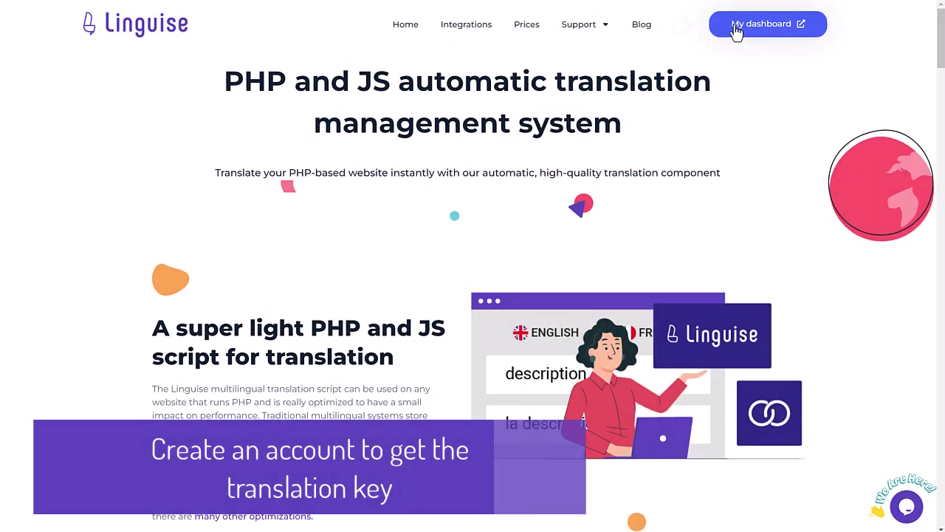
Go to the Linguise account dashboard and sign in with the saved login details
{"action": "left_click", "coordinate": [747, 31]}
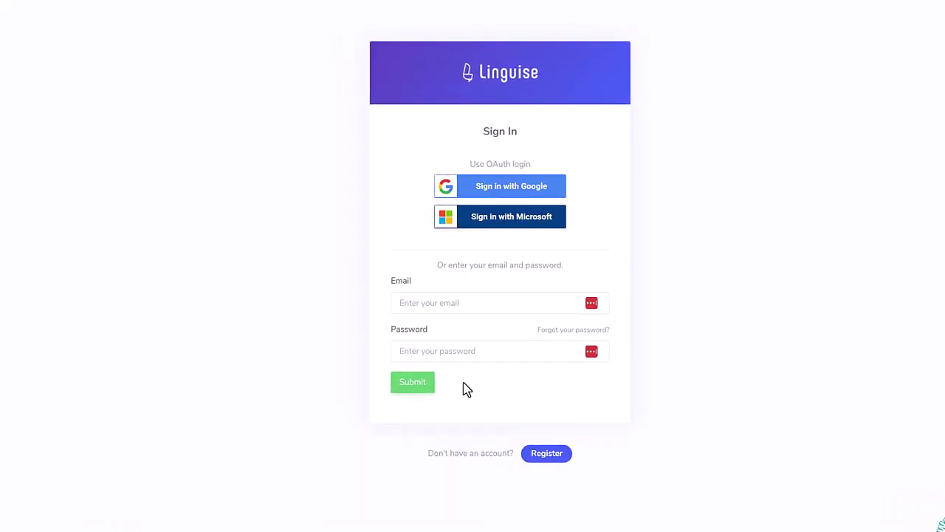
{"action": "left_click", "coordinate": [543, 457]}
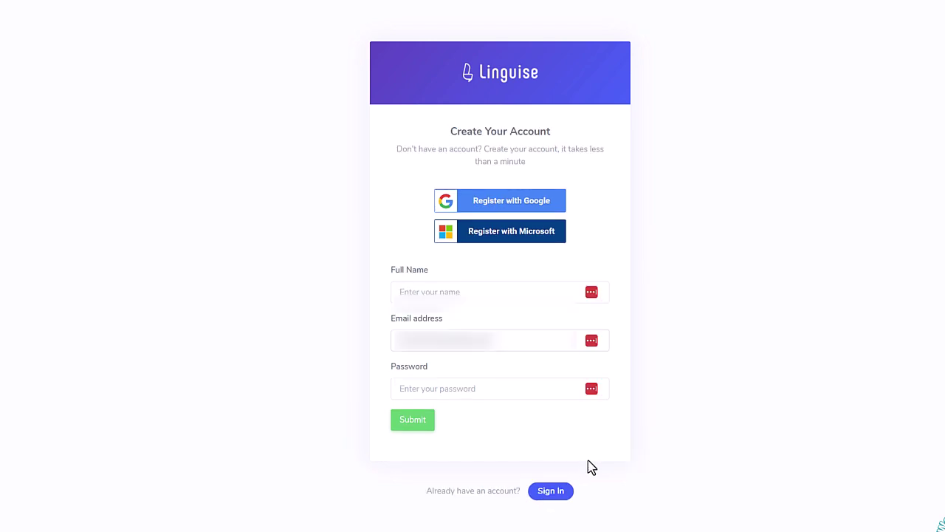
{"action": "left_click", "coordinate": [543, 496]}
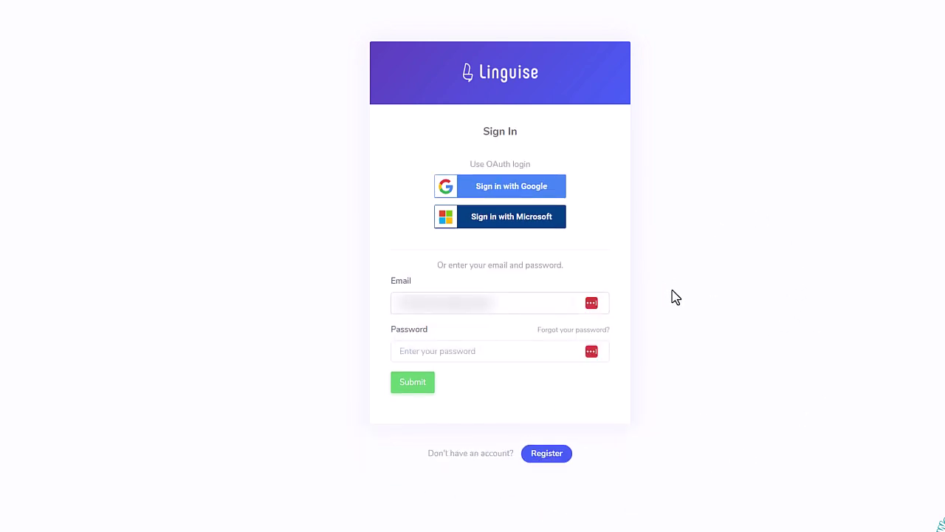
{"action": "left_click", "coordinate": [504, 302]}
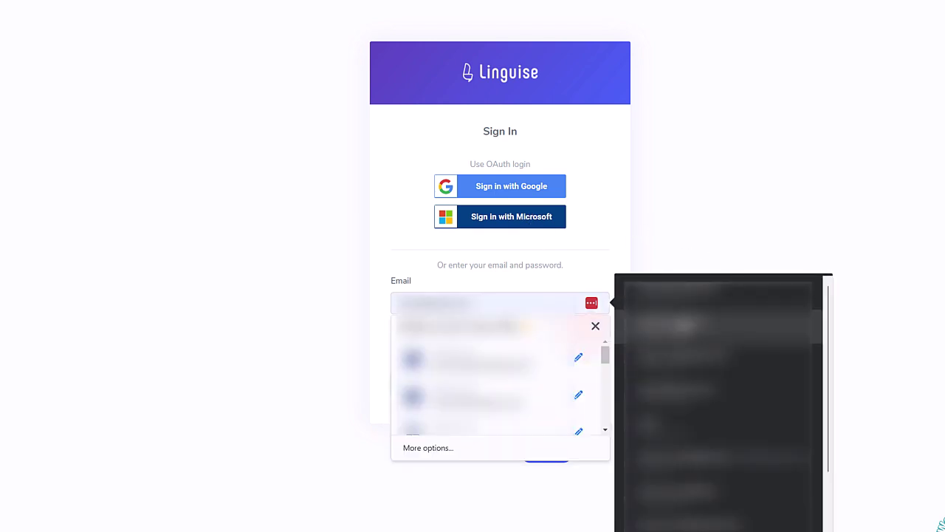
{"action": "left_click", "coordinate": [705, 377]}
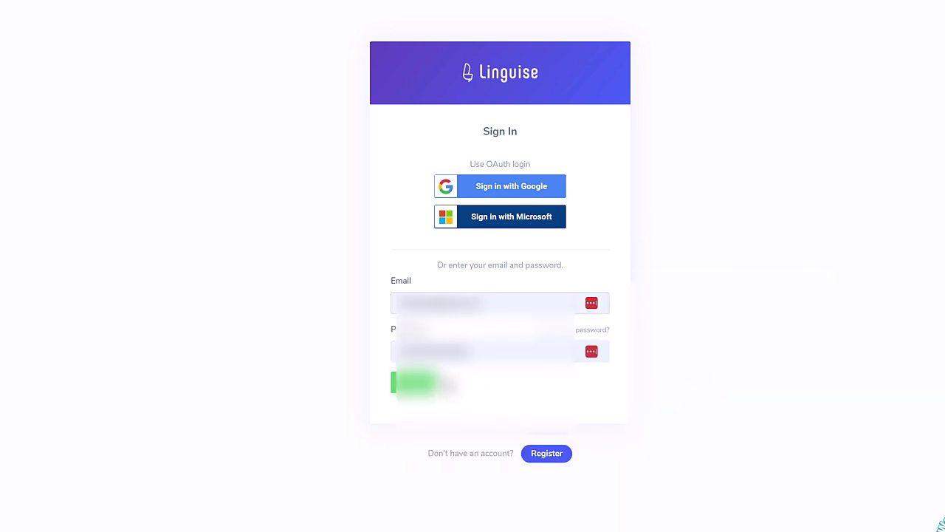
{"action": "left_click", "coordinate": [415, 382]}
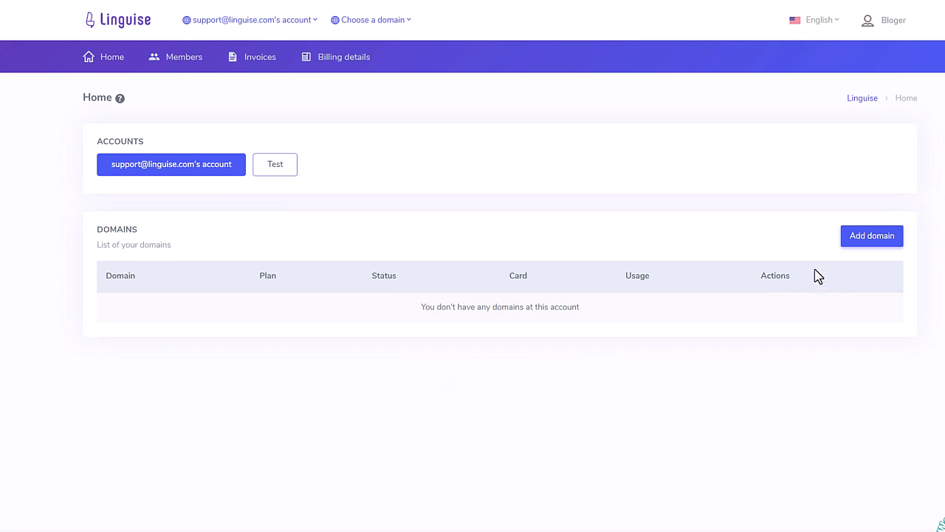
{"action": "left_click", "coordinate": [865, 241]}
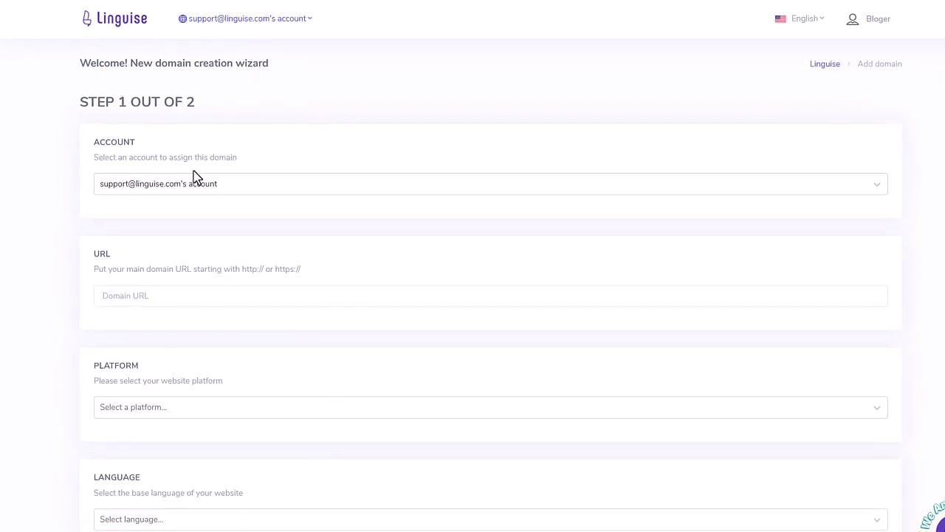
{"action": "left_click", "coordinate": [164, 295]}
{"action": "type", "text": "https://linguise.com/"}
{"action": "left_click_drag", "start_coordinate": [201, 301], "coordinate": [102, 298]}
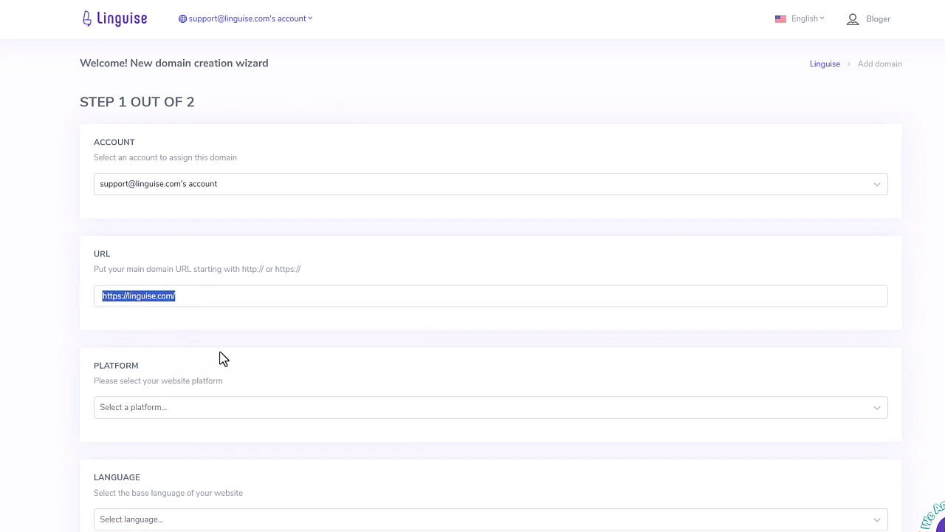
{"action": "left_click", "coordinate": [262, 359]}
{"action": "scroll", "coordinate": [258, 355], "scroll_direction": "down", "scroll_amount": 3}
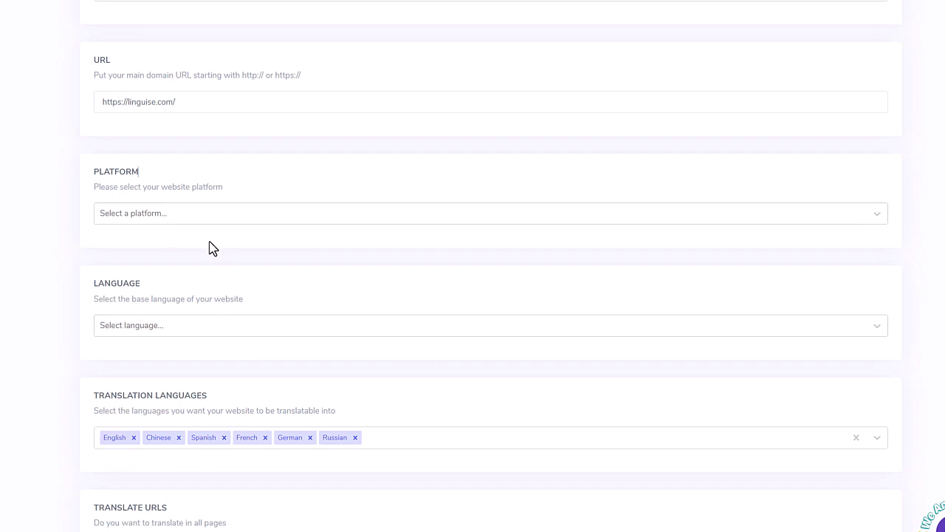
{"action": "left_click", "coordinate": [222, 214]}
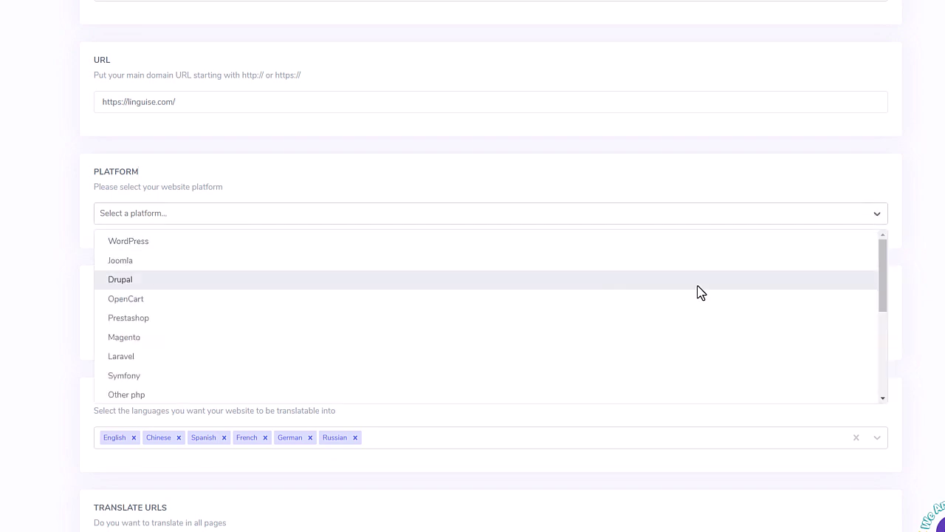
{"action": "mouse_move", "coordinate": [884, 270]}
{"action": "left_mouse_down"}
{"action": "mouse_move", "coordinate": [894, 370]}
{"action": "mouse_move", "coordinate": [883, 272]}
{"action": "left_mouse_up"}
{"action": "left_click", "coordinate": [528, 291]}
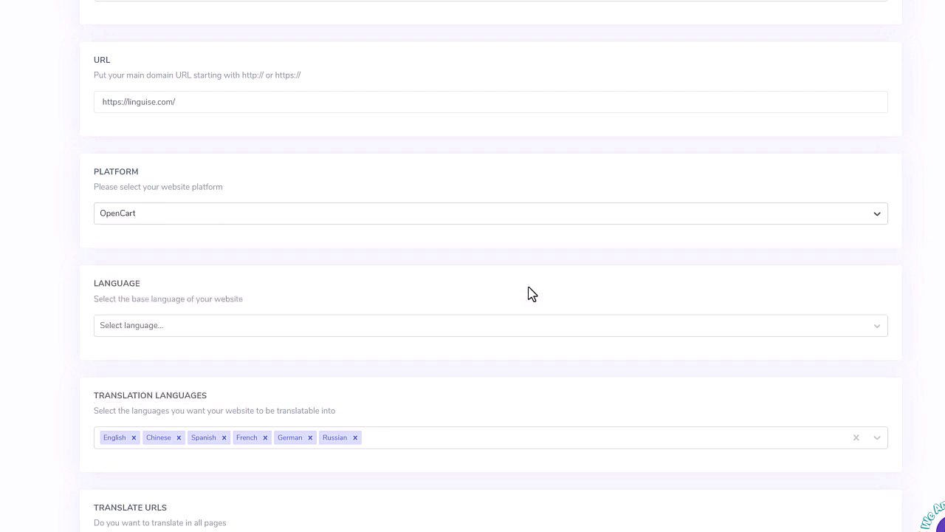
Set English as the base language and add Dutch and Finnish as translation languages
{"action": "left_click", "coordinate": [249, 337]}
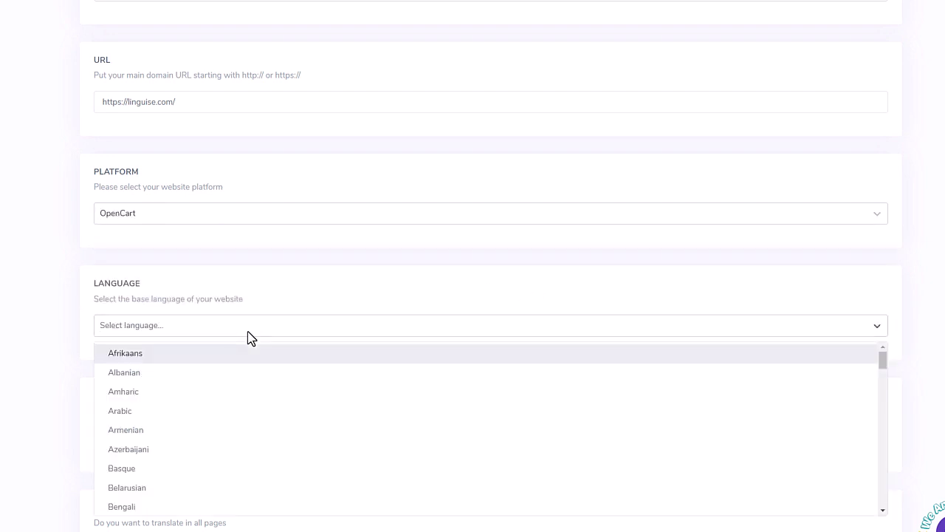
{"action": "type", "text": "eng"}
{"action": "key", "text": "Down"}
{"action": "key", "text": "Return"}
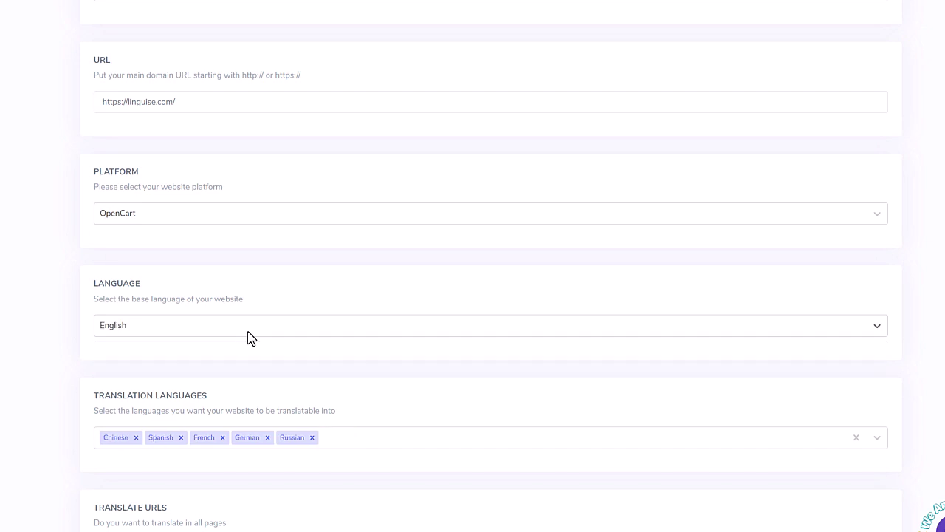
{"action": "scroll", "coordinate": [421, 354], "scroll_direction": "down", "scroll_amount": 2}
{"action": "left_click", "coordinate": [369, 290]}
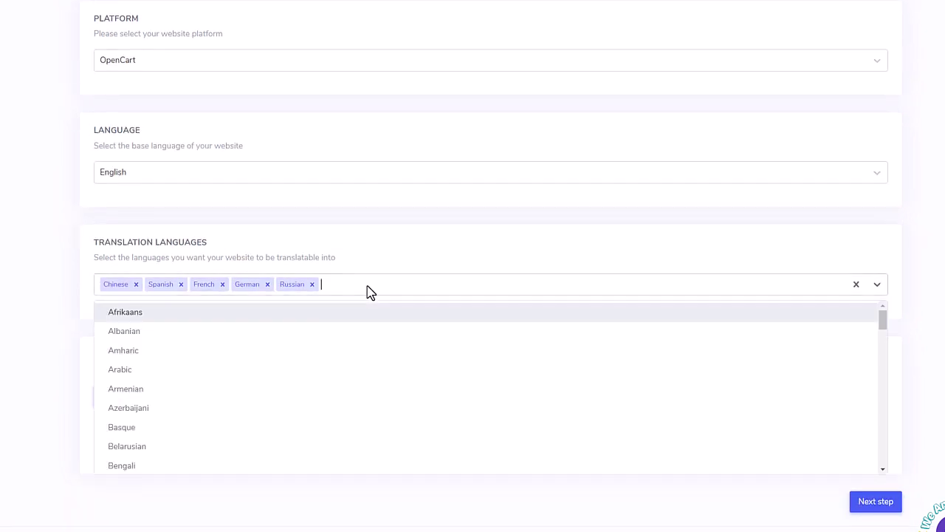
{"action": "type", "text": "du"}
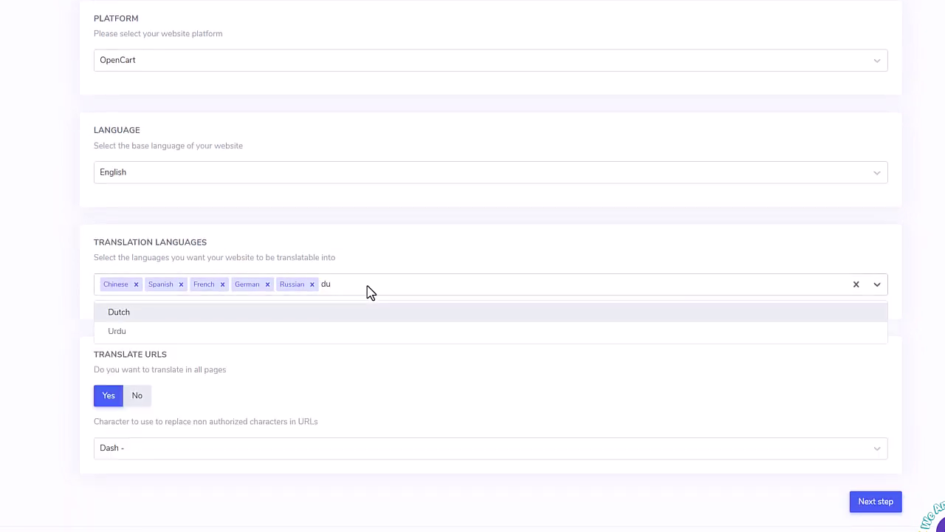
{"action": "key", "text": "Return"}
{"action": "type", "text": "fin"}
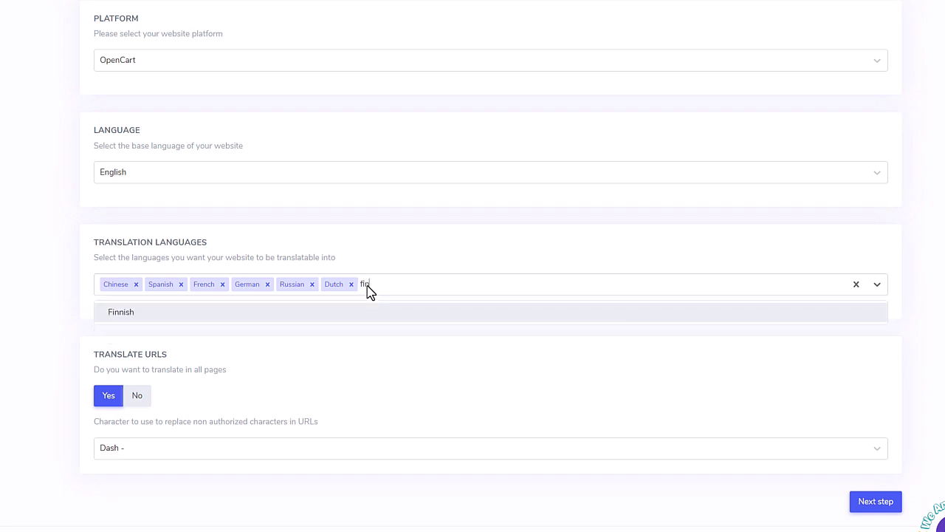
{"action": "key", "text": "Return"}
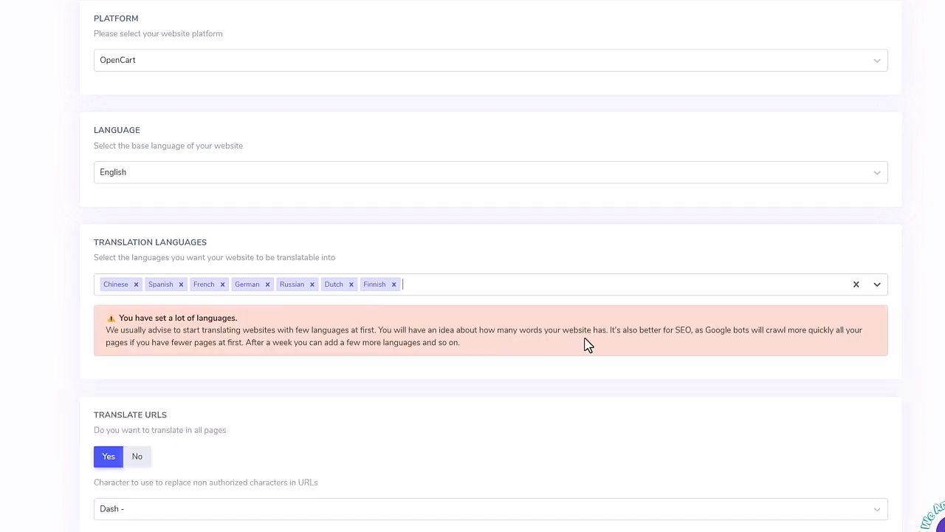
Save the domain and continue to the step 2 installation instructions
{"action": "scroll", "coordinate": [588, 344], "scroll_direction": "down", "scroll_amount": 1}
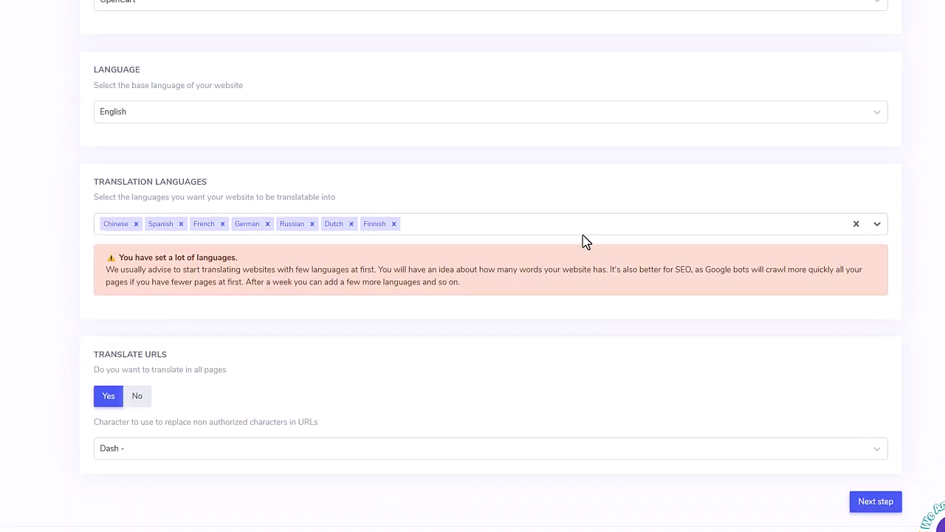
{"action": "left_click", "coordinate": [583, 233]}
{"action": "left_click", "coordinate": [582, 234]}
{"action": "left_click", "coordinate": [869, 505]}
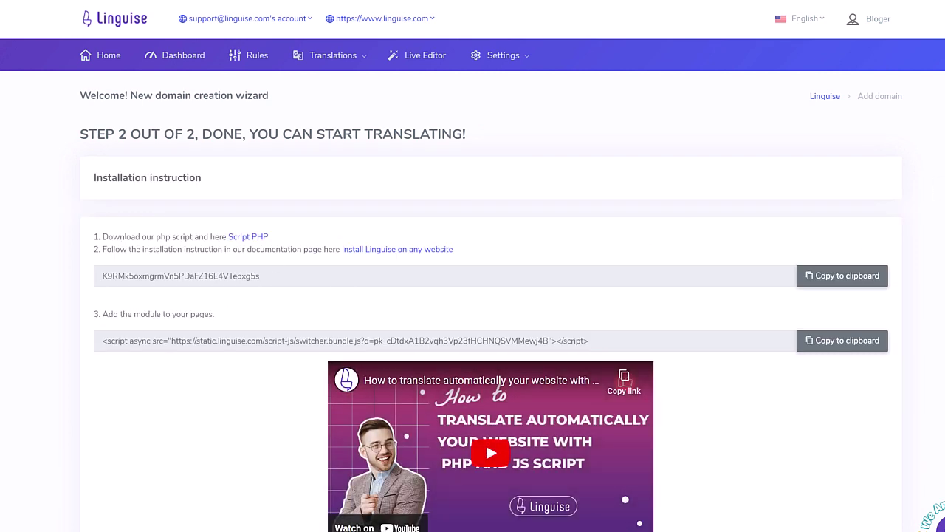
{"action": "scroll", "coordinate": [760, 230], "scroll_direction": "down", "scroll_amount": 1}
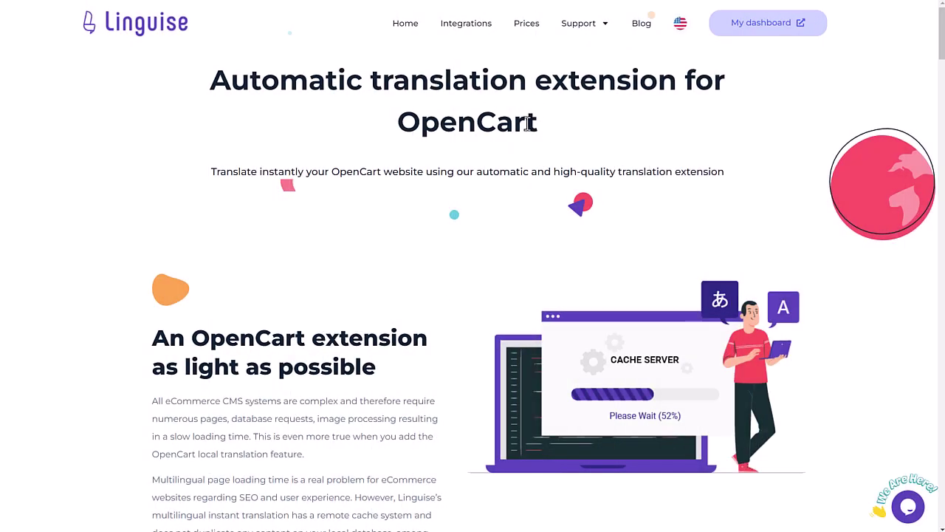
From the OpenCart integration page, download the Linguise PHP script zip
{"action": "double_click", "coordinate": [504, 130]}
{"action": "left_click", "coordinate": [593, 161]}
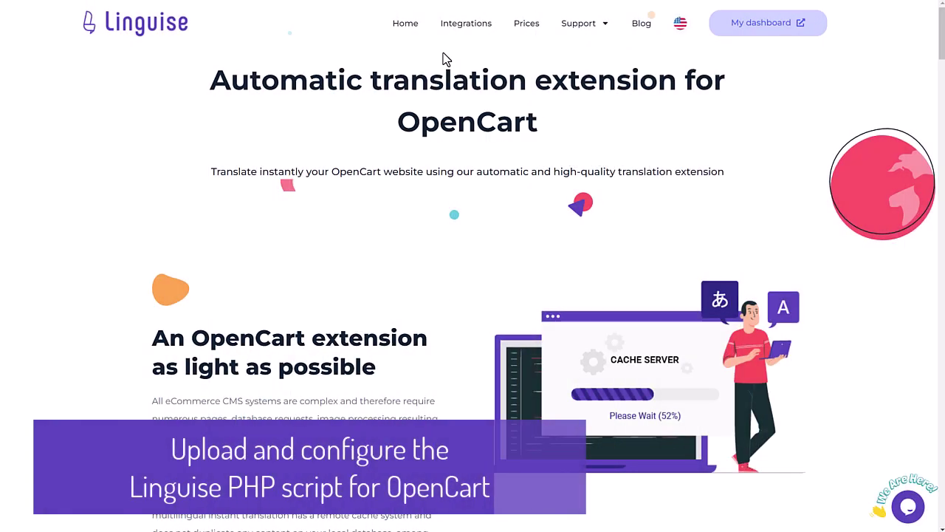
{"action": "scroll", "coordinate": [445, 160], "scroll_direction": "down", "scroll_amount": 20}
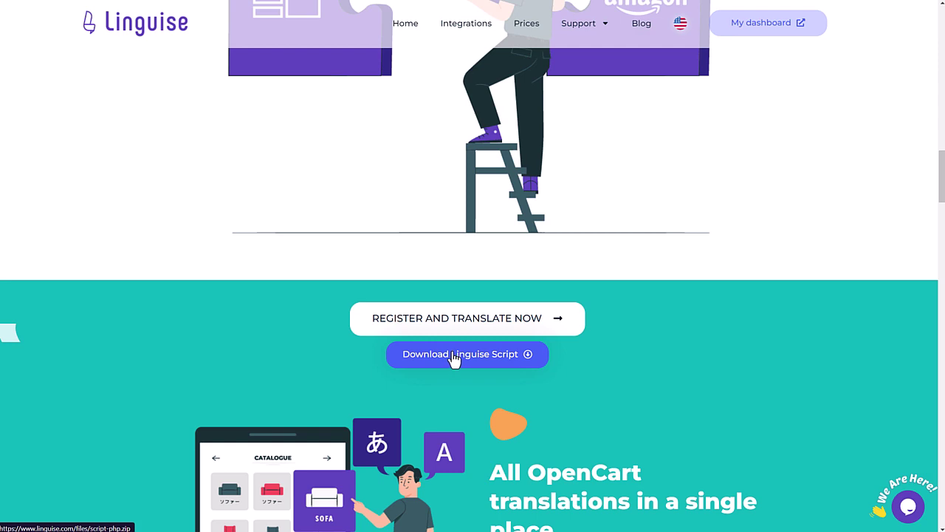
{"action": "left_click", "coordinate": [454, 359]}
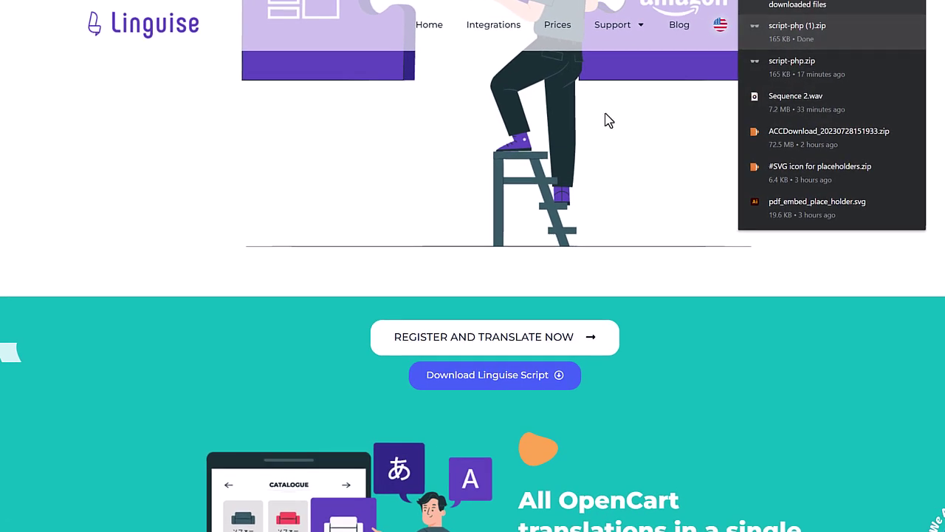
{"action": "left_click", "coordinate": [171, 284]}
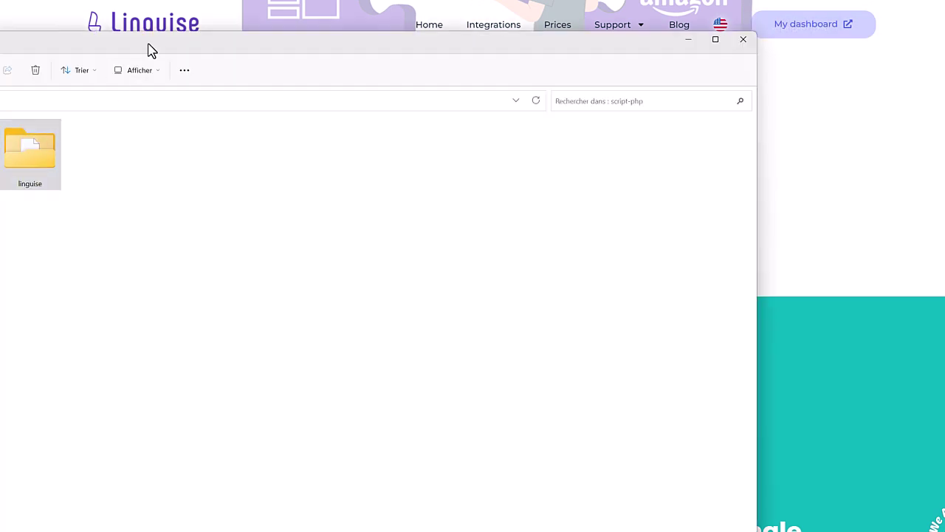
Open the extracted linguise folder in Explorer and check its Configuration.php file
{"action": "left_click_drag", "start_coordinate": [152, 50], "coordinate": [162, 42]}
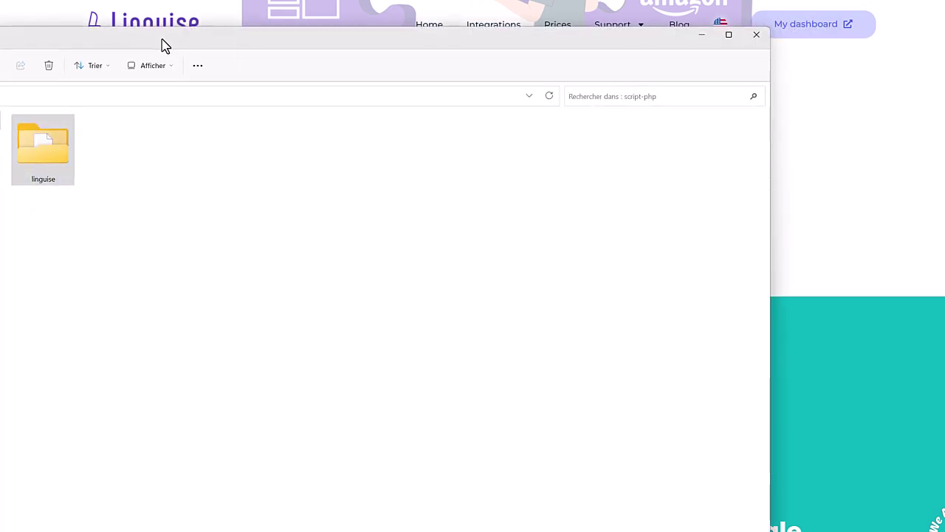
{"action": "left_click", "coordinate": [42, 138]}
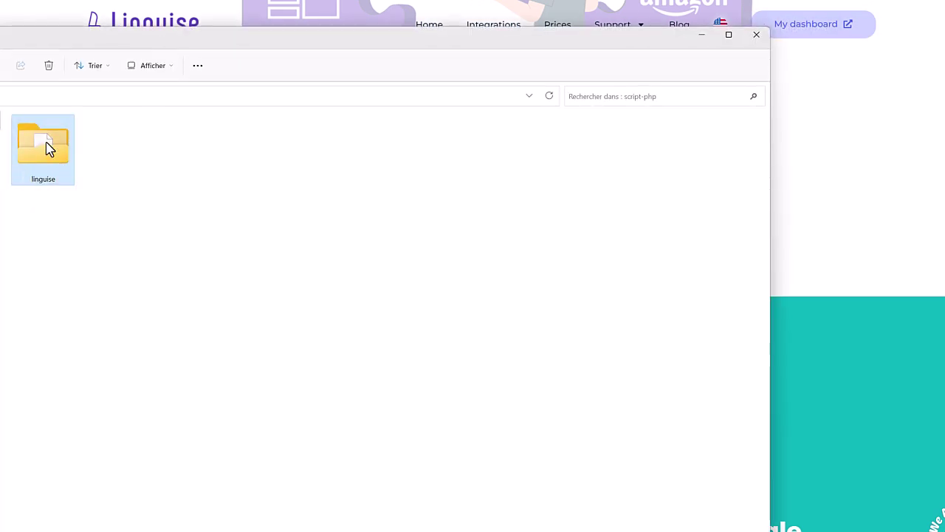
{"action": "double_click", "coordinate": [47, 149]}
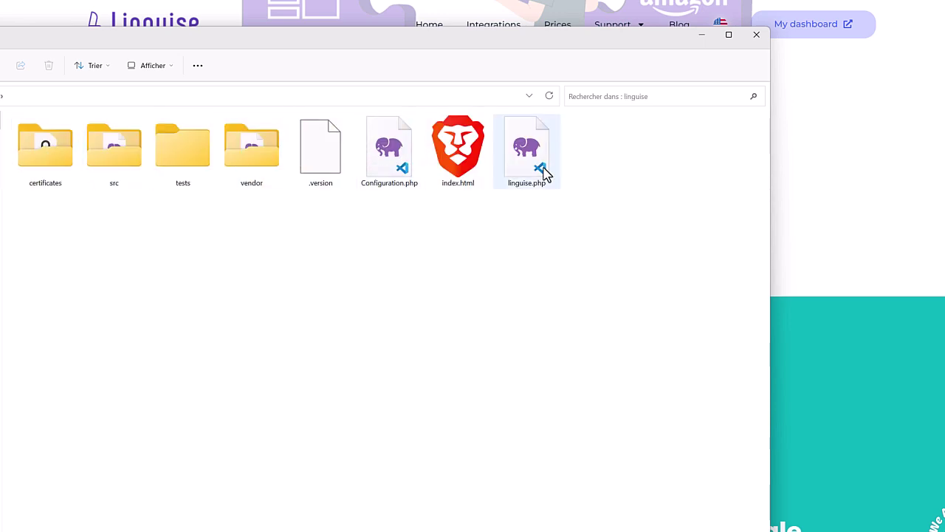
{"action": "left_click", "coordinate": [392, 155]}
{"action": "left_click", "coordinate": [498, 362]}
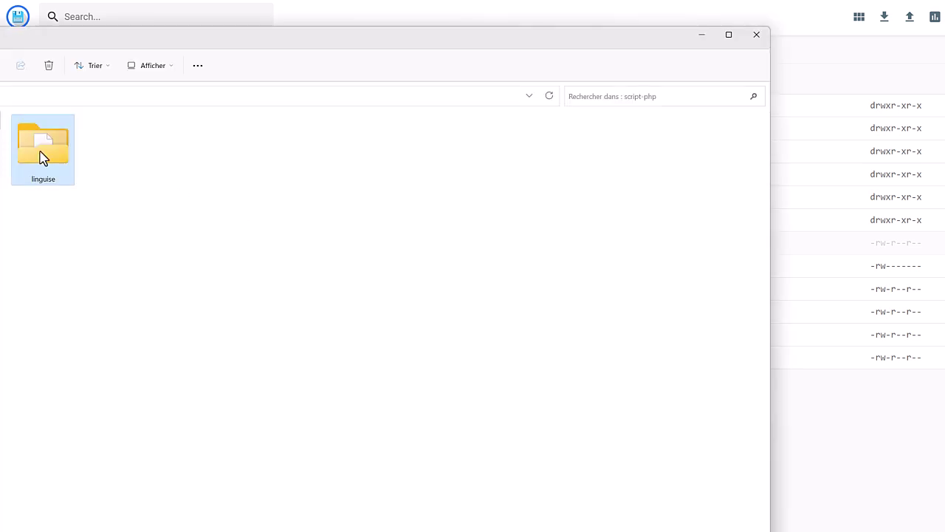
Copy the linguise folder into public_html/opencart on the server and open its Configuration.php
{"action": "left_click_drag", "start_coordinate": [177, 27], "coordinate": [562, 289]}
{"action": "left_click_drag", "start_coordinate": [321, 390], "coordinate": [312, 258]}
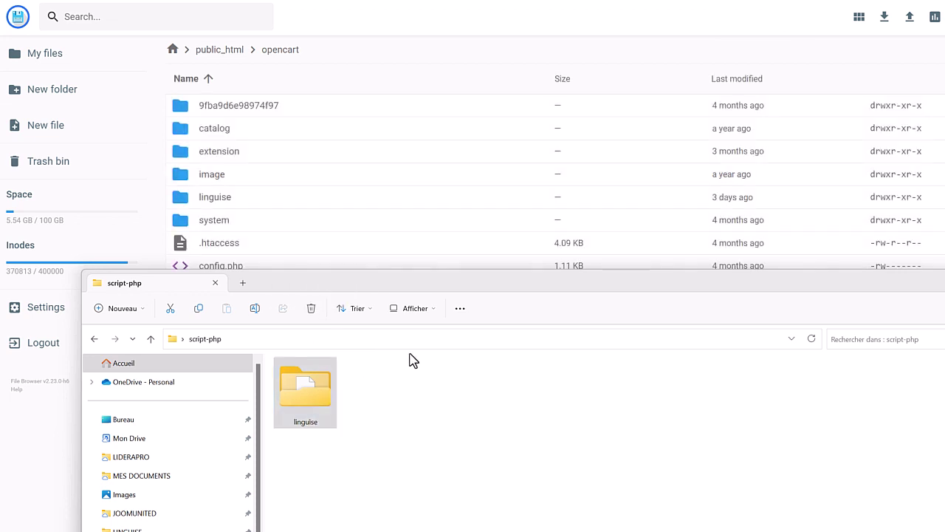
{"action": "left_click", "coordinate": [908, 283]}
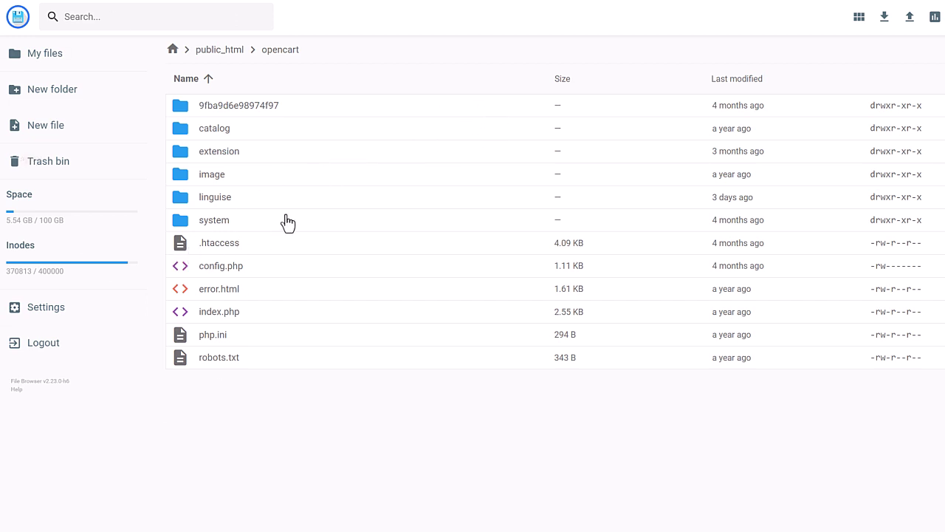
{"action": "left_click", "coordinate": [259, 204]}
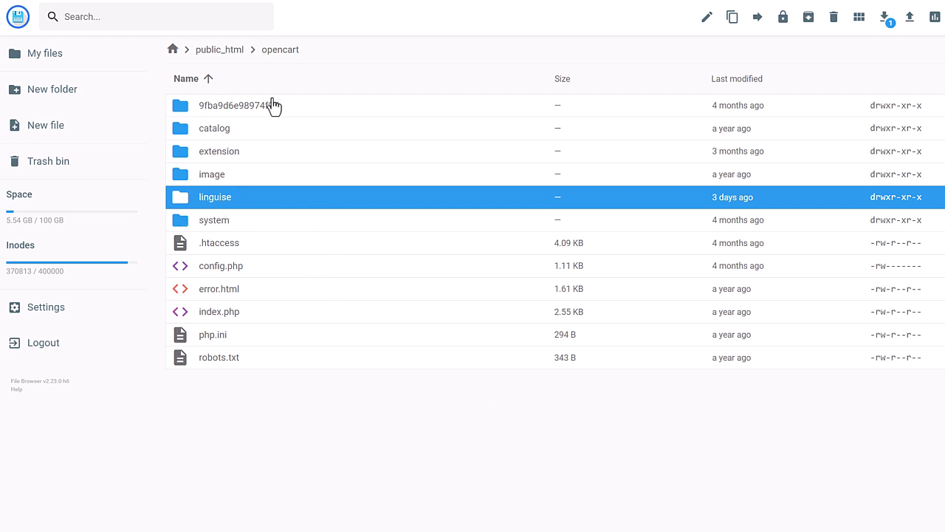
{"action": "double_click", "coordinate": [219, 204]}
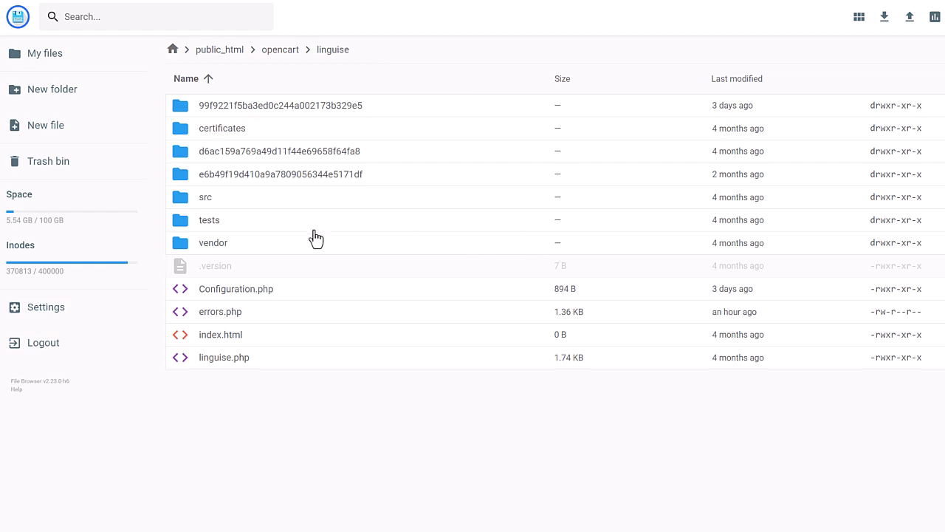
{"action": "double_click", "coordinate": [243, 296]}
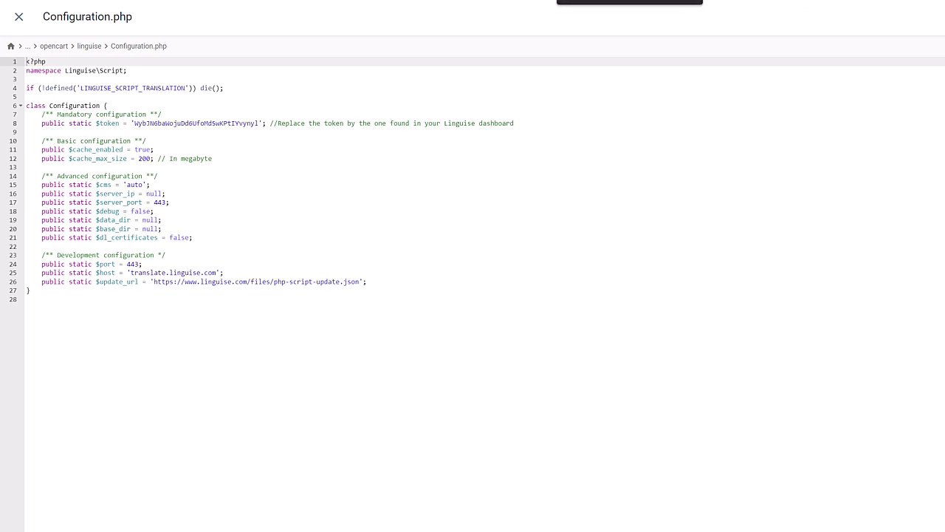
Paste the domain's Linguise token from the dashboard into $token in Configuration.php, then close the editor
{"action": "left_click", "coordinate": [312, 151]}
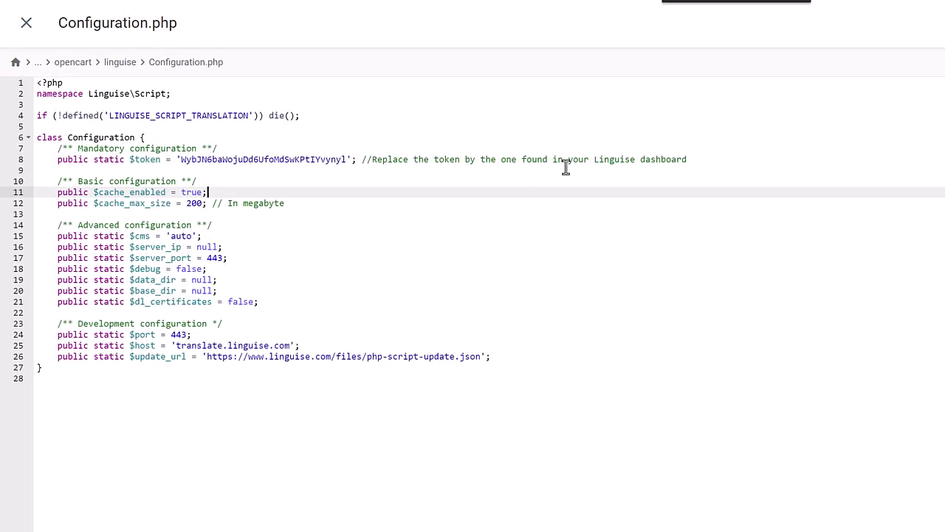
{"action": "left_click_drag", "start_coordinate": [697, 161], "coordinate": [363, 164]}
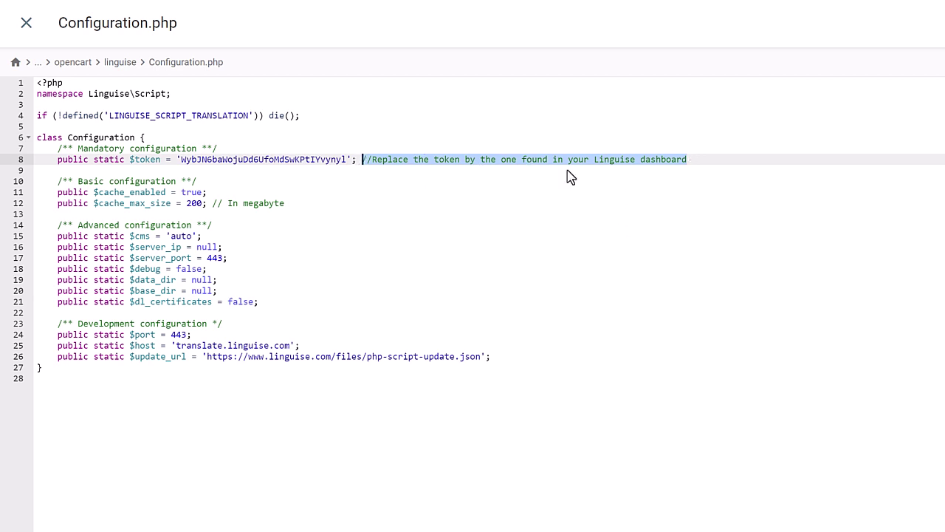
{"action": "left_click", "coordinate": [311, 159]}
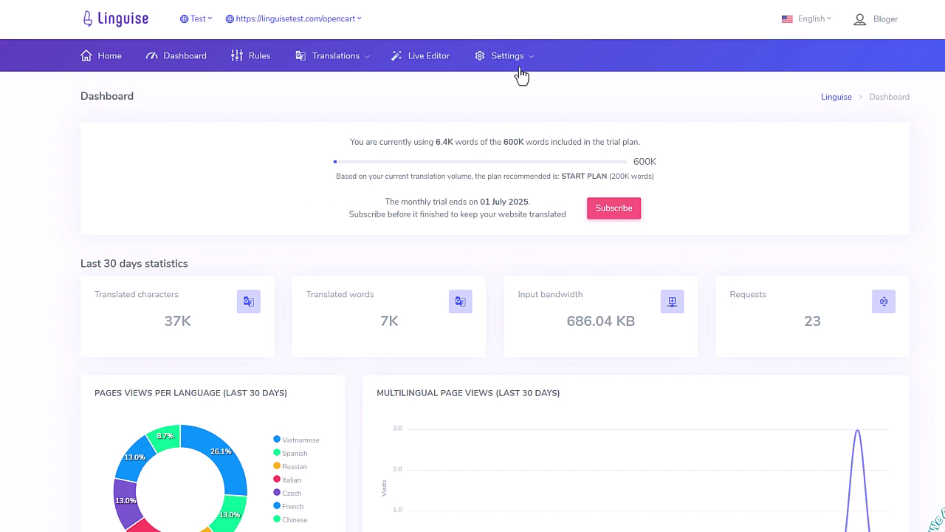
{"action": "left_click", "coordinate": [521, 69]}
{"action": "left_click", "coordinate": [519, 87]}
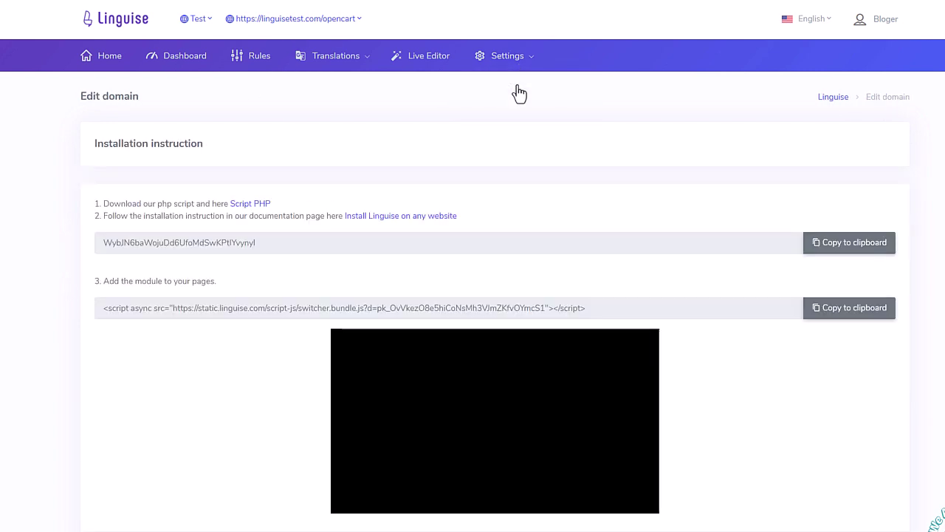
{"action": "left_click_drag", "start_coordinate": [287, 245], "coordinate": [83, 251]}
{"action": "left_click", "coordinate": [846, 249]}
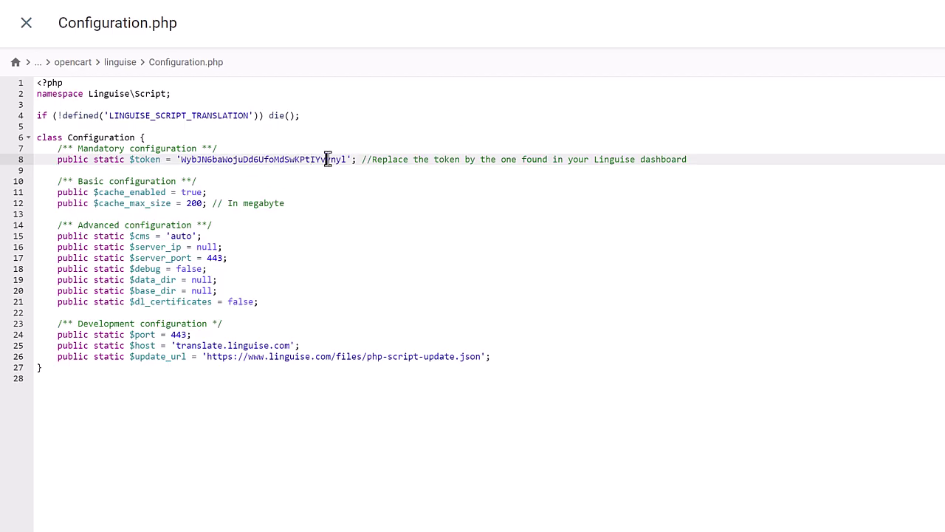
{"action": "double_click", "coordinate": [328, 159]}
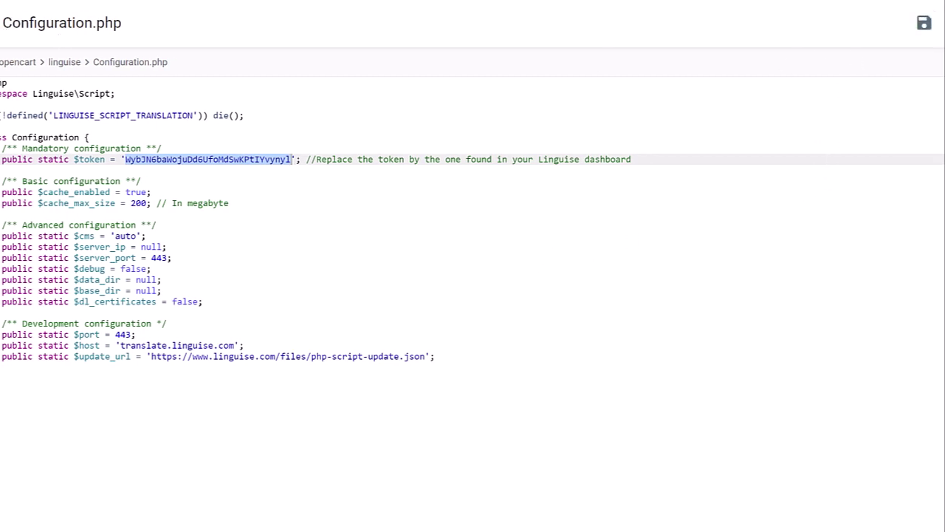
{"action": "left_click", "coordinate": [3, 28]}
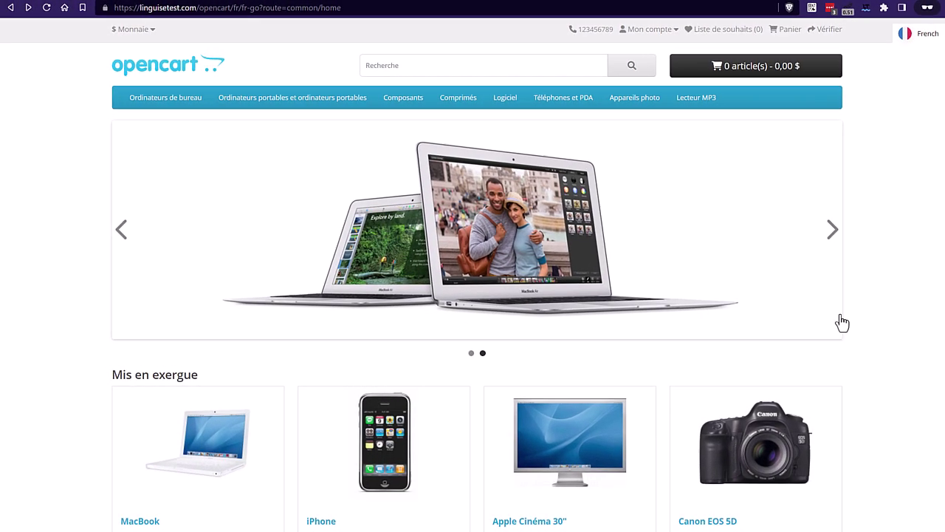
Open the Canon EOS 5D product in French and inspect its translated /fr/fr-go/produit/canon-eos-5d URL
{"action": "left_click", "coordinate": [797, 452]}
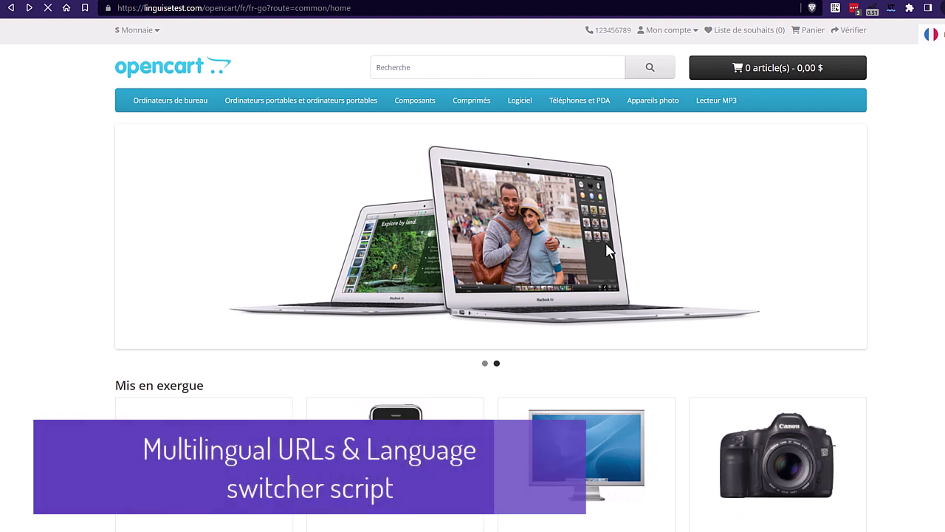
{"action": "left_click_drag", "start_coordinate": [366, 8], "coordinate": [238, 8]}
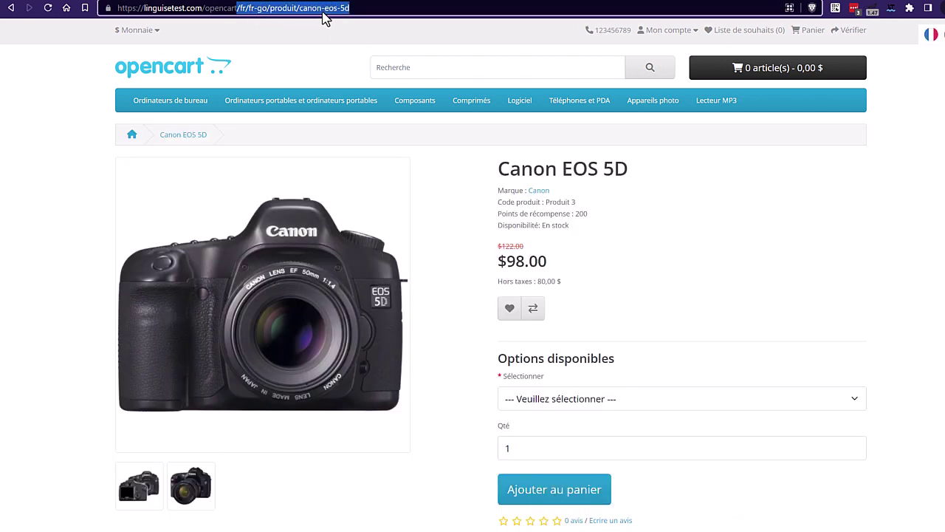
{"action": "left_click", "coordinate": [792, 260]}
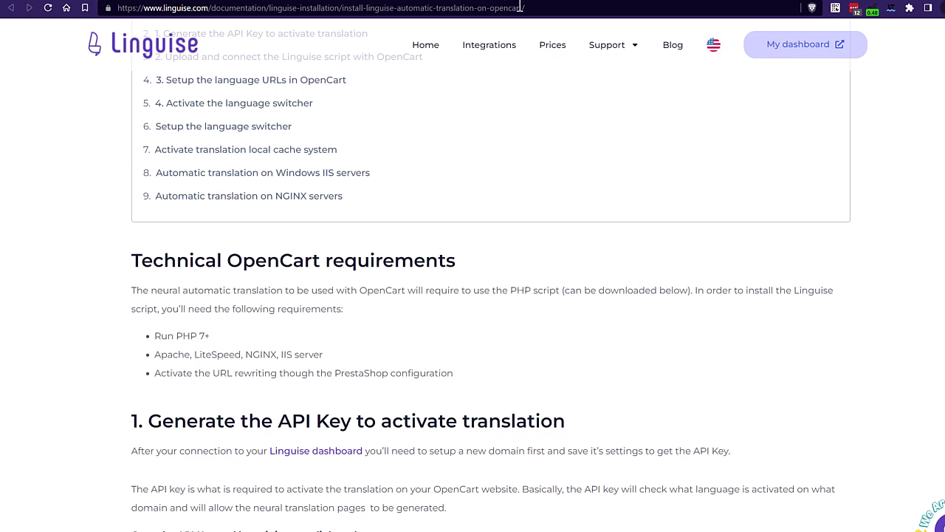
Skim the Linguise OpenCart guide end to end, then jump to '3. Setup the language URLs in OpenCart'
{"action": "scroll", "coordinate": [583, 284], "scroll_direction": "up", "scroll_amount": 3}
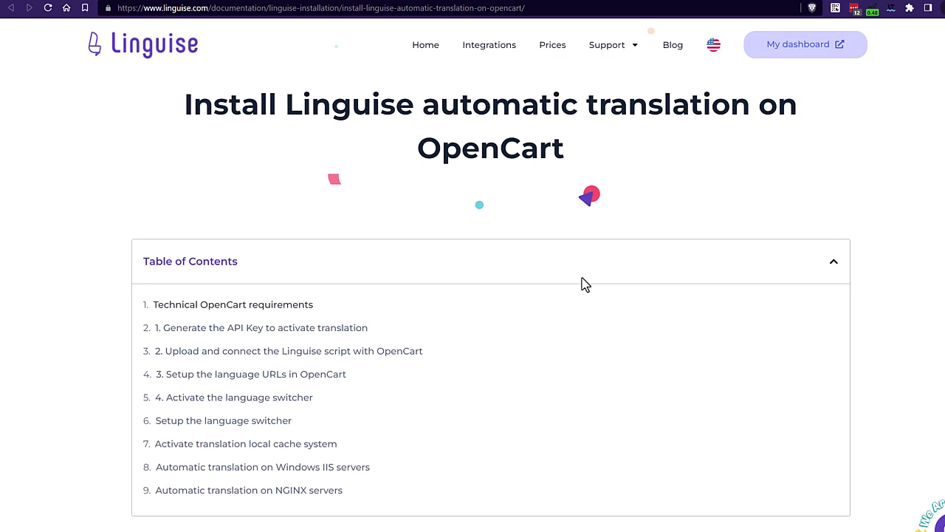
{"action": "left_click_drag", "start_coordinate": [183, 116], "coordinate": [193, 117]}
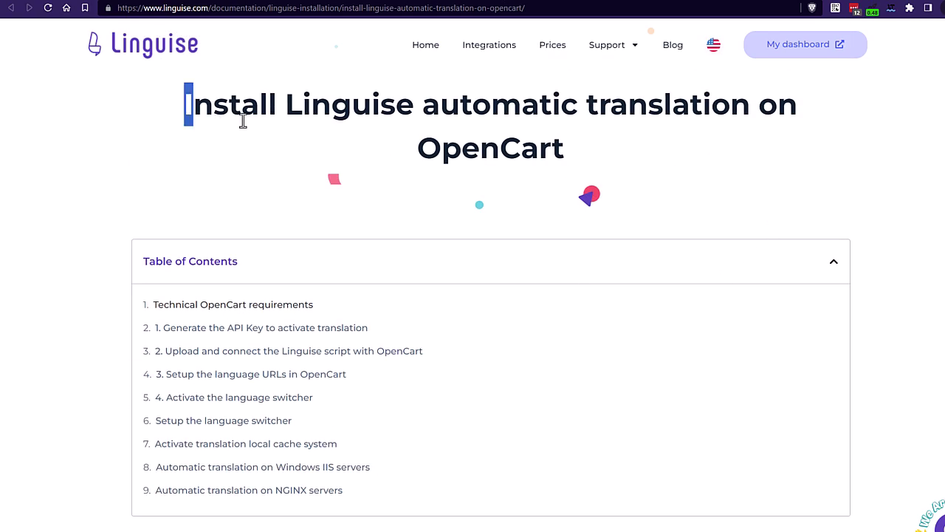
{"action": "key", "text": "End"}
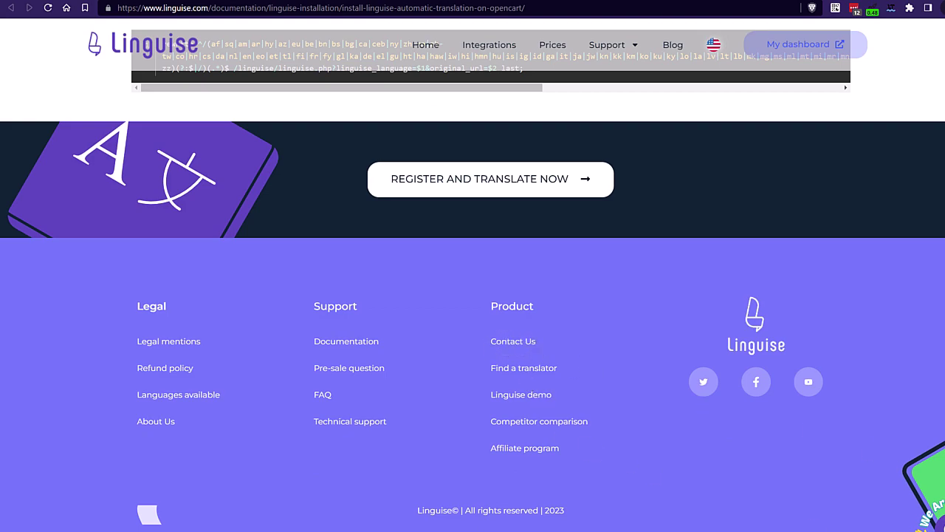
{"action": "key", "text": "Home"}
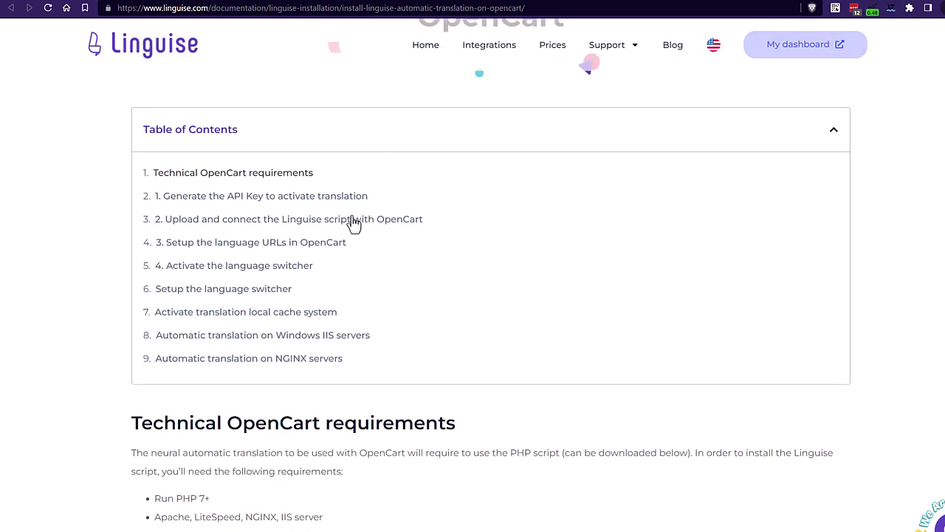
{"action": "left_click", "coordinate": [342, 244]}
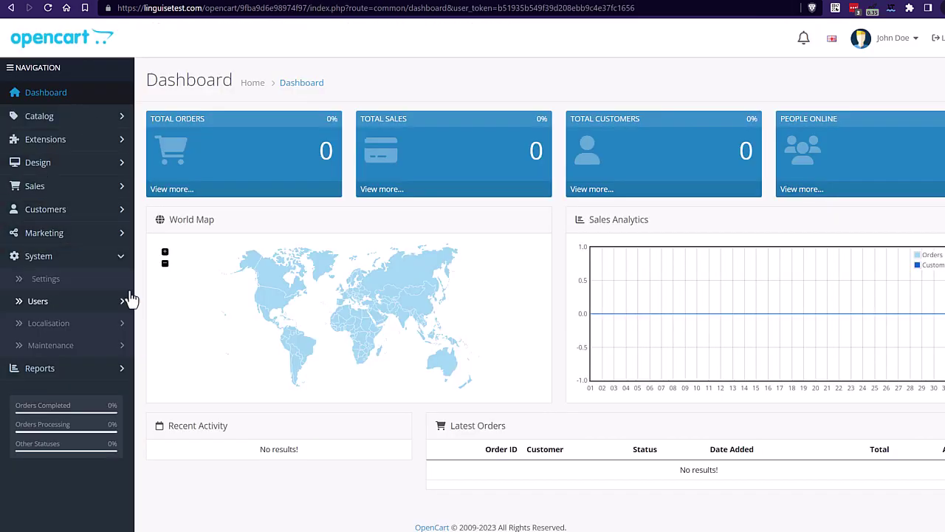
Open the default store's Server settings under System > Settings and leave Use SEO URLs switched on
{"action": "left_click", "coordinate": [40, 280]}
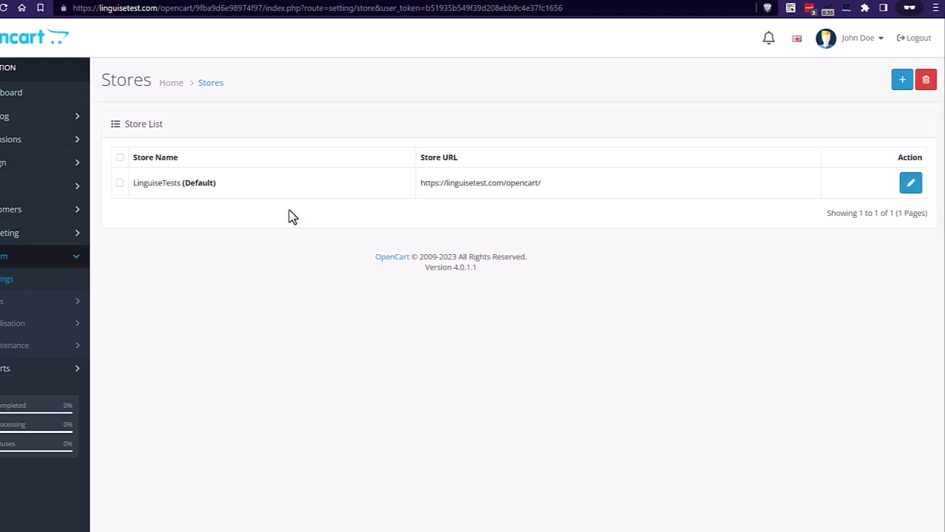
{"action": "left_click", "coordinate": [923, 185]}
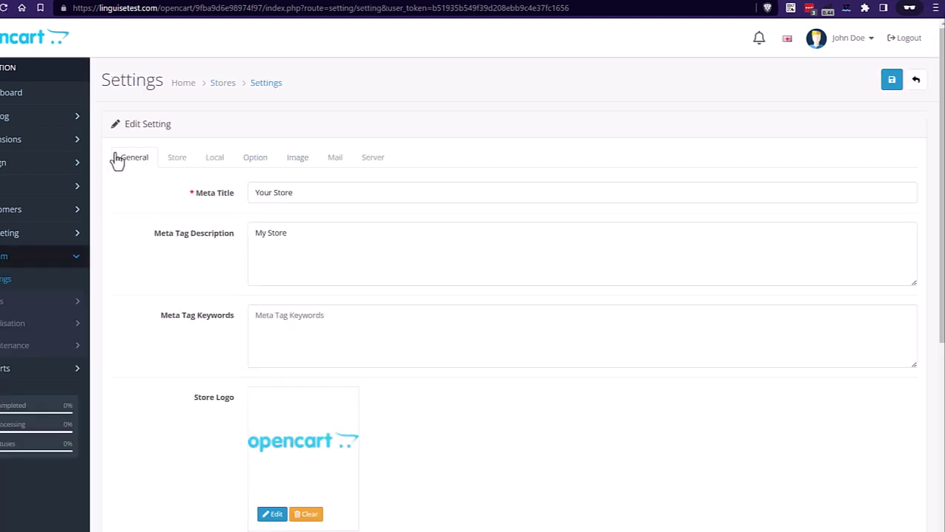
{"action": "left_click", "coordinate": [372, 164]}
{"action": "left_click", "coordinate": [272, 375]}
{"action": "left_click", "coordinate": [272, 375]}
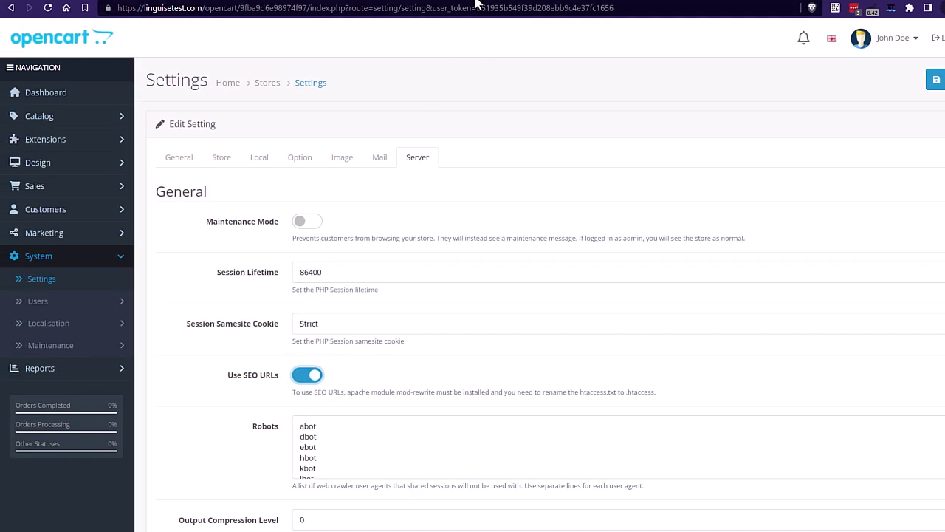
Copy the .htaccess rewrite code block from the Linguise installation guide
{"action": "key", "text": "ctrl+Tab"}
{"action": "scroll", "coordinate": [375, 294], "scroll_direction": "down", "scroll_amount": 5}
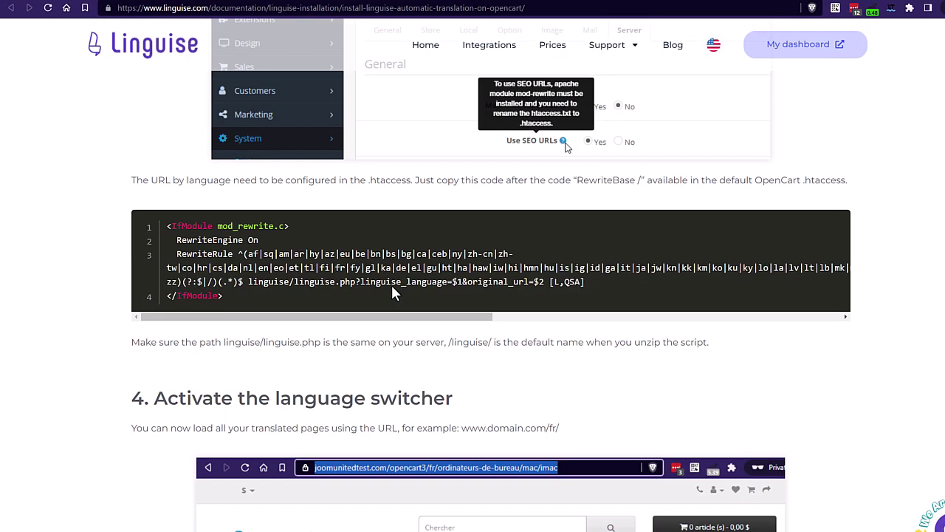
{"action": "left_click_drag", "start_coordinate": [235, 295], "coordinate": [162, 231]}
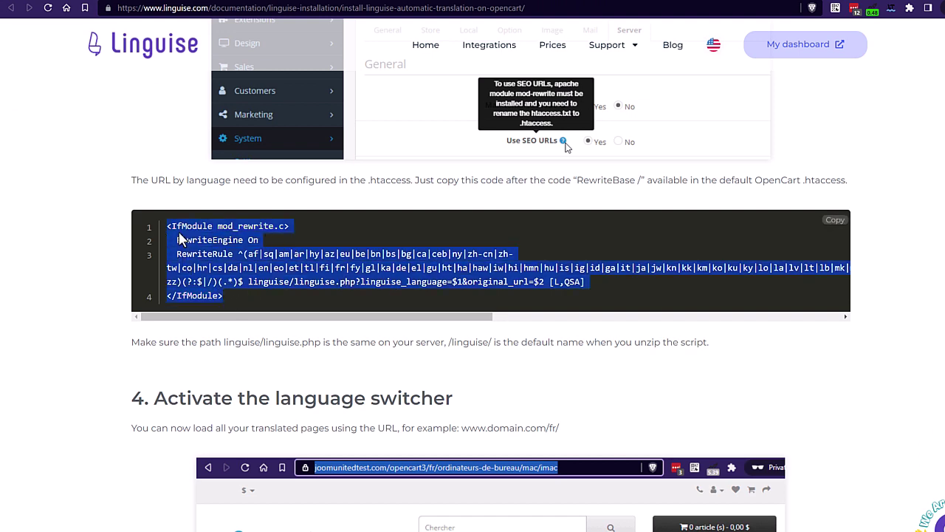
{"action": "right_click", "coordinate": [245, 257]}
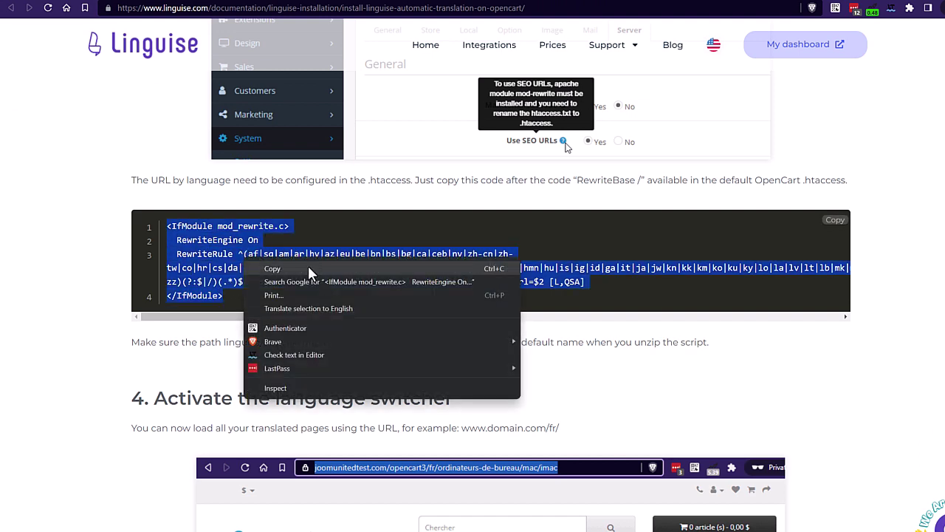
{"action": "left_click", "coordinate": [307, 265]}
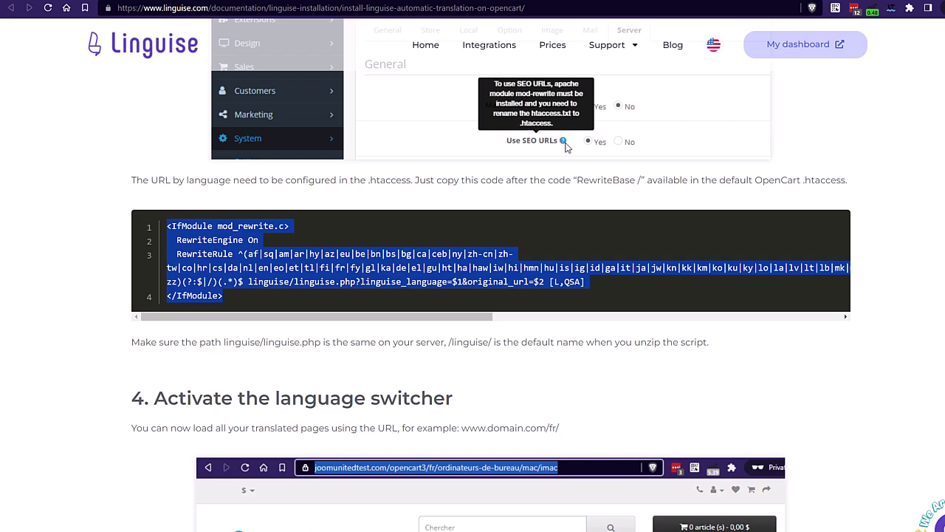
{"action": "scroll", "coordinate": [566, 147], "scroll_direction": "down", "scroll_amount": 15}
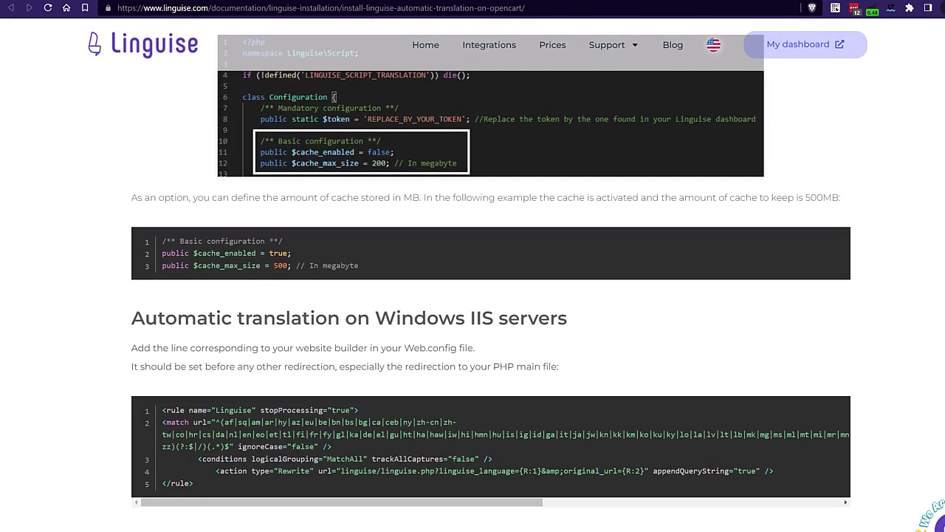
{"action": "scroll", "coordinate": [491, 296], "scroll_direction": "down", "scroll_amount": 1}
{"action": "scroll", "coordinate": [491, 295], "scroll_direction": "up", "scroll_amount": 15}
{"action": "scroll", "coordinate": [350, 248], "scroll_direction": "up", "scroll_amount": 5}
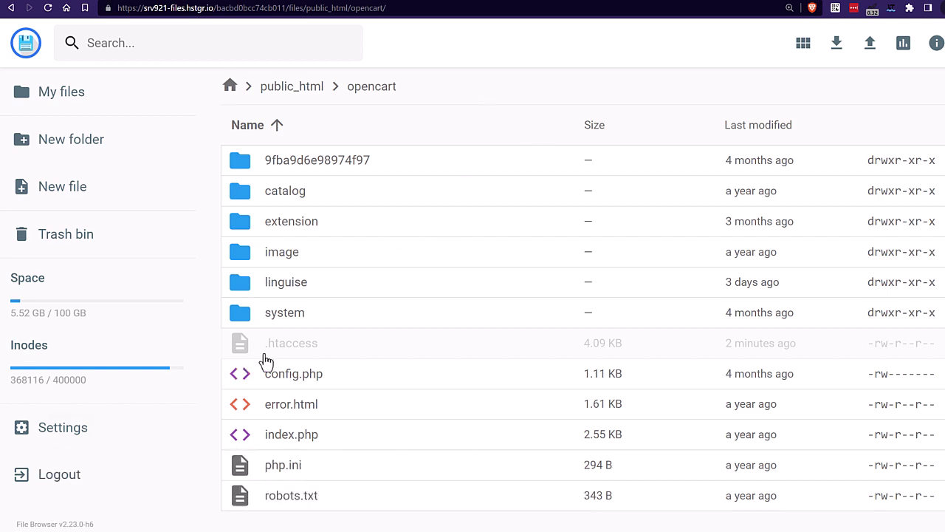
Paste the Linguise rewrite block into lines 51–54 of opencart's .htaccess, then close the editor
{"action": "double_click", "coordinate": [294, 353]}
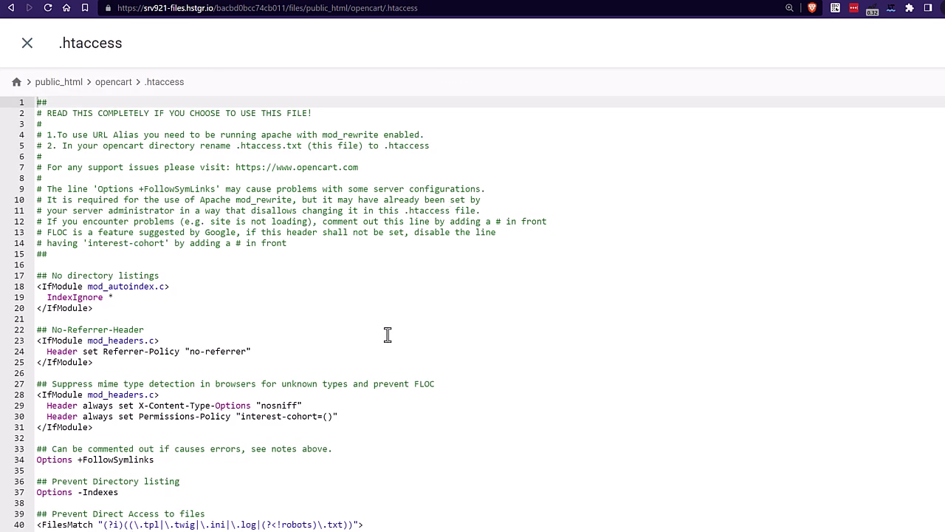
{"action": "scroll", "coordinate": [388, 335], "scroll_direction": "down", "scroll_amount": 6}
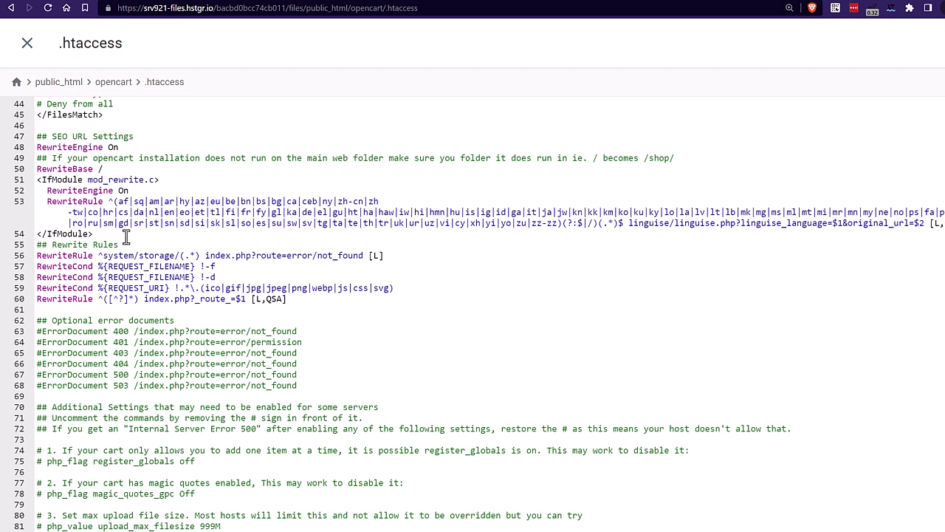
{"action": "left_click_drag", "start_coordinate": [125, 237], "coordinate": [25, 180]}
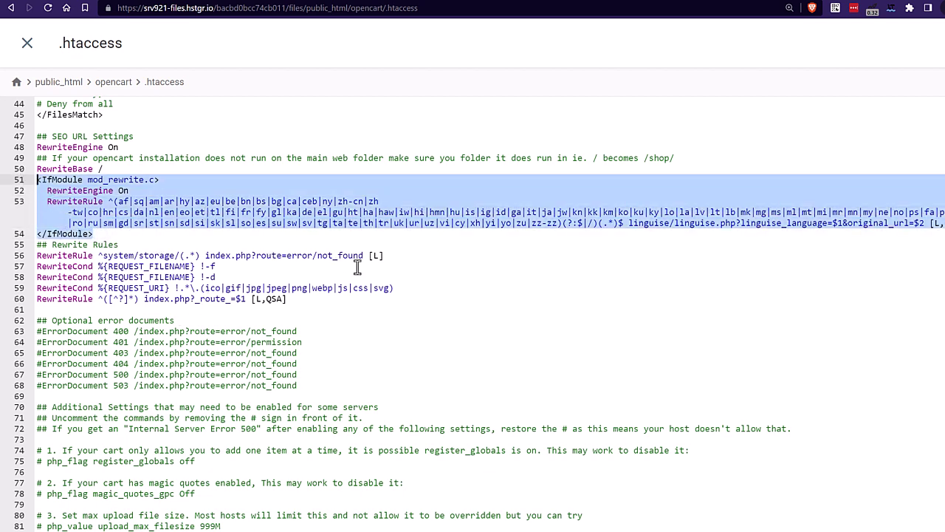
{"action": "right_click", "coordinate": [271, 221]}
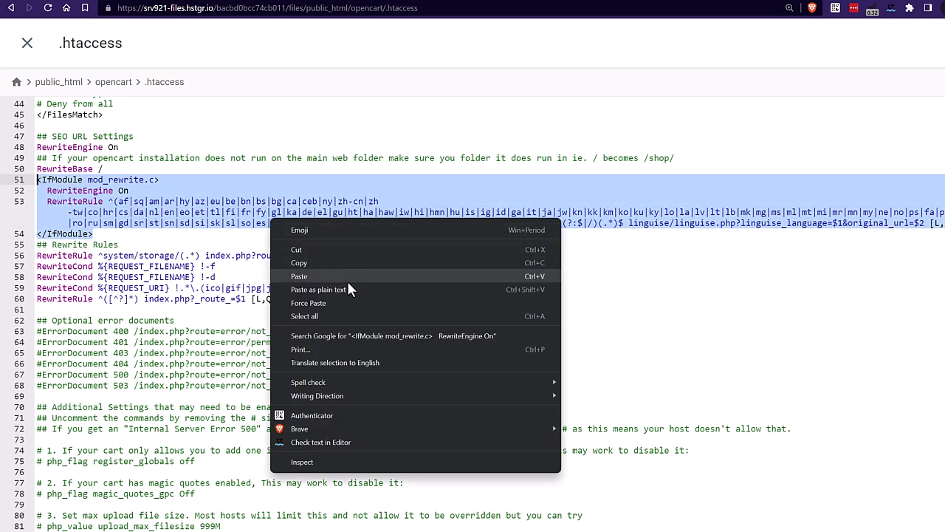
{"action": "left_click", "coordinate": [169, 238]}
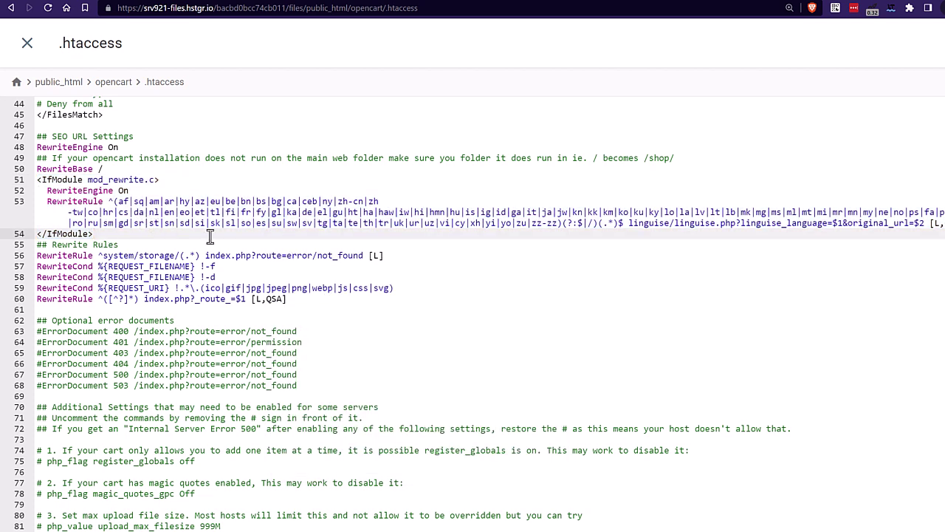
{"action": "left_click", "coordinate": [27, 43]}
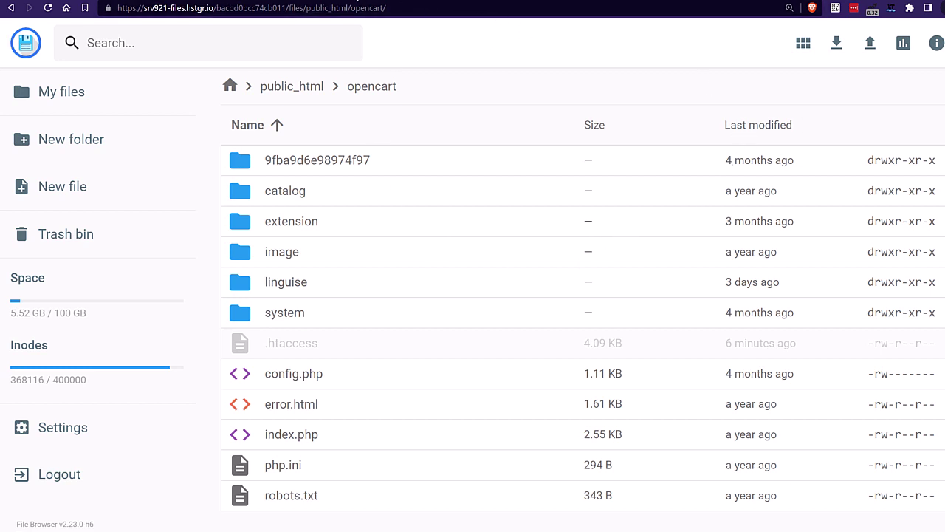
Return to the OpenCart server settings and glance at the storefront language chooser
{"action": "left_click", "coordinate": [377, 2]}
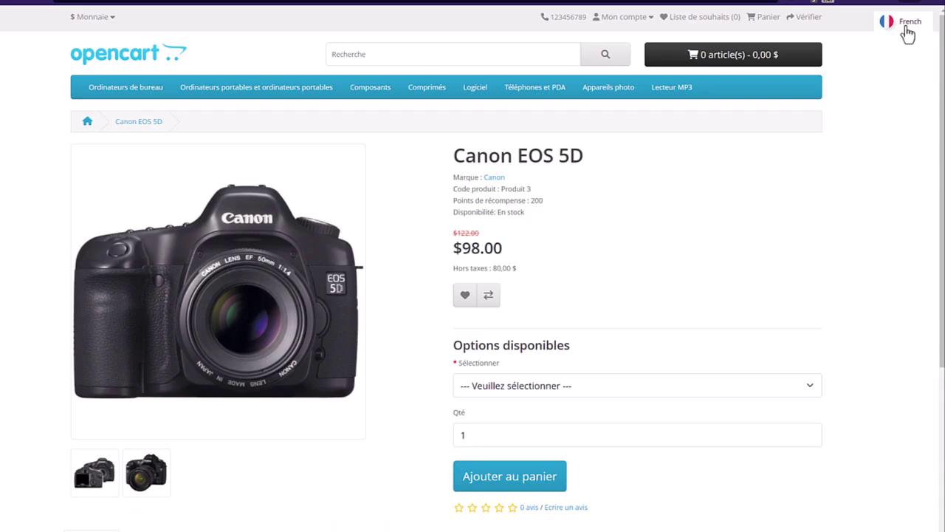
{"action": "left_click", "coordinate": [908, 33]}
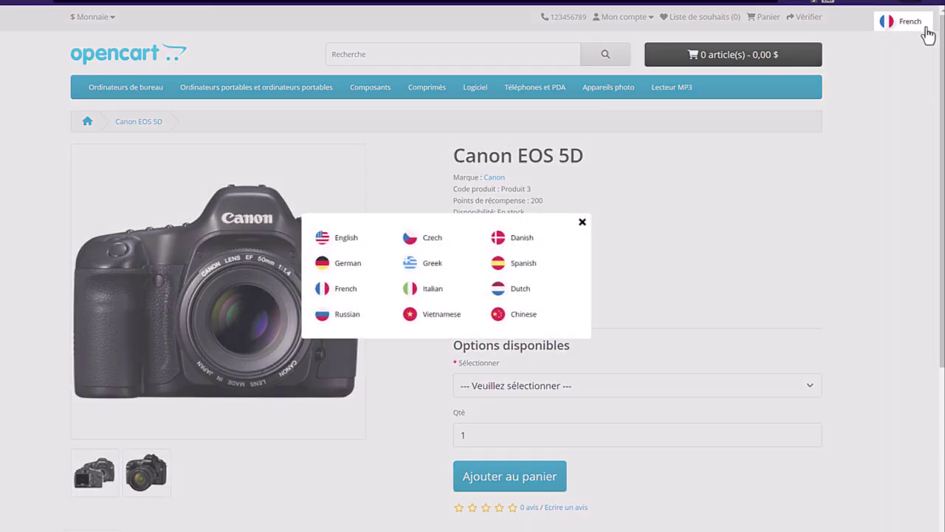
{"action": "left_click", "coordinate": [924, 30]}
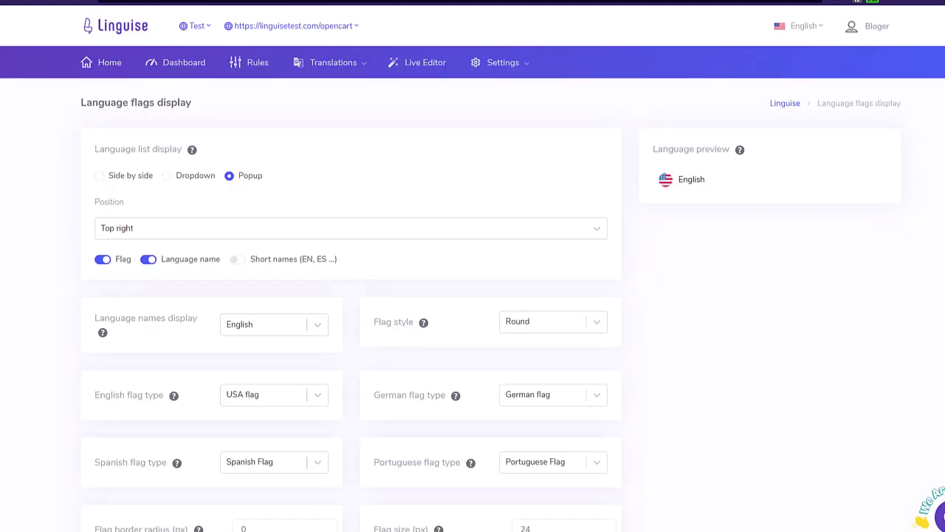
Copy the Linguise switcher script from the domain's installation settings
{"action": "left_click", "coordinate": [520, 79]}
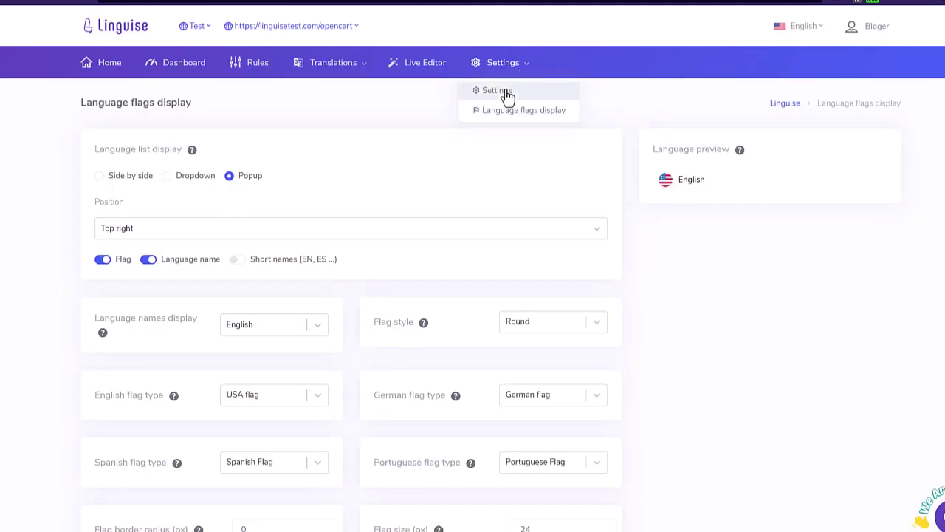
{"action": "left_click", "coordinate": [504, 92]}
{"action": "left_click", "coordinate": [837, 316]}
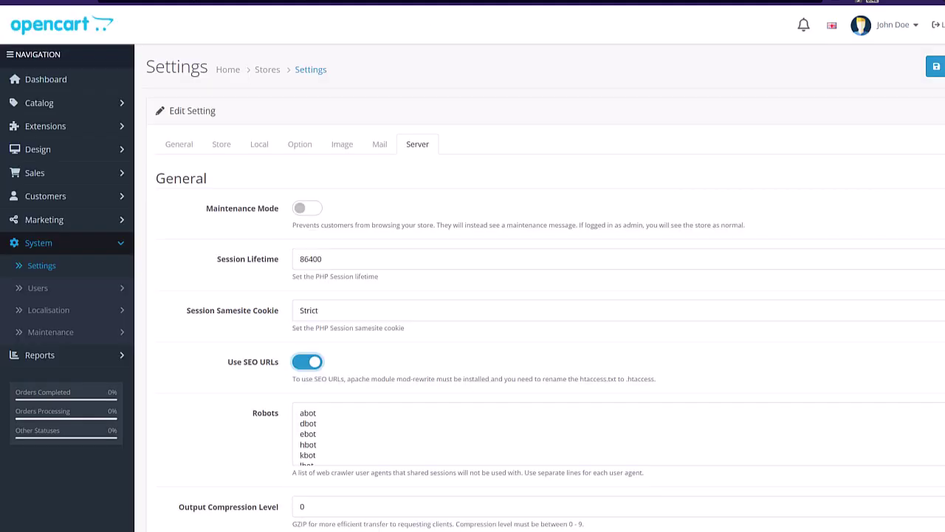
Open the common/header template in Design > Theme Editor and check the Linguise script on line 36
{"action": "left_click", "coordinate": [74, 151]}
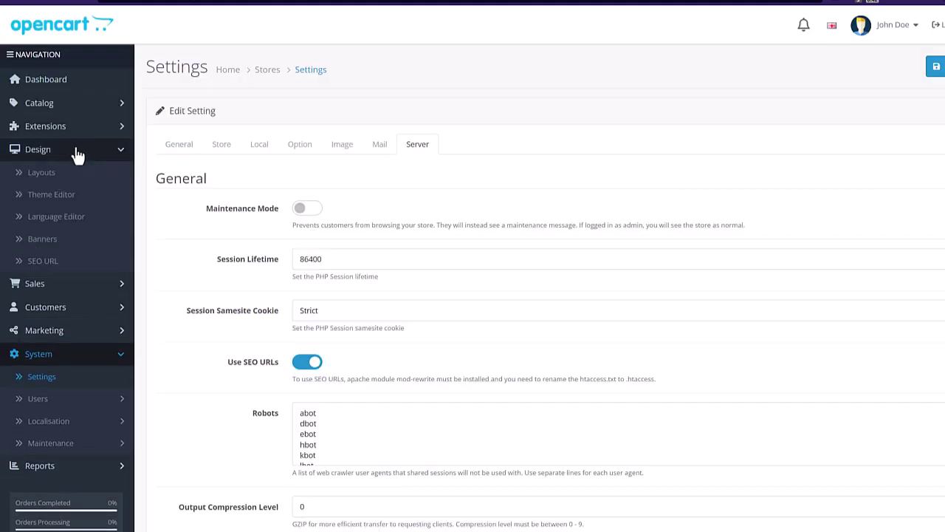
{"action": "left_click", "coordinate": [63, 198]}
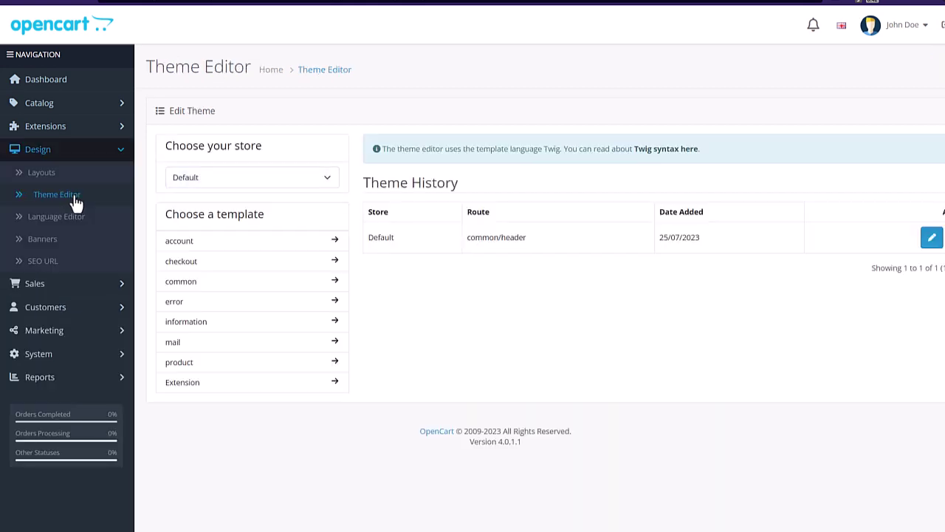
{"action": "left_click", "coordinate": [931, 237]}
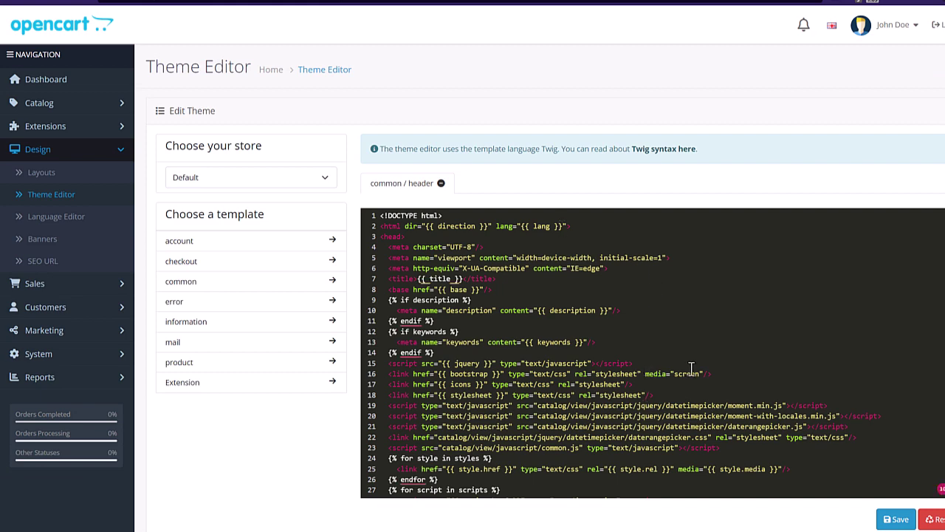
{"action": "scroll", "coordinate": [691, 368], "scroll_direction": "down", "scroll_amount": 6}
{"action": "left_click_drag", "start_coordinate": [904, 391], "coordinate": [391, 393]}
{"action": "key", "text": "ctrl+plus"}
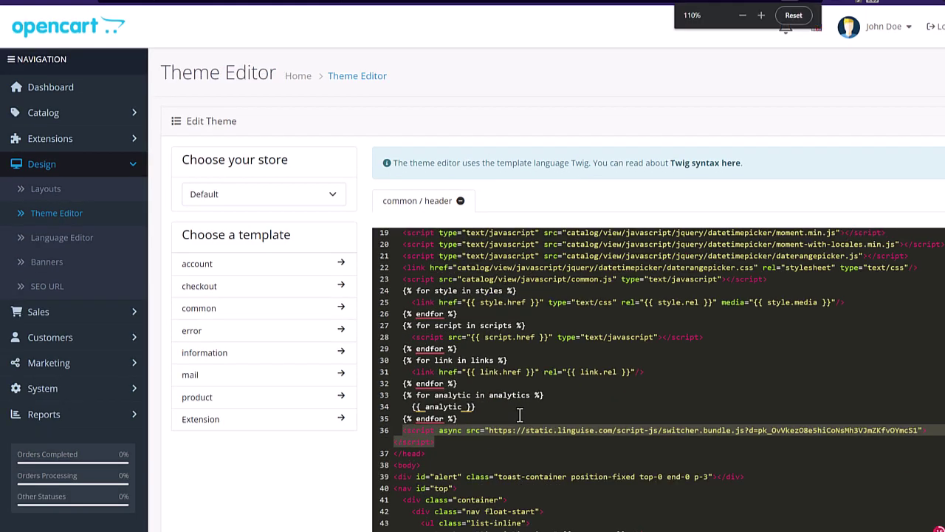
{"action": "key", "text": "ctrl+plus"}
{"action": "scroll", "coordinate": [519, 413], "scroll_direction": "down", "scroll_amount": 4}
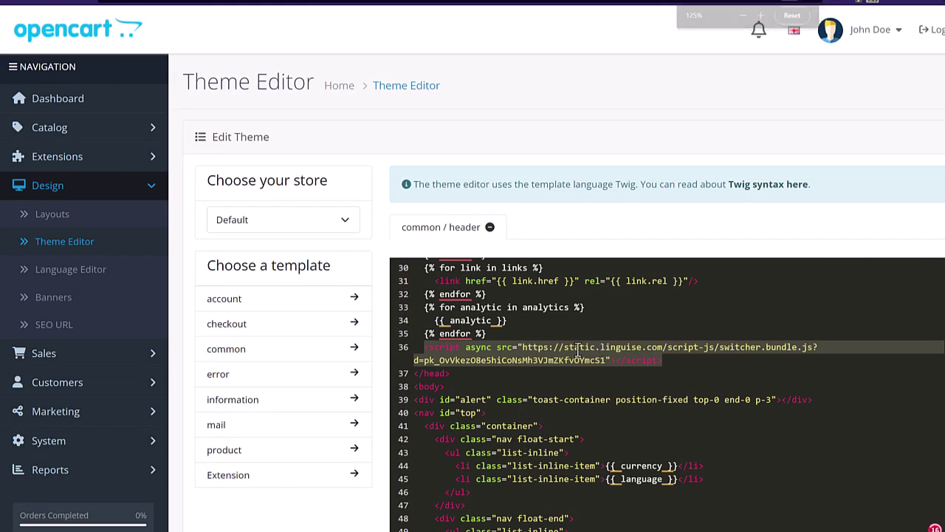
{"action": "key", "text": "ctrl+minus"}
{"action": "key", "text": "ctrl+minus"}
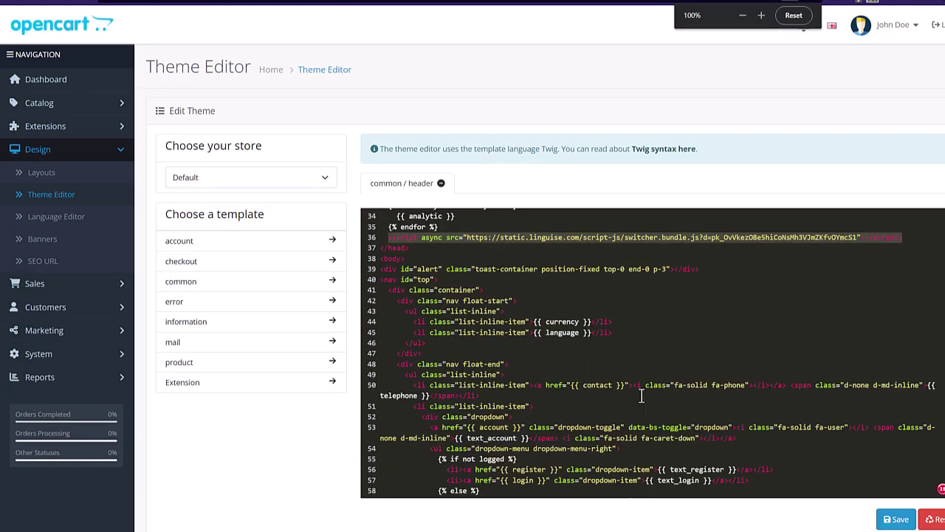
{"action": "scroll", "coordinate": [591, 357], "scroll_direction": "up", "scroll_amount": 5}
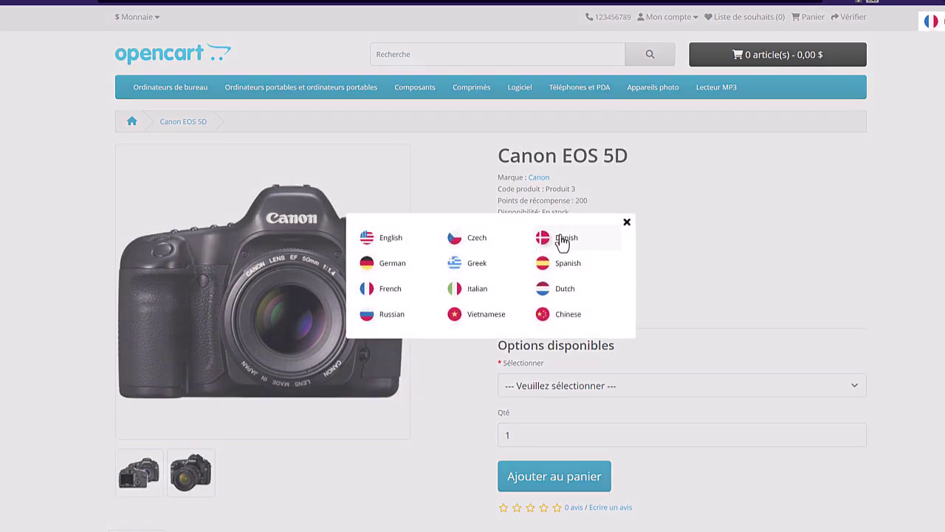
Switch the storefront language to Spanish, then to Italian
{"action": "left_click", "coordinate": [557, 272]}
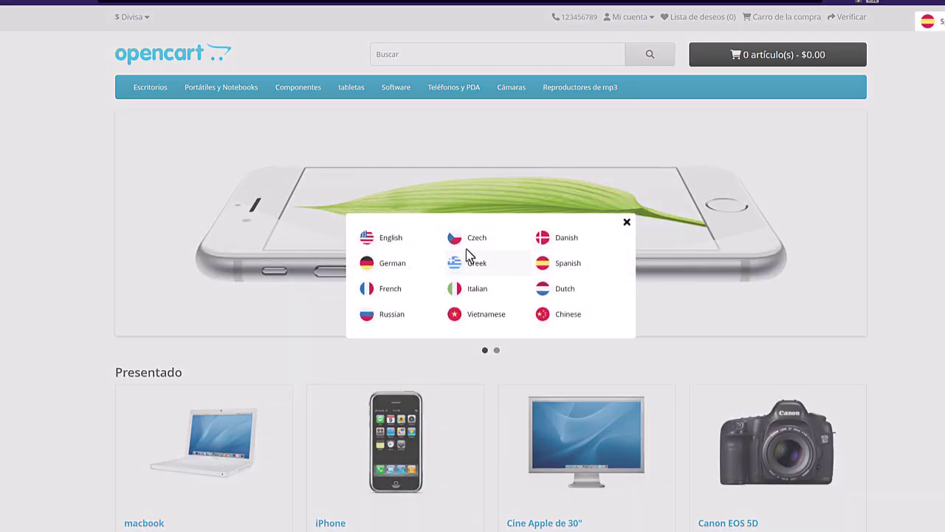
{"action": "left_click", "coordinate": [473, 295]}
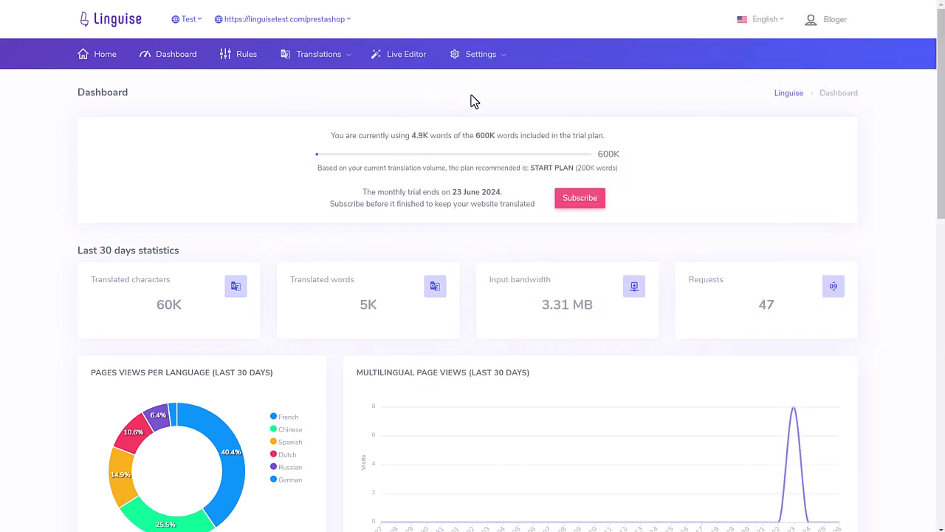
Open Settings > Language flags display and preview the language popup
{"action": "left_click", "coordinate": [483, 58]}
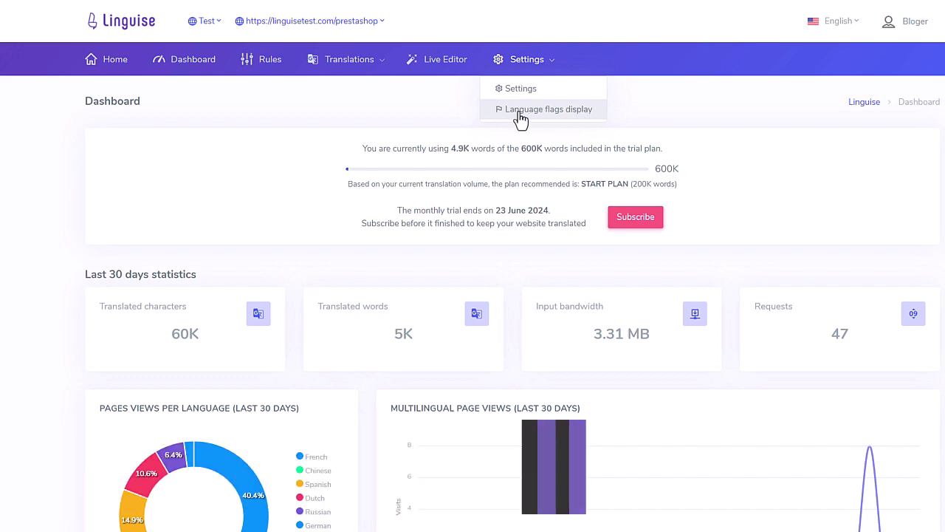
{"action": "left_click", "coordinate": [560, 116]}
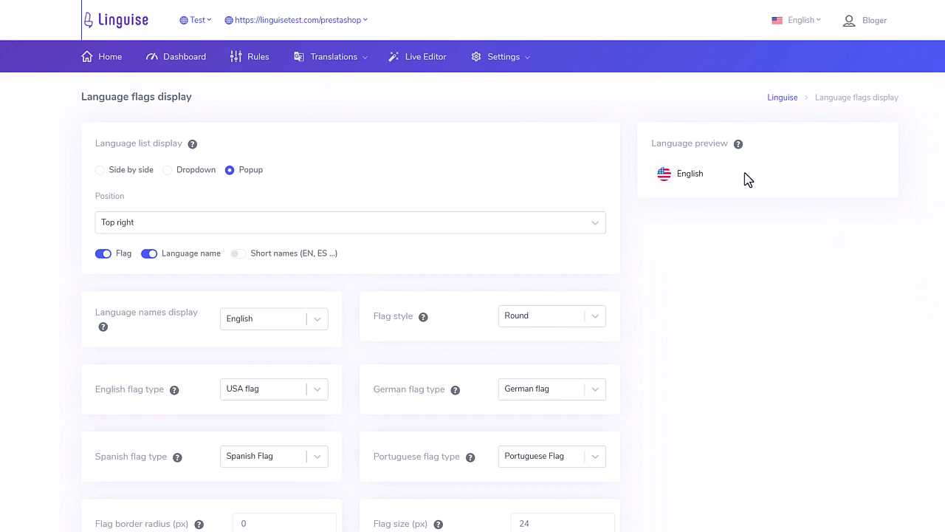
{"action": "left_click", "coordinate": [688, 182]}
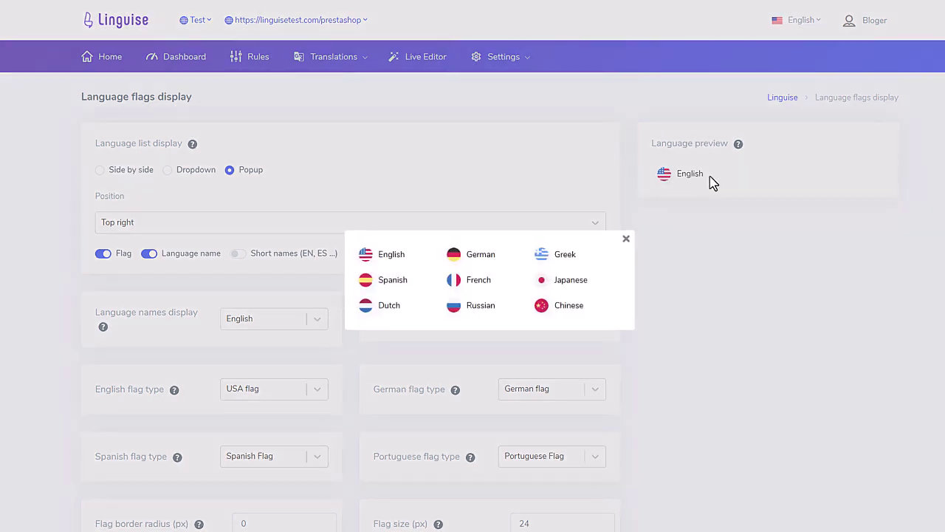
{"action": "left_click", "coordinate": [791, 217]}
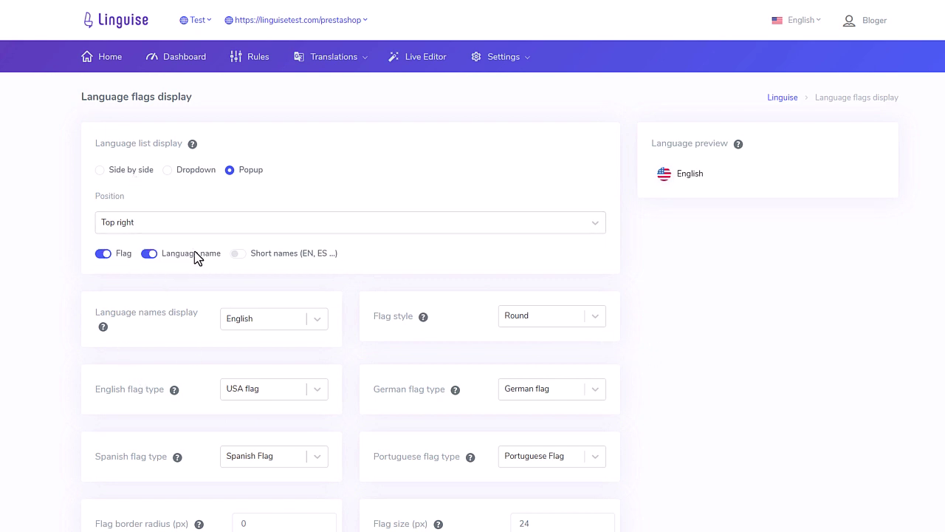
{"action": "double_click", "coordinate": [103, 255]}
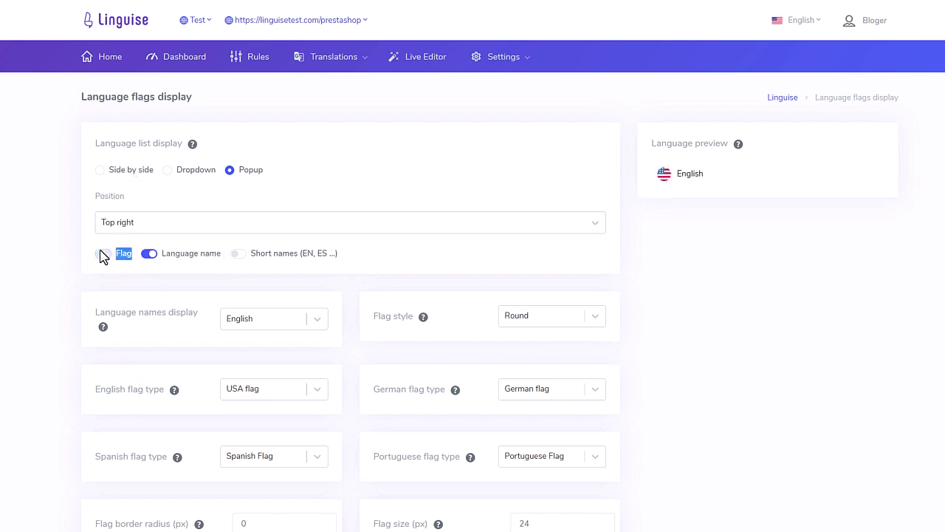
Try Side by side and Dropdown layouts at Top right, then return the list to Popup
{"action": "left_click", "coordinate": [129, 174]}
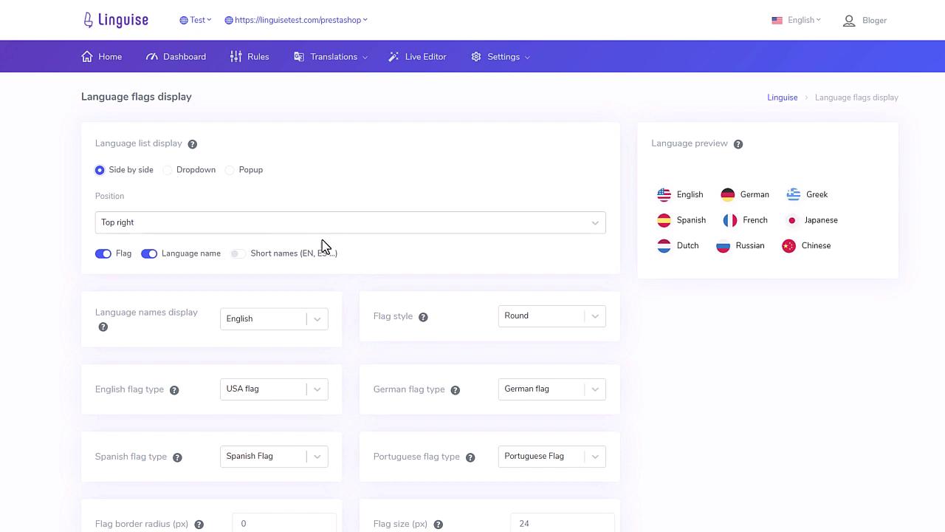
{"action": "left_click", "coordinate": [148, 226]}
{"action": "left_click", "coordinate": [188, 228]}
{"action": "left_click", "coordinate": [167, 171]}
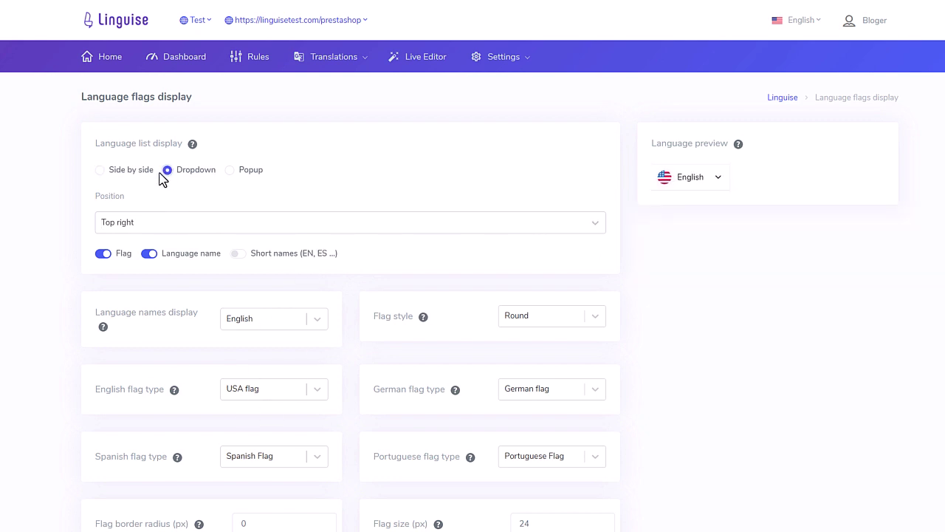
{"action": "left_click", "coordinate": [689, 183]}
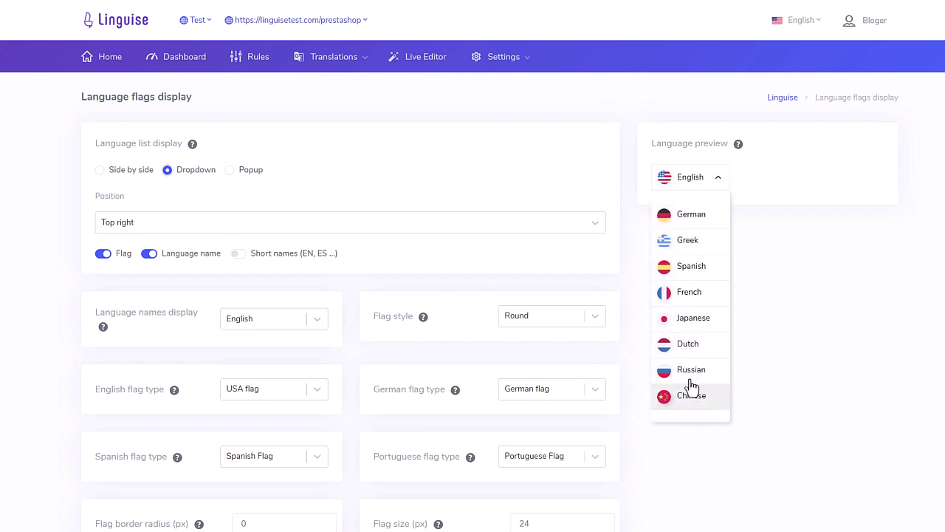
{"action": "left_click", "coordinate": [454, 178]}
{"action": "left_click", "coordinate": [229, 171]}
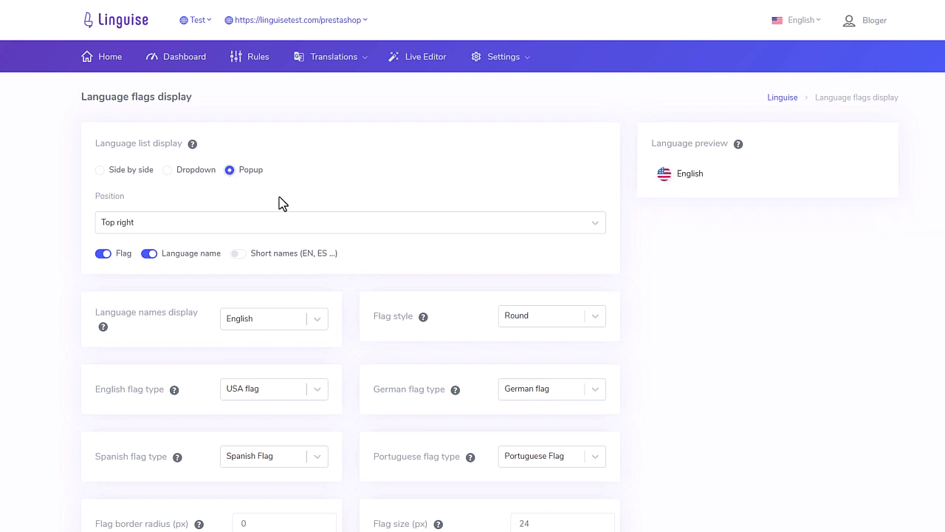
{"action": "left_click", "coordinate": [668, 177]}
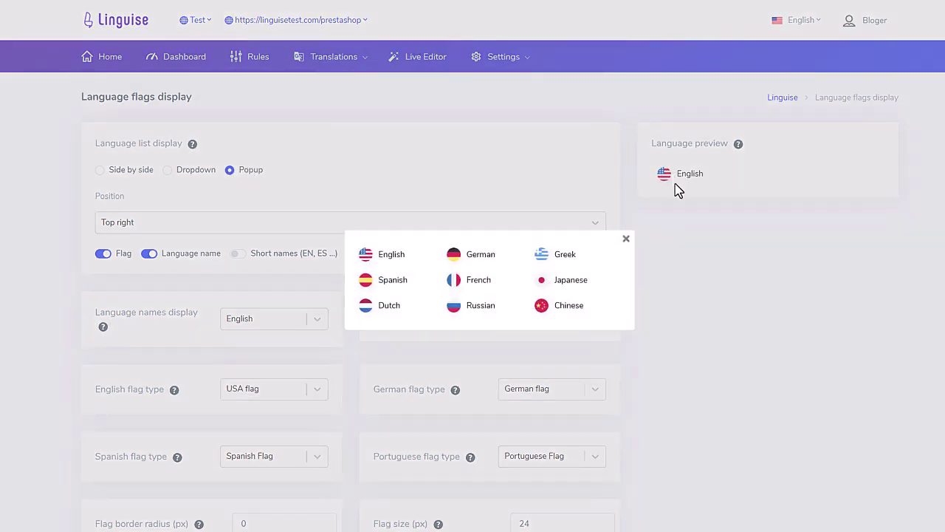
{"action": "left_click", "coordinate": [228, 215]}
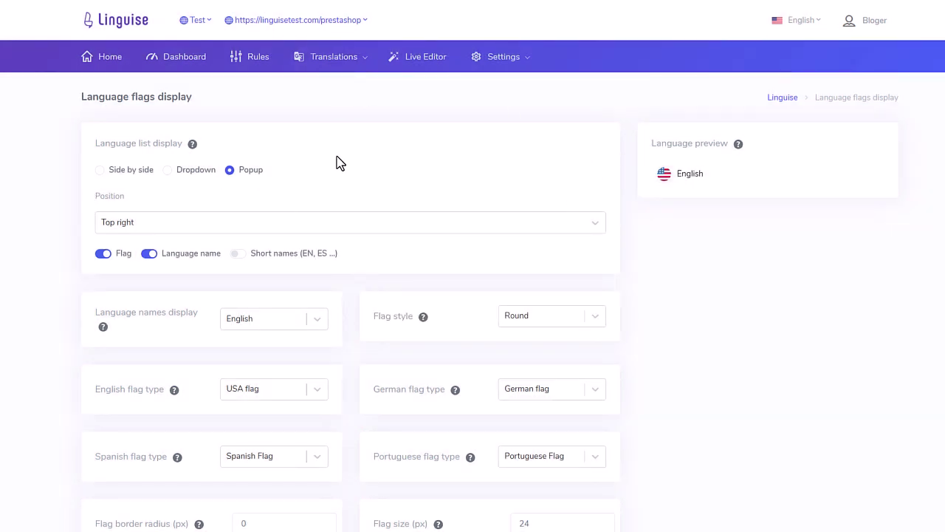
Review the flag size, language name colour and box-shadow options further down the settings
{"action": "scroll", "coordinate": [597, 295], "scroll_direction": "down", "scroll_amount": 3}
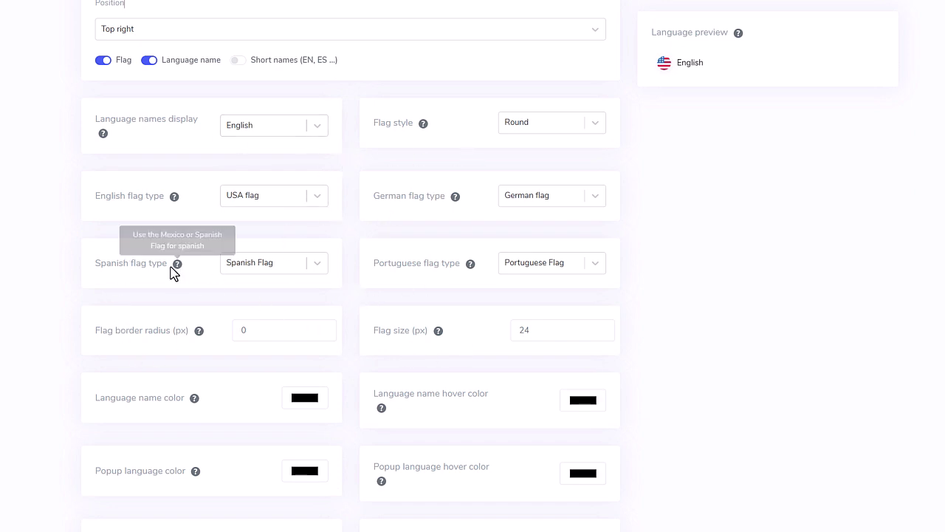
{"action": "double_click", "coordinate": [138, 264]}
{"action": "left_click", "coordinate": [169, 264]}
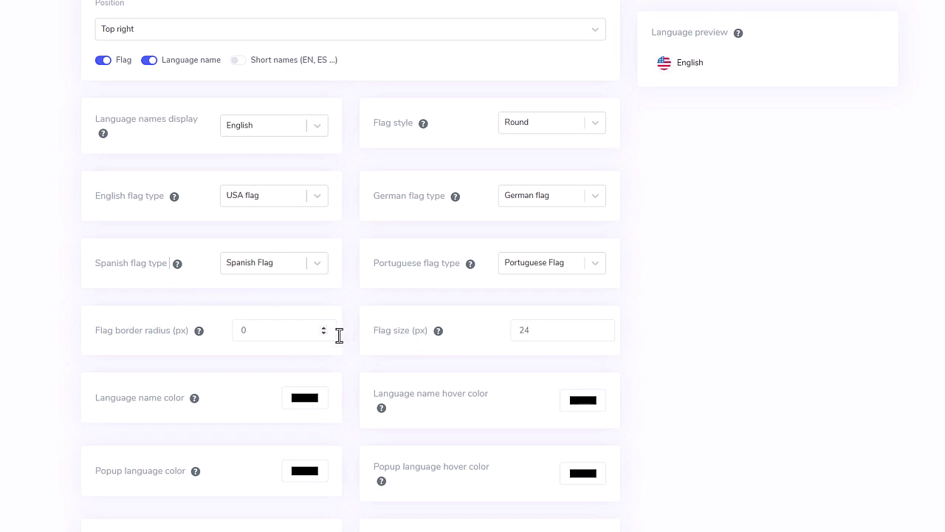
{"action": "scroll", "coordinate": [367, 344], "scroll_direction": "down", "scroll_amount": 3}
{"action": "left_click", "coordinate": [303, 213]}
{"action": "left_click", "coordinate": [720, 236]}
{"action": "scroll", "coordinate": [561, 408], "scroll_direction": "down", "scroll_amount": 1}
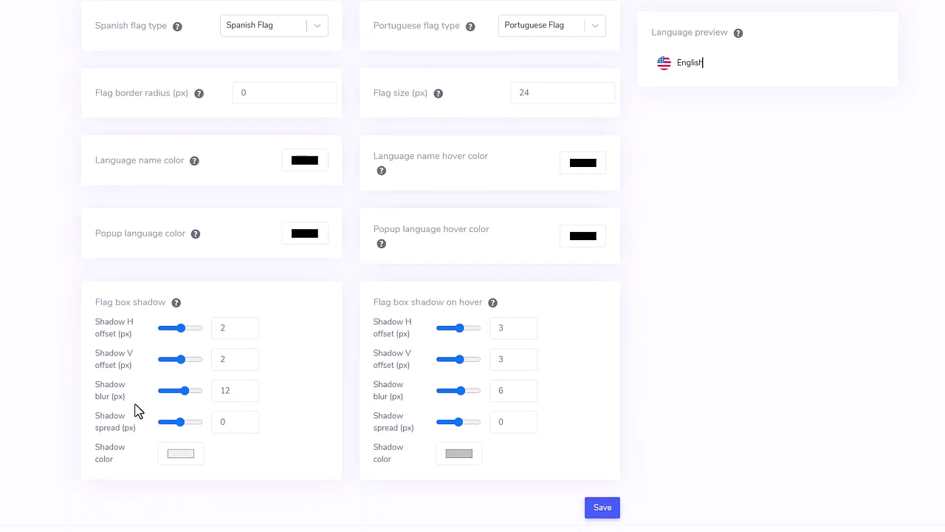
{"action": "scroll", "coordinate": [613, 361], "scroll_direction": "up", "scroll_amount": 5}
{"action": "scroll", "coordinate": [607, 382], "scroll_direction": "up", "scroll_amount": 1}
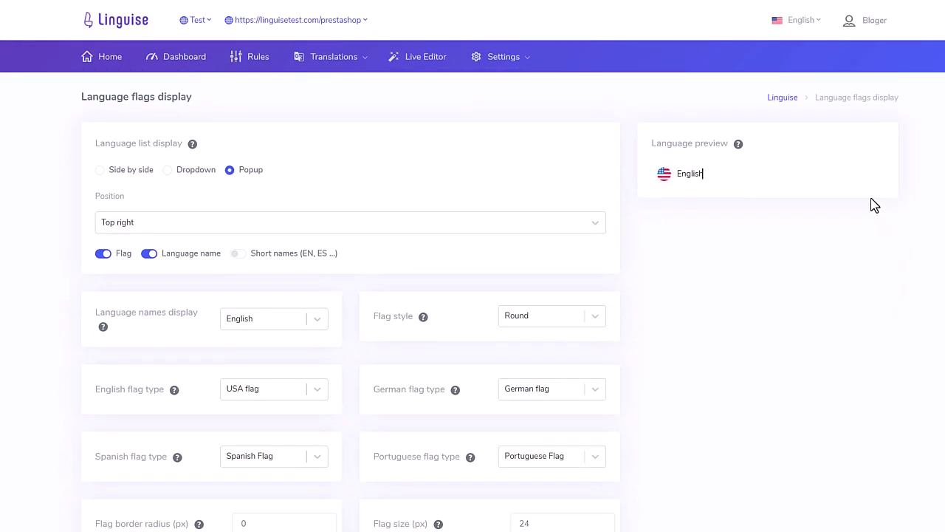
{"action": "scroll", "coordinate": [425, 346], "scroll_direction": "down", "scroll_amount": 6}
{"action": "scroll", "coordinate": [568, 376], "scroll_direction": "up", "scroll_amount": 6}
Set the switcher to Dropdown with Rectangular flags, preview it and save
{"action": "left_click", "coordinate": [169, 170]}
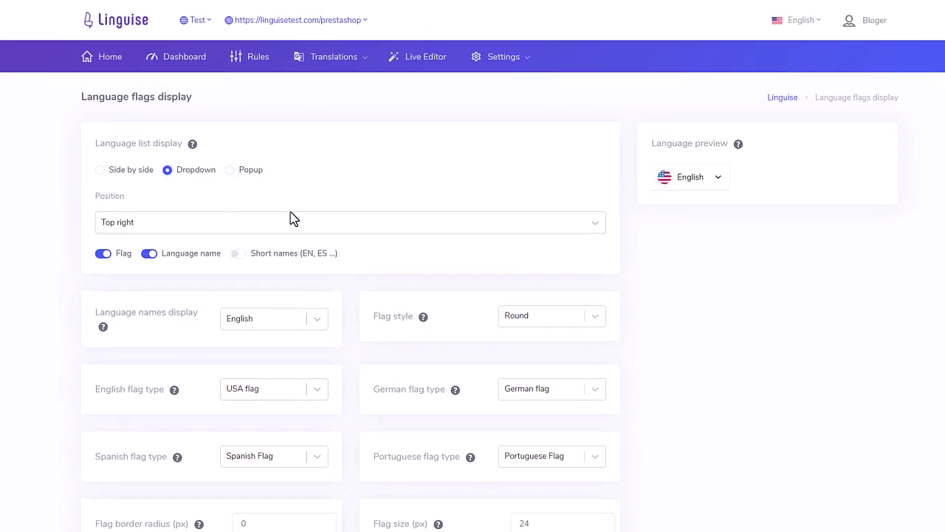
{"action": "left_click", "coordinate": [547, 325]}
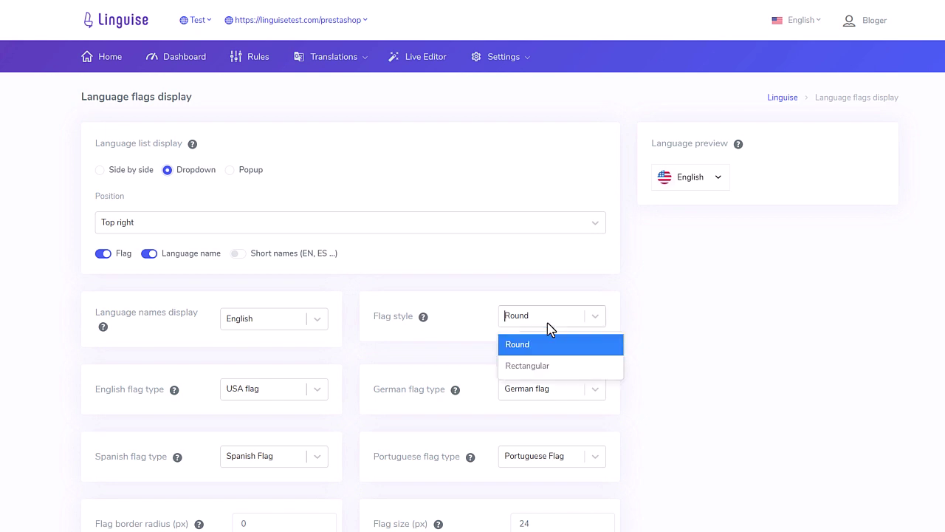
{"action": "left_click", "coordinate": [547, 367]}
{"action": "left_click", "coordinate": [677, 181]}
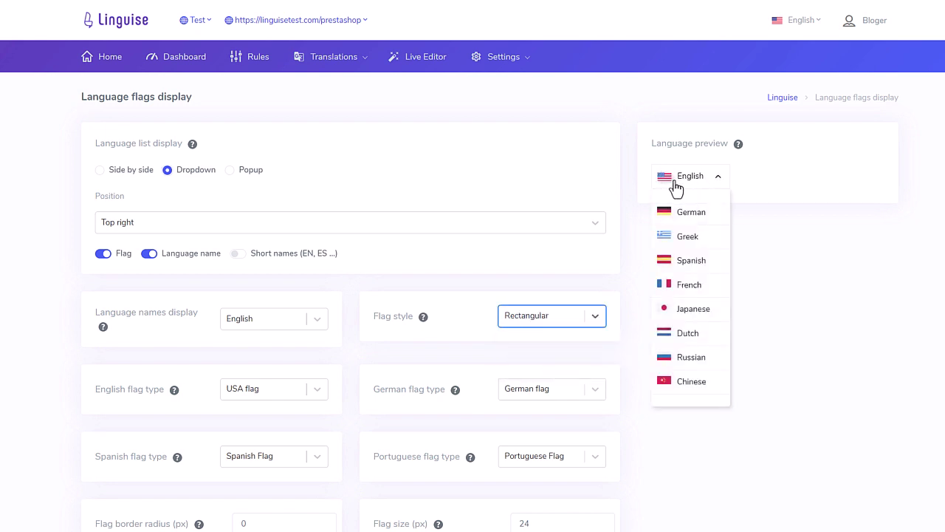
{"action": "left_click", "coordinate": [677, 188]}
{"action": "scroll", "coordinate": [480, 428], "scroll_direction": "down", "scroll_amount": 6}
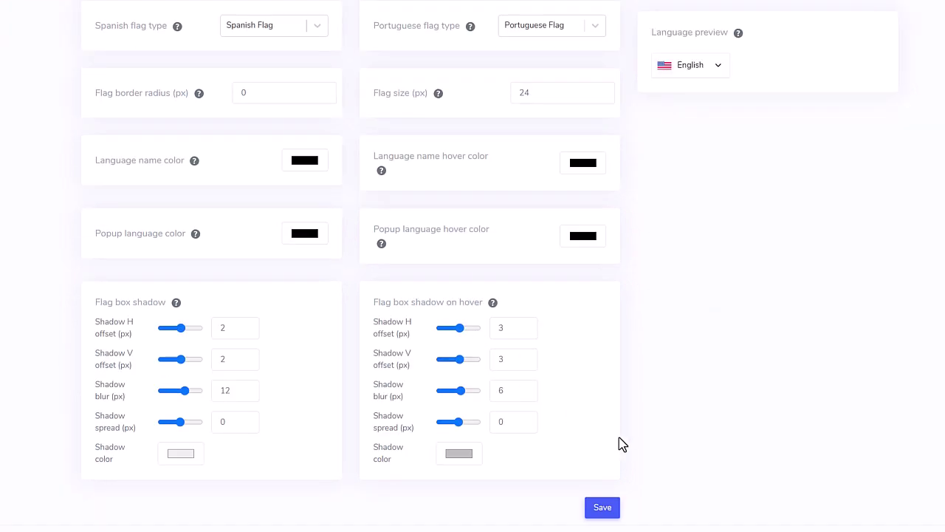
Switch the Laptops & Notebooks store page to Chinese, then to French
{"action": "left_click", "coordinate": [595, 509]}
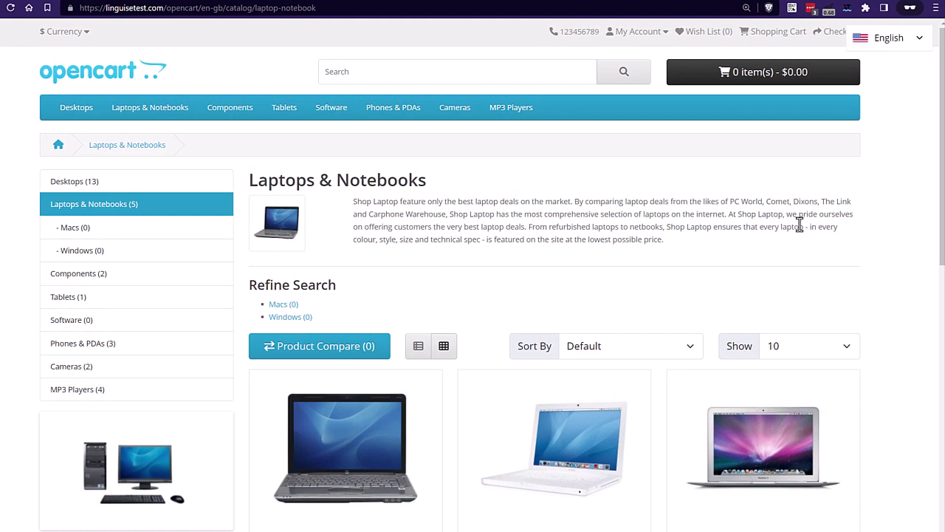
{"action": "left_click", "coordinate": [891, 41]}
{"action": "scroll", "coordinate": [897, 118], "scroll_direction": "down", "scroll_amount": 3}
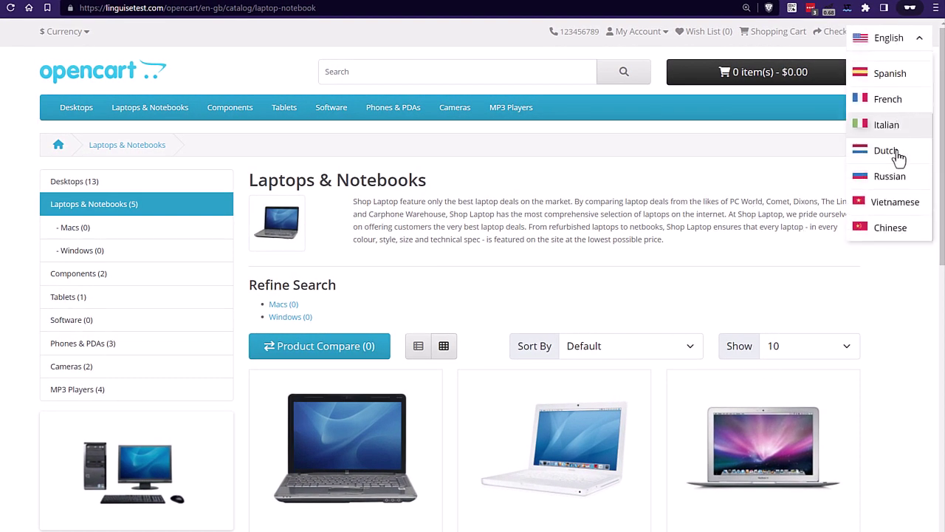
{"action": "left_click", "coordinate": [890, 227]}
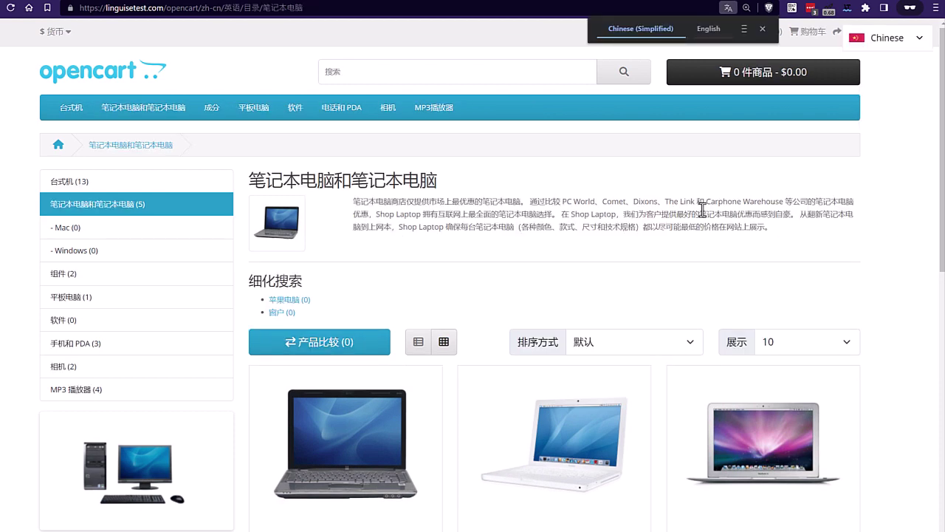
{"action": "left_click", "coordinate": [904, 38]}
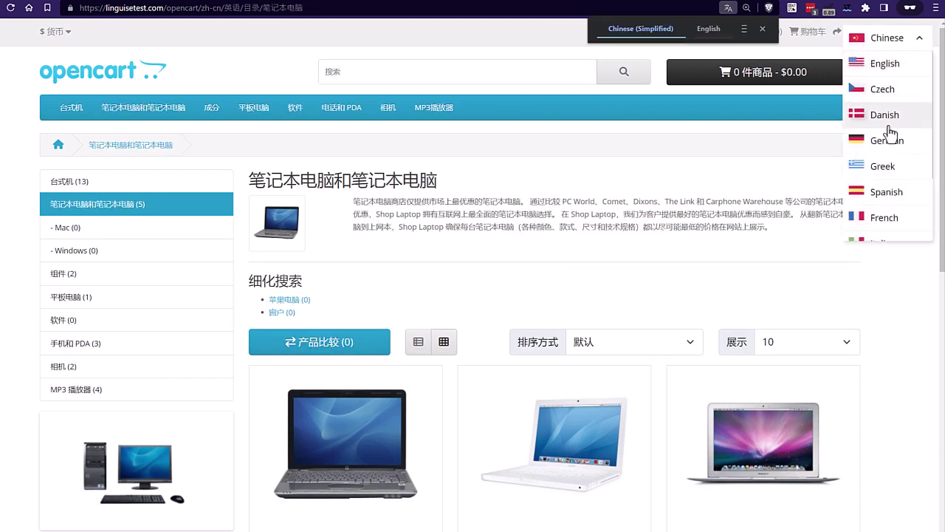
{"action": "left_click", "coordinate": [892, 217]}
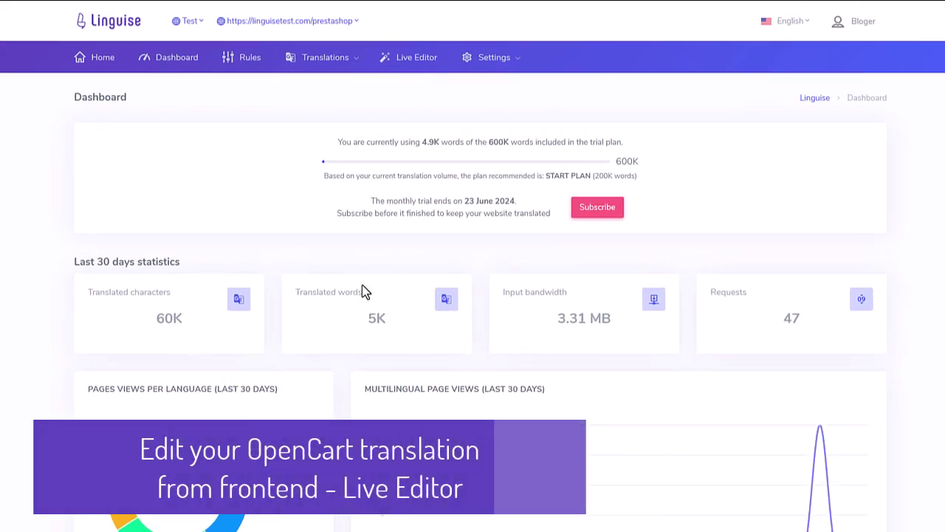
Review the Translated words statistic and the most viewed pages on the Dashboard
{"action": "left_click_drag", "start_coordinate": [359, 293], "coordinate": [278, 301]}
{"action": "left_click", "coordinate": [384, 317]}
{"action": "scroll", "coordinate": [383, 318], "scroll_direction": "down", "scroll_amount": 3}
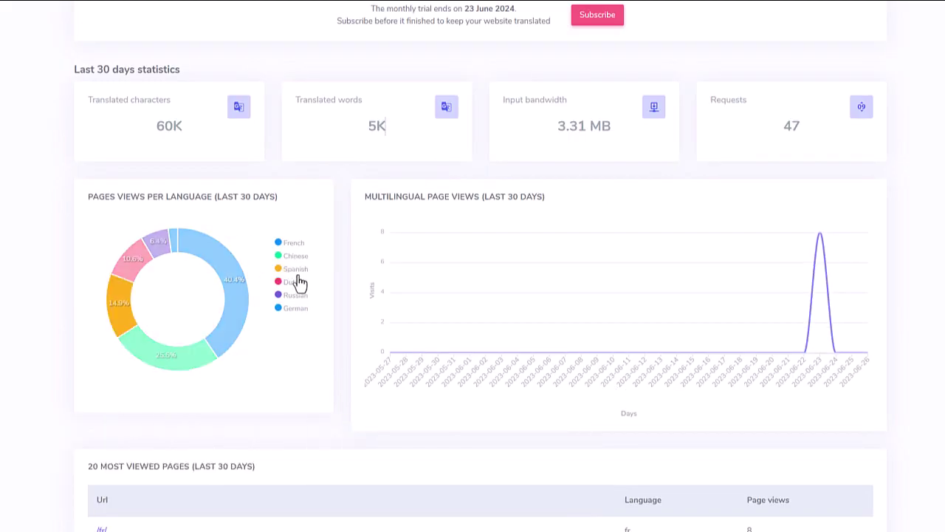
{"action": "scroll", "coordinate": [553, 355], "scroll_direction": "down", "scroll_amount": 1}
{"action": "scroll", "coordinate": [540, 395], "scroll_direction": "down", "scroll_amount": 5}
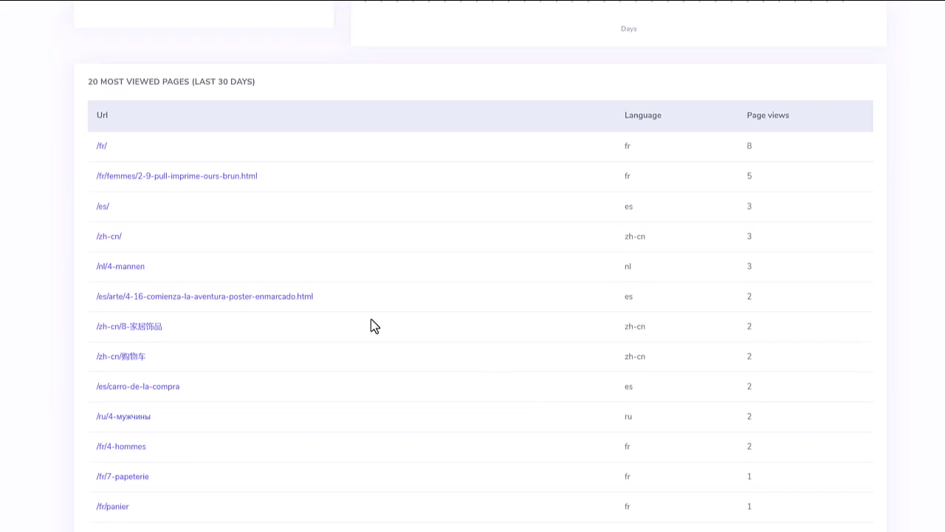
{"action": "left_click_drag", "start_coordinate": [278, 86], "coordinate": [89, 81]}
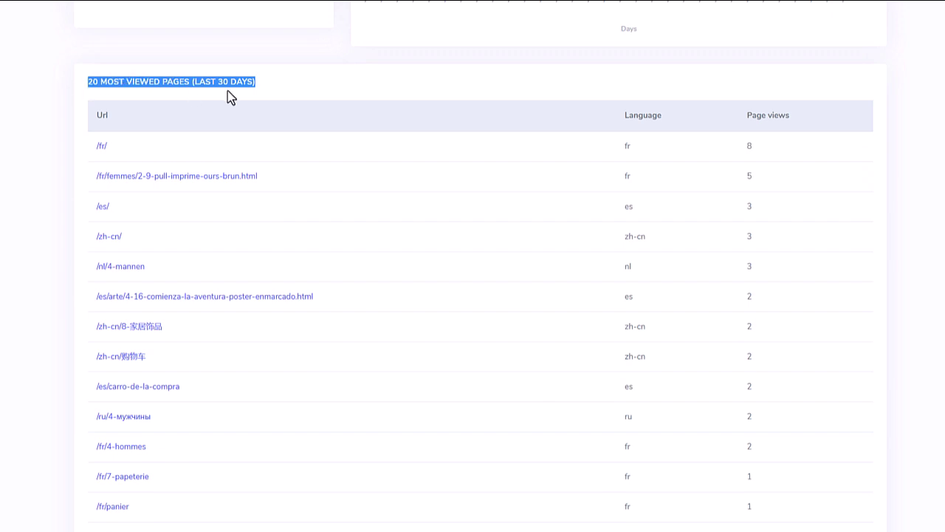
{"action": "scroll", "coordinate": [313, 208], "scroll_direction": "up", "scroll_amount": 6}
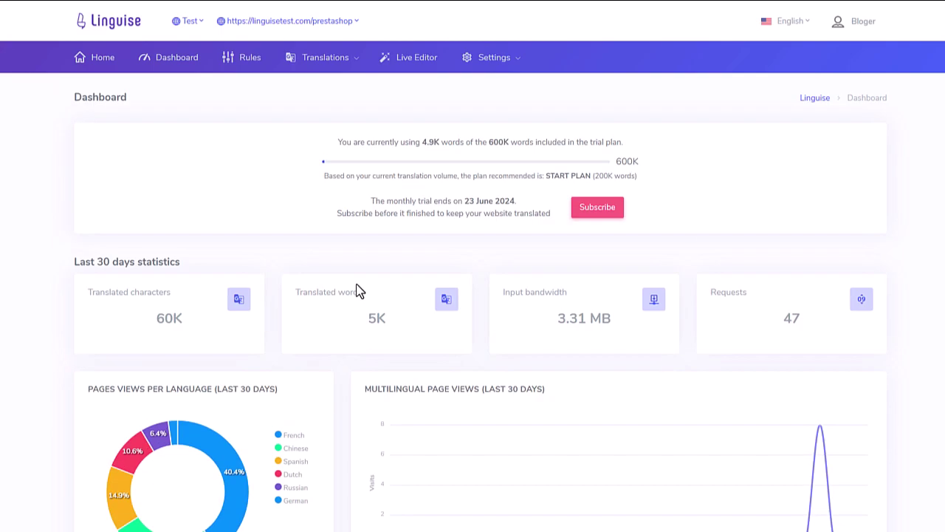
Glance at the translation management options, then go to the Live Editor page
{"action": "left_click", "coordinate": [325, 66]}
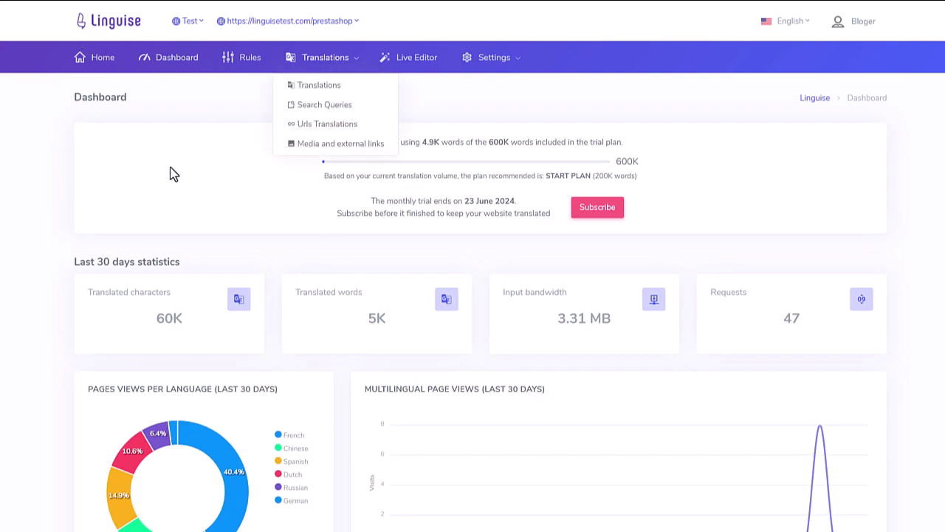
{"action": "left_click", "coordinate": [183, 127]}
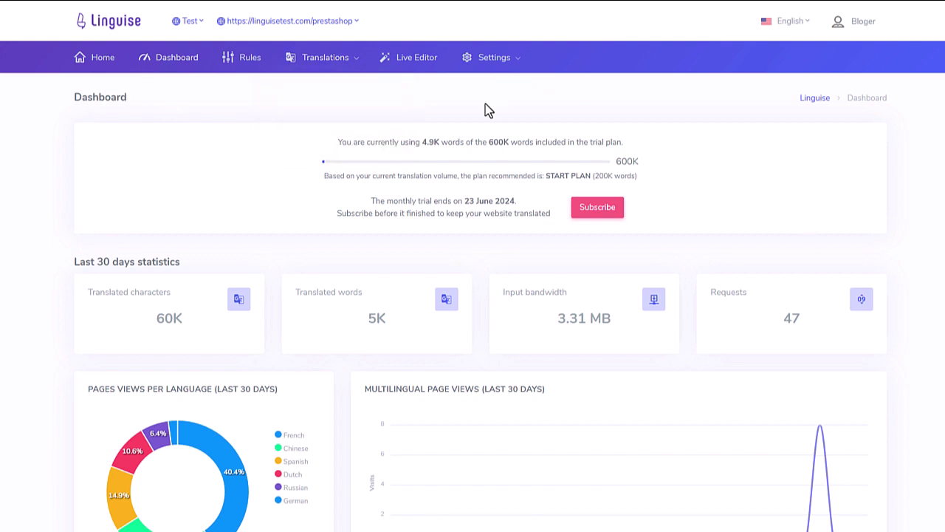
{"action": "left_click", "coordinate": [414, 65]}
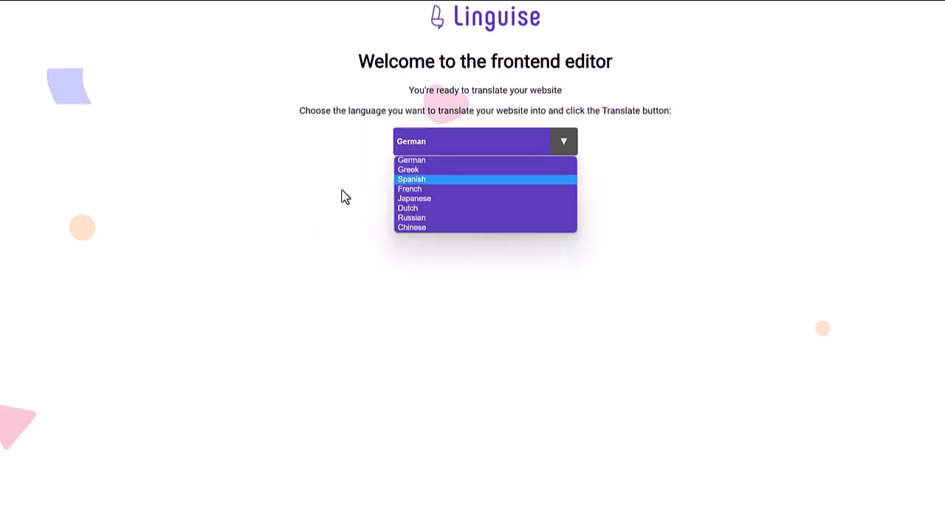
Choose French as the language to edit in the live editor
{"action": "left_click", "coordinate": [418, 190]}
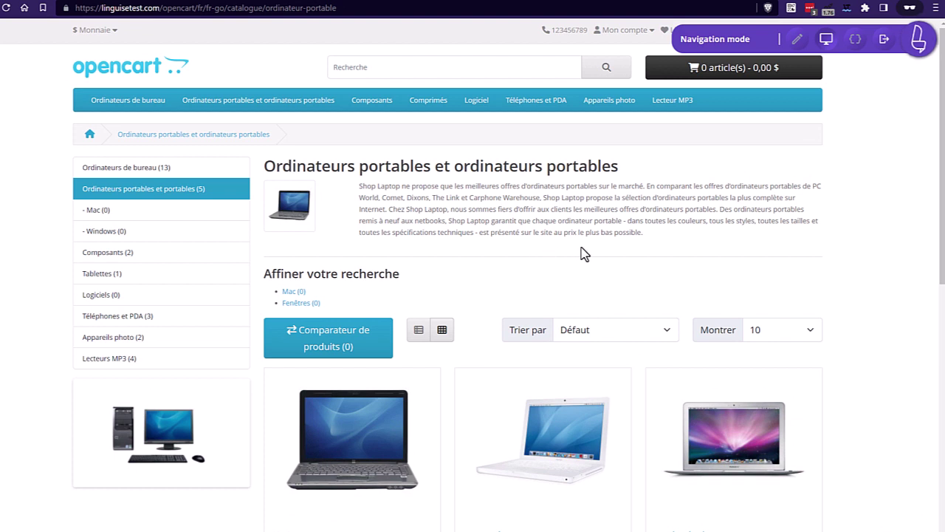
Toggle the live editor toolbar and switch the editor into edition mode
{"action": "left_click", "coordinate": [920, 41]}
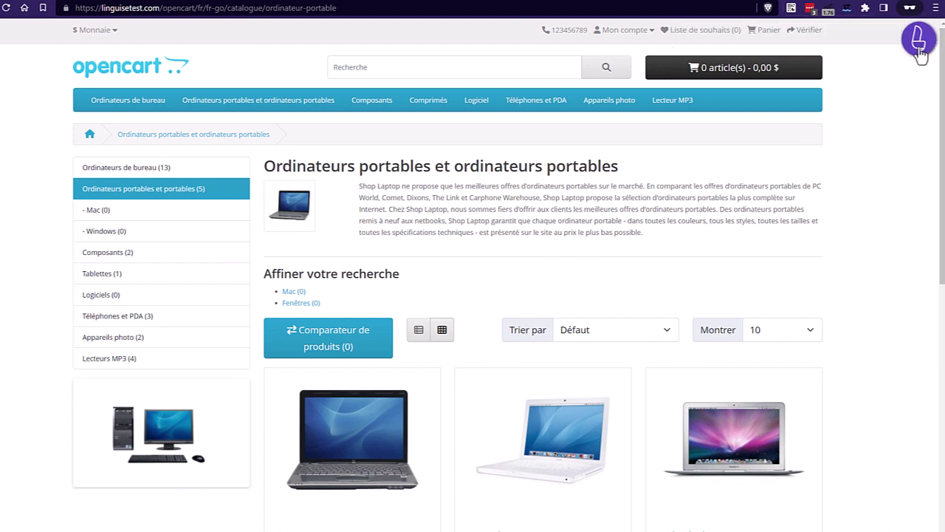
{"action": "left_click", "coordinate": [918, 48]}
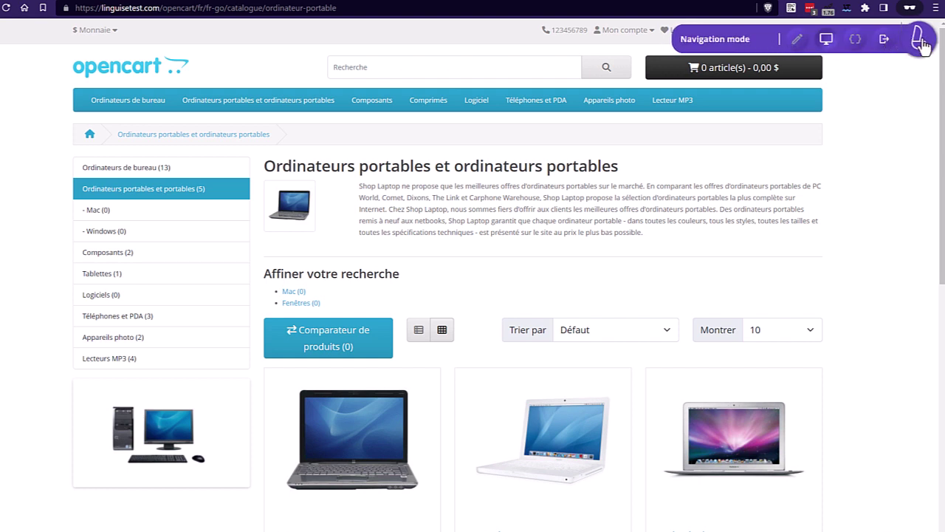
{"action": "left_click", "coordinate": [921, 42]}
{"action": "left_click", "coordinate": [920, 41]}
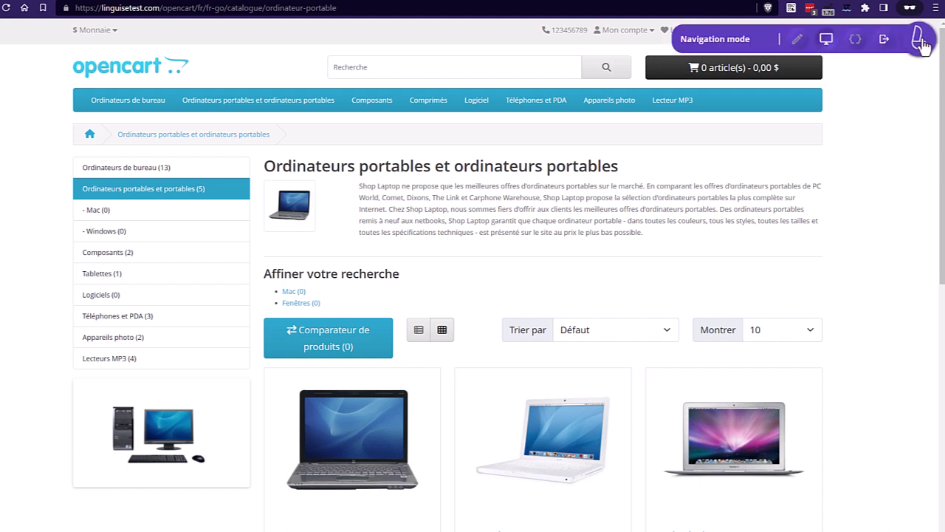
{"action": "left_click", "coordinate": [826, 44]}
{"action": "left_click", "coordinate": [802, 44]}
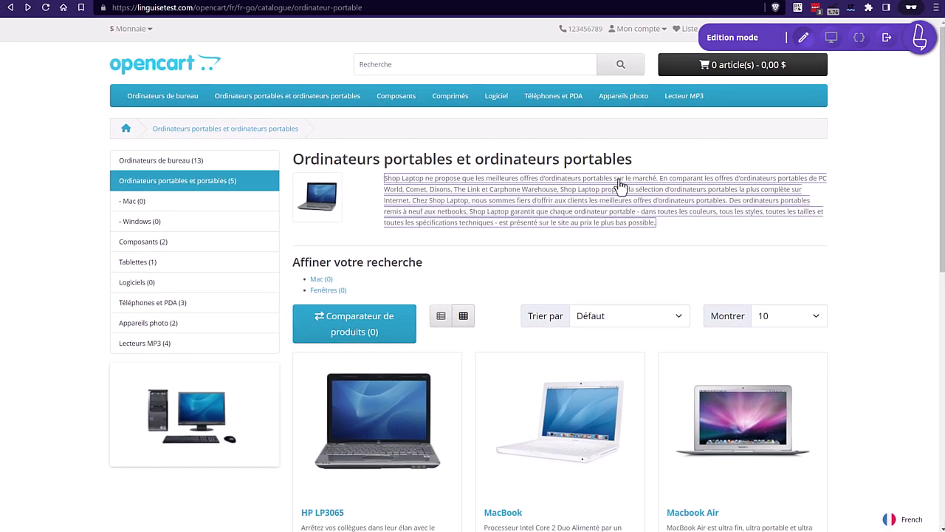
View the French meta title translation and close it unchanged
{"action": "left_click", "coordinate": [860, 38]}
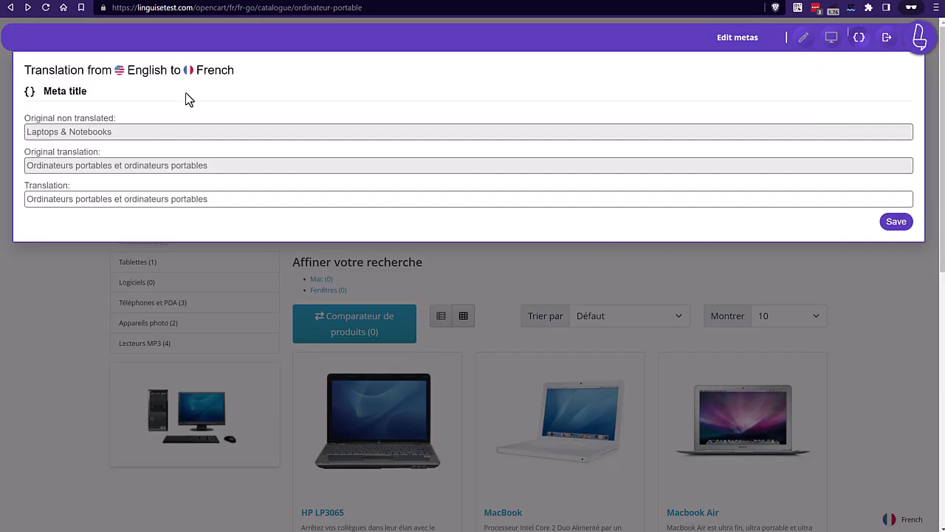
{"action": "left_click", "coordinate": [238, 200]}
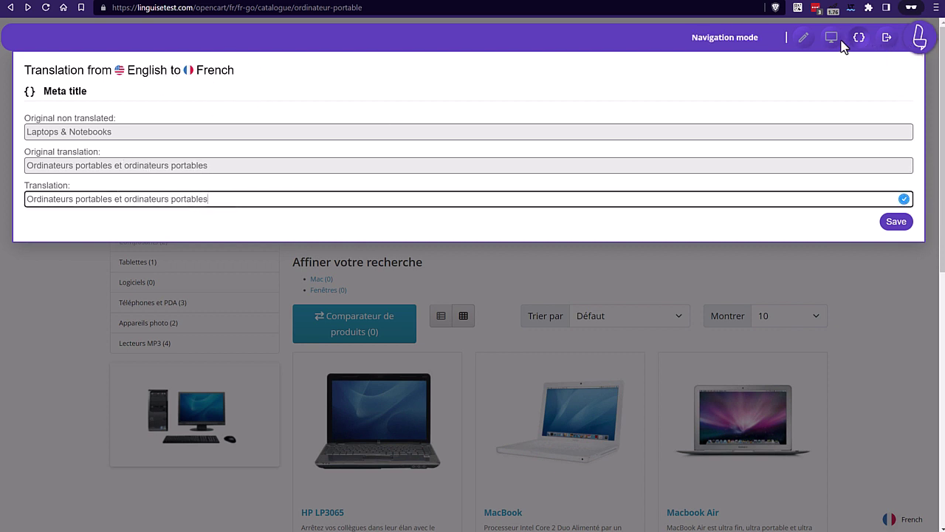
{"action": "left_click", "coordinate": [805, 40]}
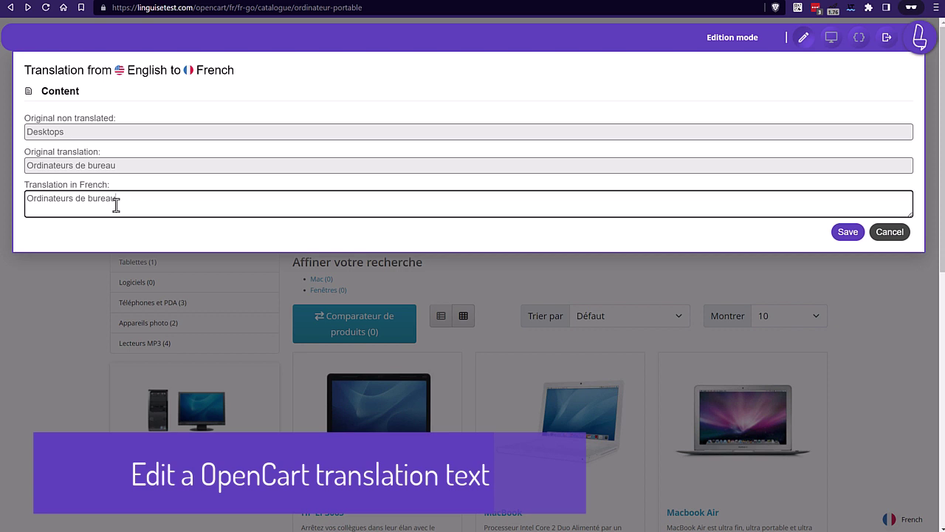
Replace the French Desktops translation 'Ordinateurs de bureau' with 'PC' and save it
{"action": "left_click_drag", "start_coordinate": [115, 204], "coordinate": [25, 207]}
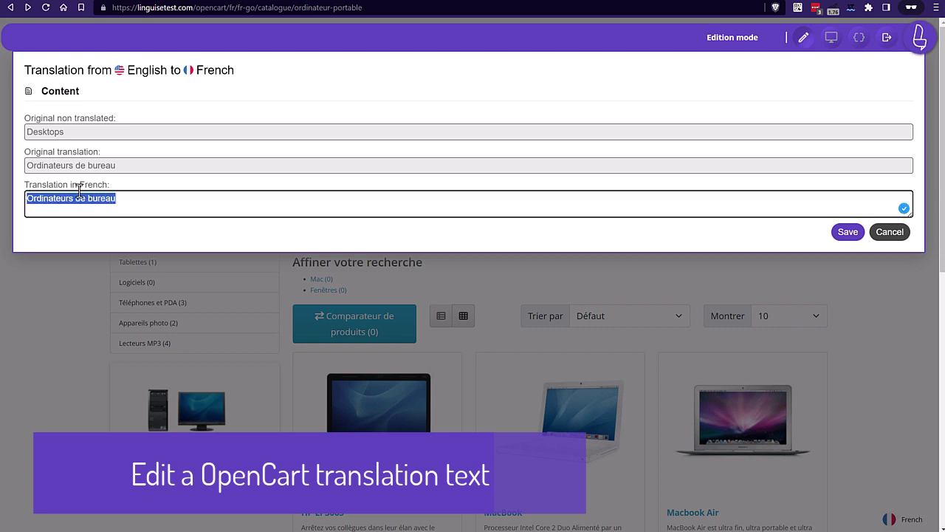
{"action": "type", "text": "PC"}
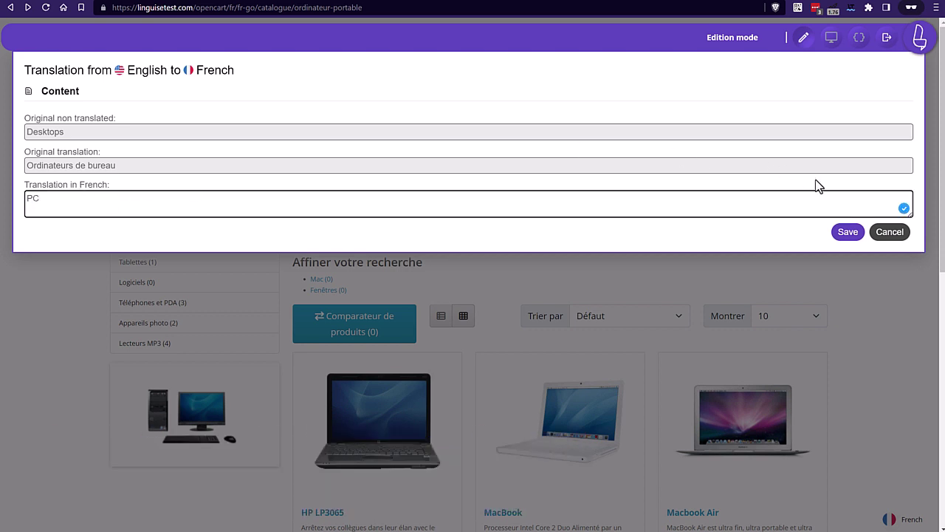
{"action": "left_click", "coordinate": [850, 233]}
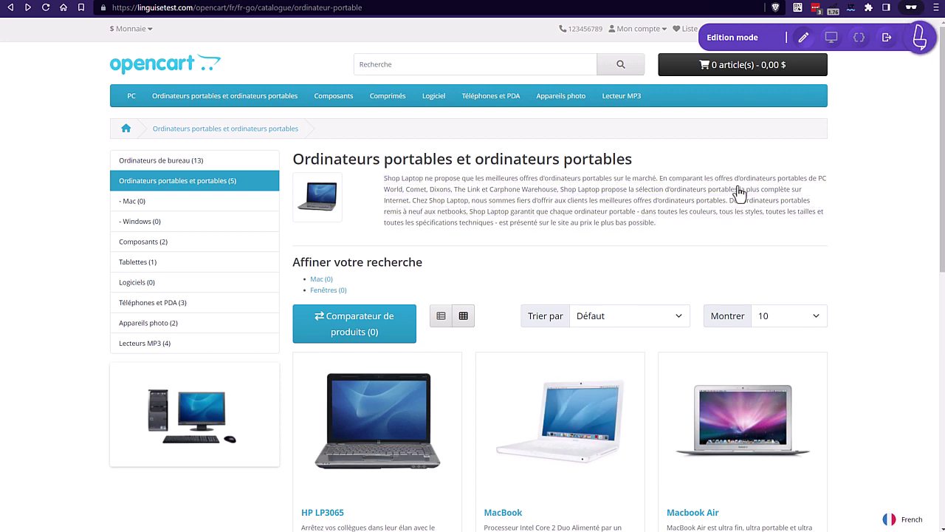
Open the HP LP3065 product page and return the editor to edition mode
{"action": "left_click", "coordinate": [830, 37]}
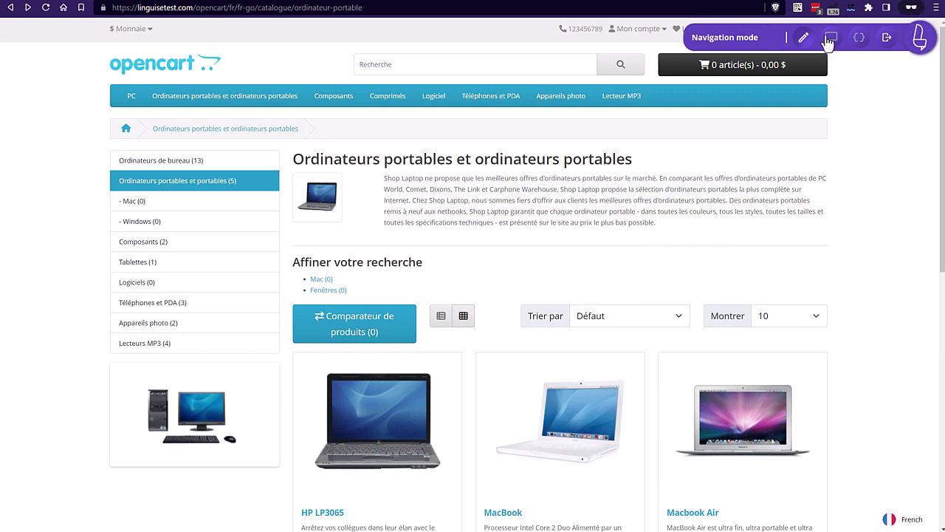
{"action": "left_click", "coordinate": [404, 446]}
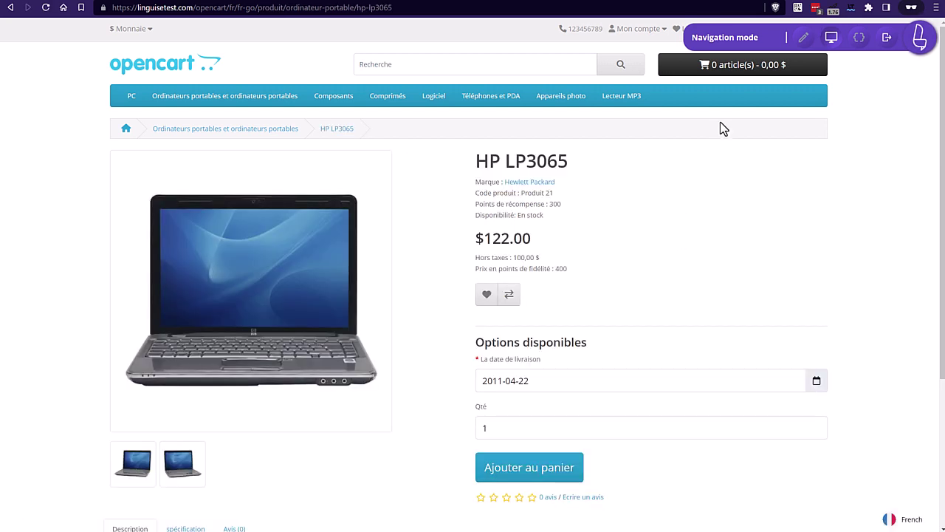
{"action": "left_click", "coordinate": [804, 38]}
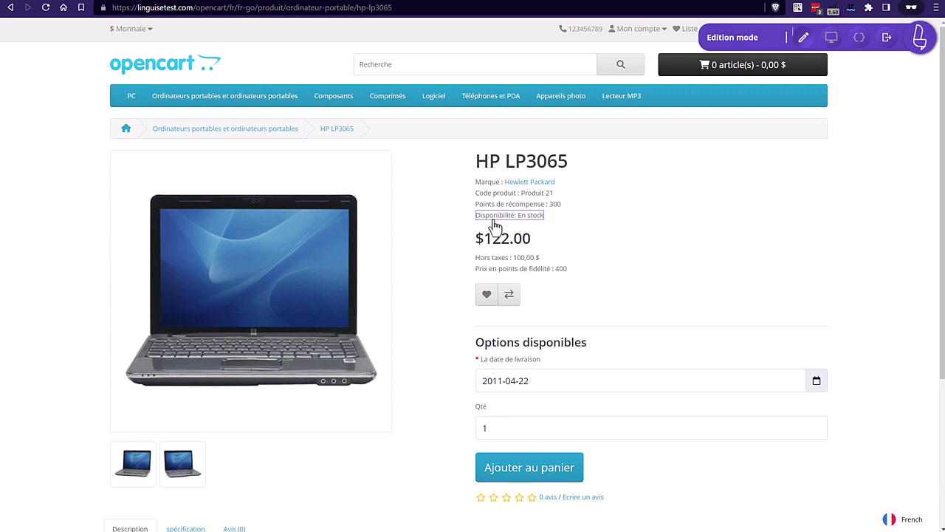
Inspect the product image and Hewlett Packard brand-line translations, closing both unchanged
{"action": "left_click", "coordinate": [305, 286]}
{"action": "left_click", "coordinate": [445, 296]}
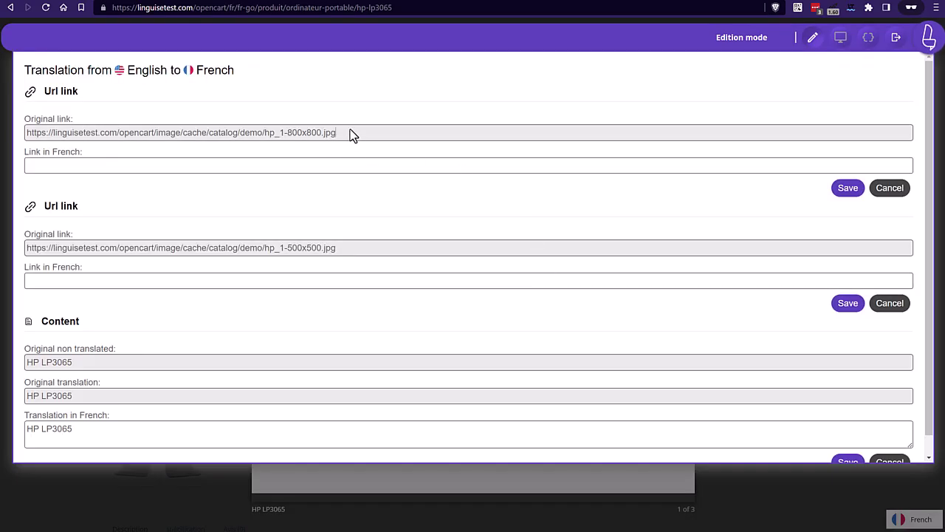
{"action": "left_click", "coordinate": [894, 196]}
{"action": "left_click", "coordinate": [740, 236]}
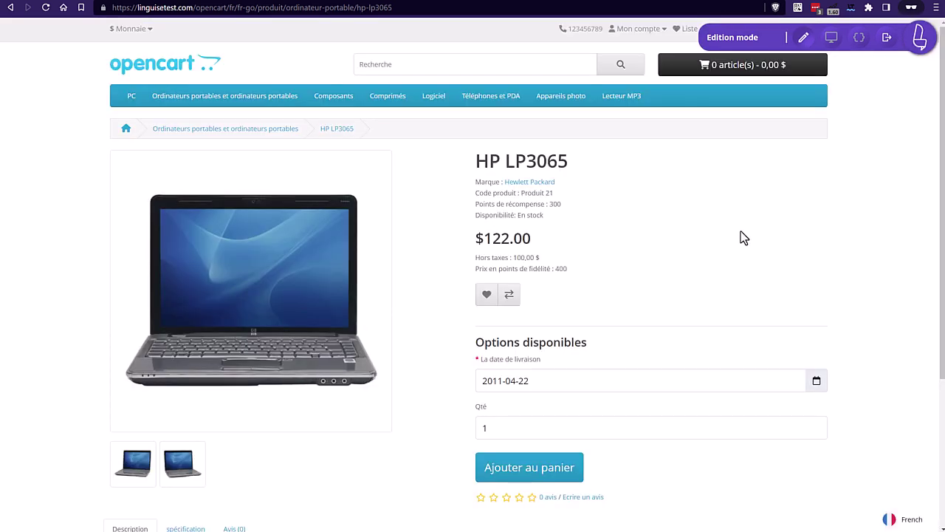
{"action": "left_click", "coordinate": [548, 187]}
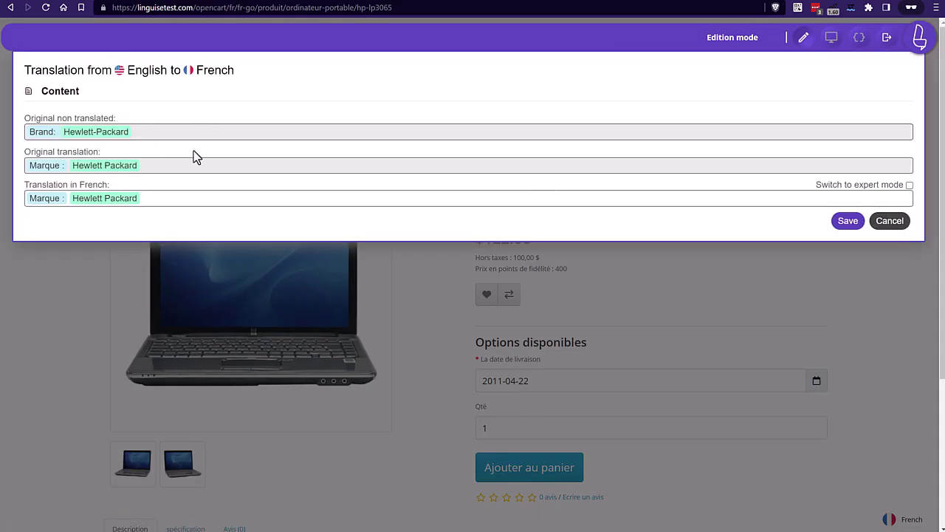
{"action": "left_click", "coordinate": [878, 223]}
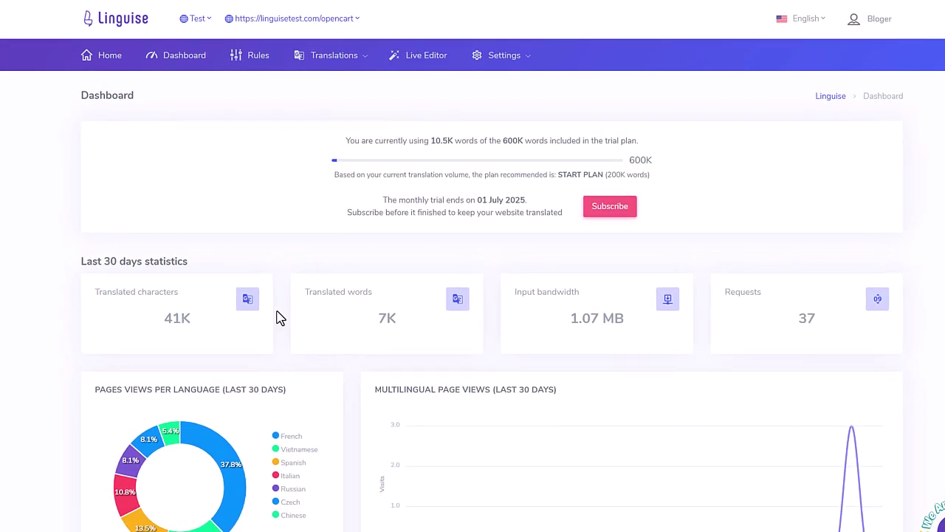
Check the 41K translated characters figure, then go to the Rules management page
{"action": "scroll", "coordinate": [347, 317], "scroll_direction": "down", "scroll_amount": 3}
{"action": "scroll", "coordinate": [347, 318], "scroll_direction": "up", "scroll_amount": 3}
{"action": "left_click_drag", "start_coordinate": [190, 329], "coordinate": [157, 332]}
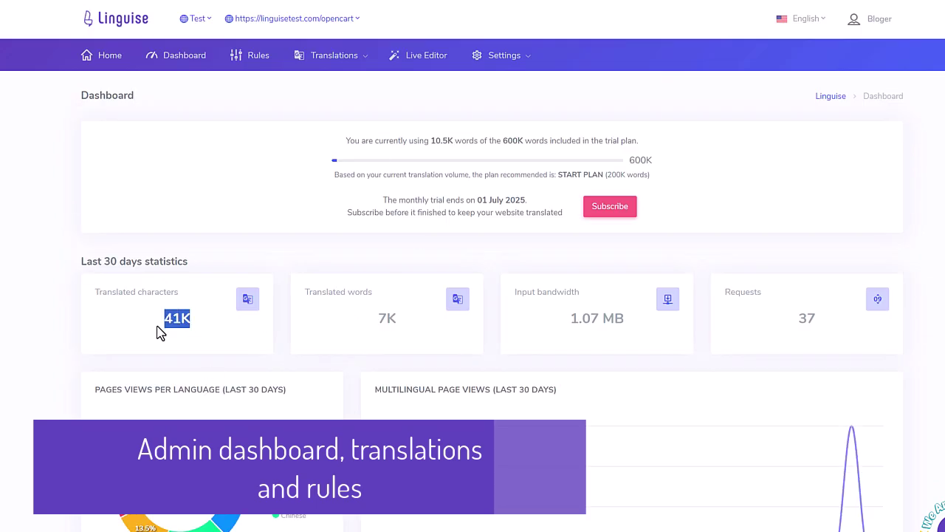
{"action": "left_click", "coordinate": [220, 357]}
{"action": "scroll", "coordinate": [225, 366], "scroll_direction": "down", "scroll_amount": 3}
{"action": "scroll", "coordinate": [236, 358], "scroll_direction": "up", "scroll_amount": 3}
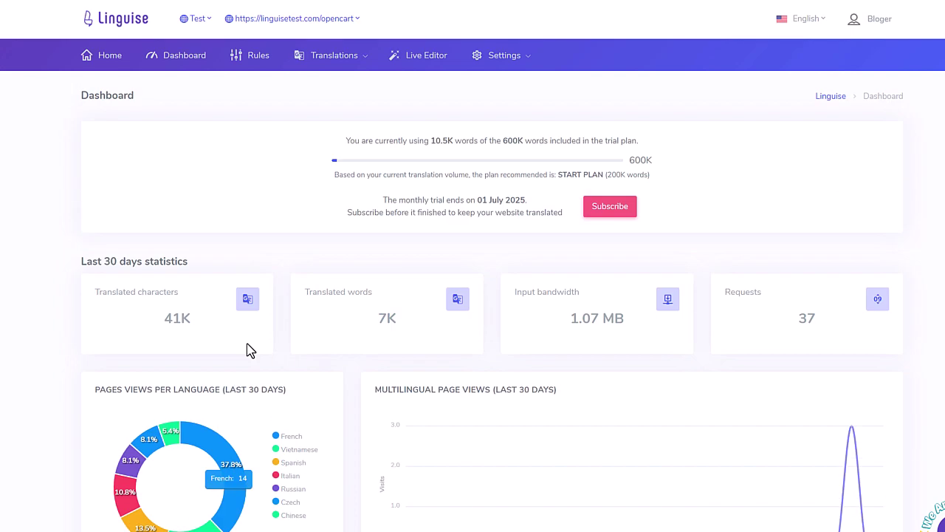
{"action": "left_click", "coordinate": [258, 65]}
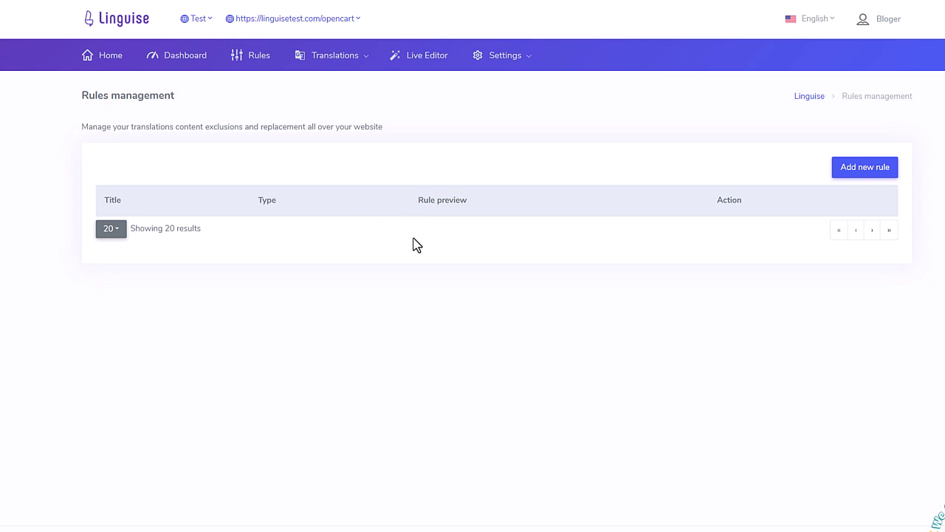
Add a new rule titled 'Home page top products' with the Text replace type
{"action": "left_click", "coordinate": [869, 172]}
{"action": "left_click", "coordinate": [517, 181]}
{"action": "type", "text": "Blog Video"}
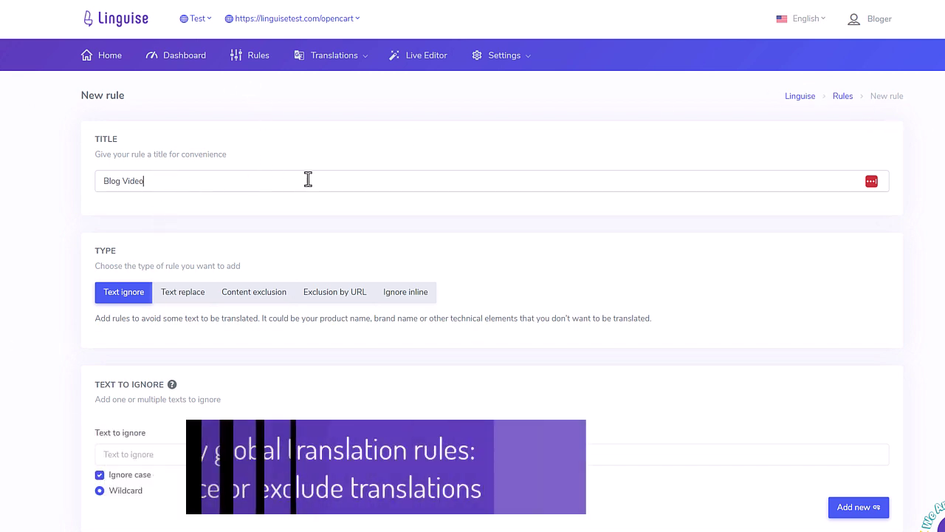
{"action": "triple_click", "coordinate": [157, 184]}
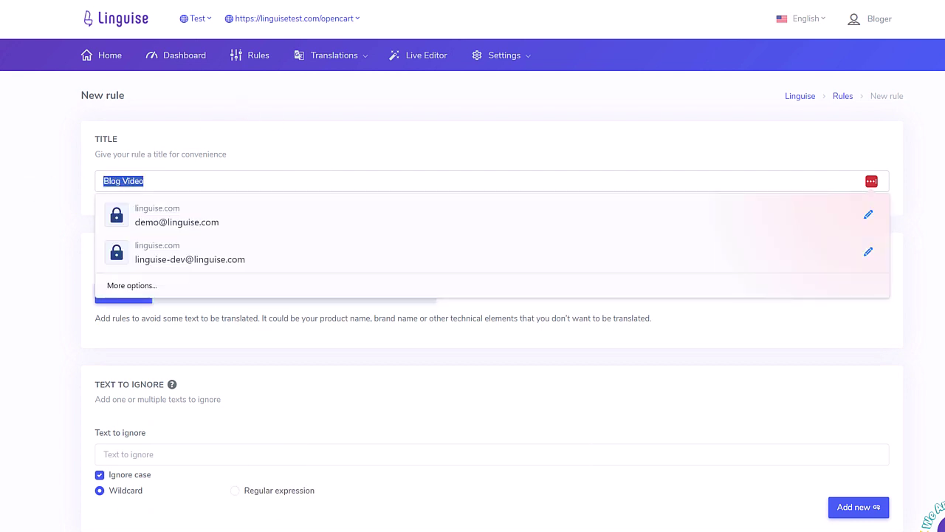
{"action": "key", "text": "super+v"}
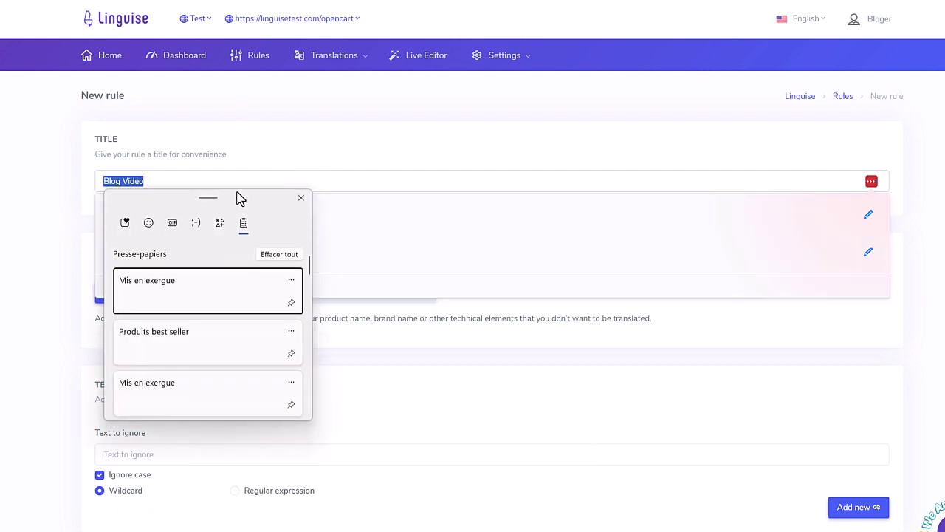
{"action": "type", "text": "Home page top products"}
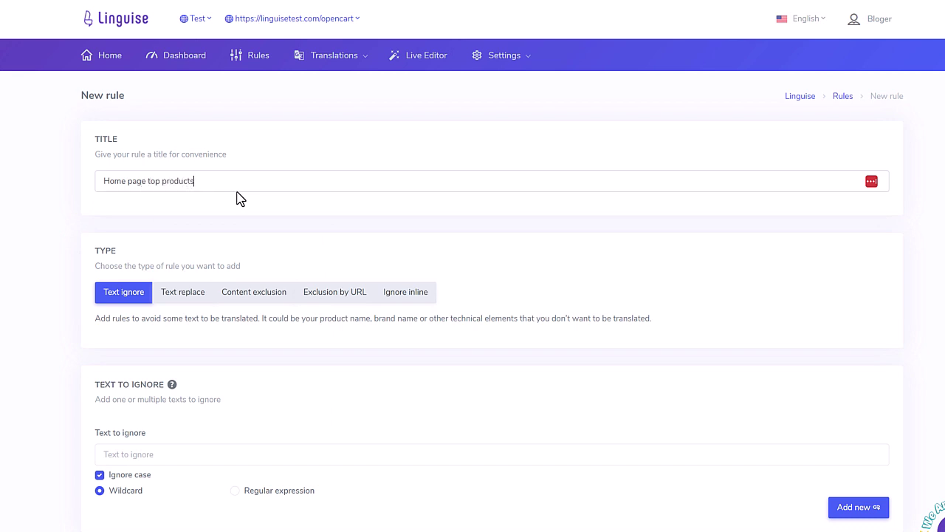
{"action": "left_click", "coordinate": [179, 297]}
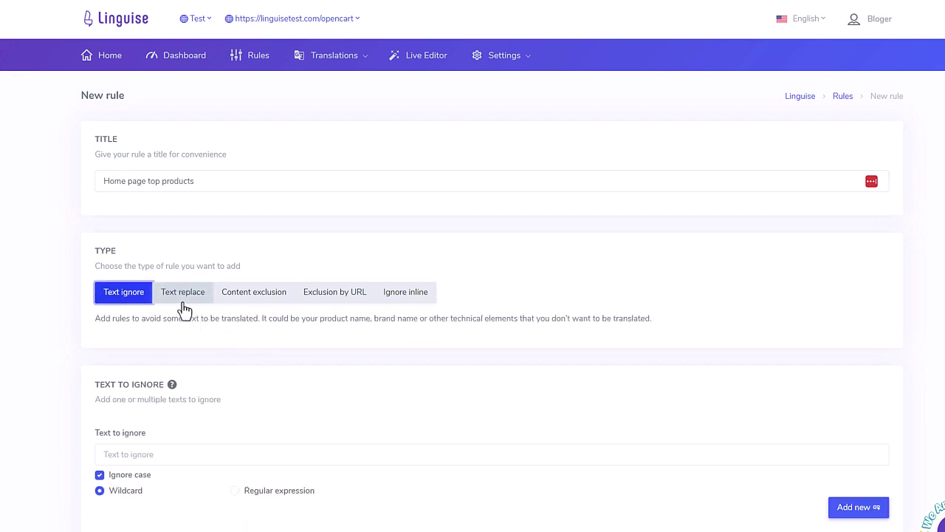
Keep the Text replace type and copy the 'Mis en exergue' heading text
{"action": "left_click", "coordinate": [209, 296]}
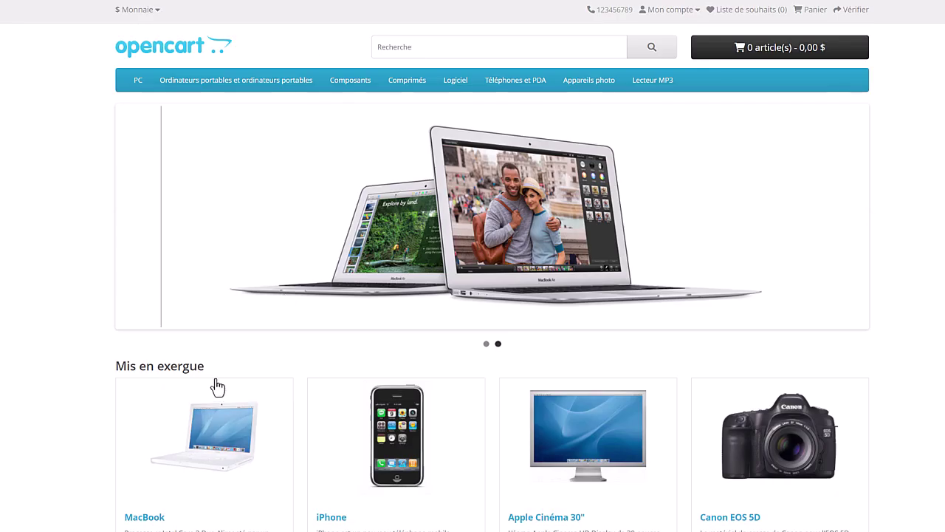
{"action": "left_click_drag", "start_coordinate": [219, 369], "coordinate": [111, 378]}
{"action": "key", "text": "super+c"}
{"action": "right_click", "coordinate": [133, 366]}
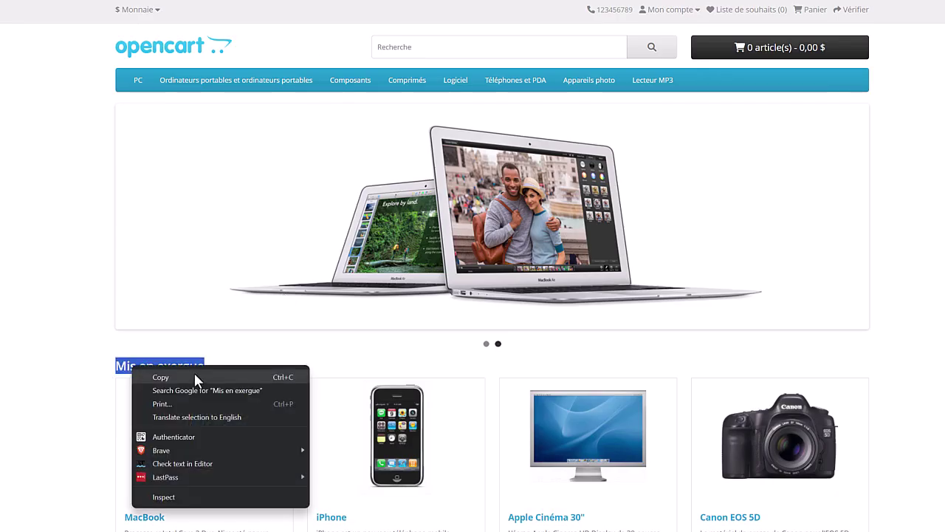
{"action": "left_click", "coordinate": [161, 377]}
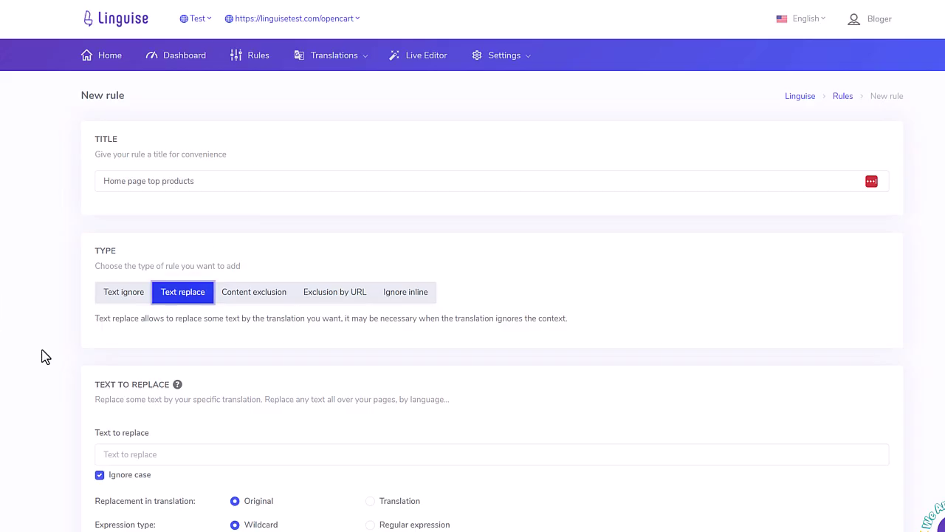
{"action": "scroll", "coordinate": [270, 346], "scroll_direction": "down", "scroll_amount": 2}
{"action": "scroll", "coordinate": [269, 345], "scroll_direction": "down", "scroll_amount": 1}
Set 'Mis en exergue' to be replaced by 'Produits best seller' in translated text
{"action": "left_click", "coordinate": [172, 259]}
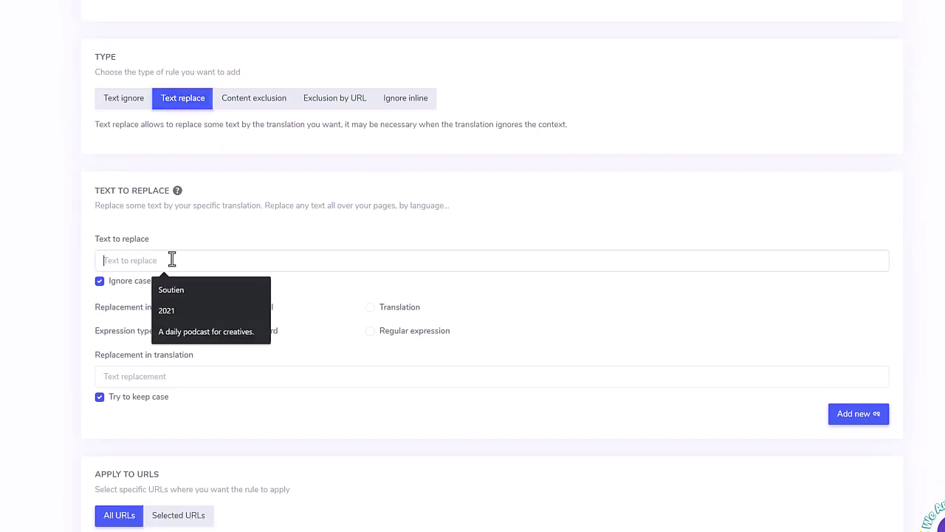
{"action": "key", "text": "super+v"}
{"action": "left_click", "coordinate": [214, 382]}
{"action": "left_click", "coordinate": [209, 377]}
{"action": "key", "text": "super+v"}
{"action": "key", "text": "Return"}
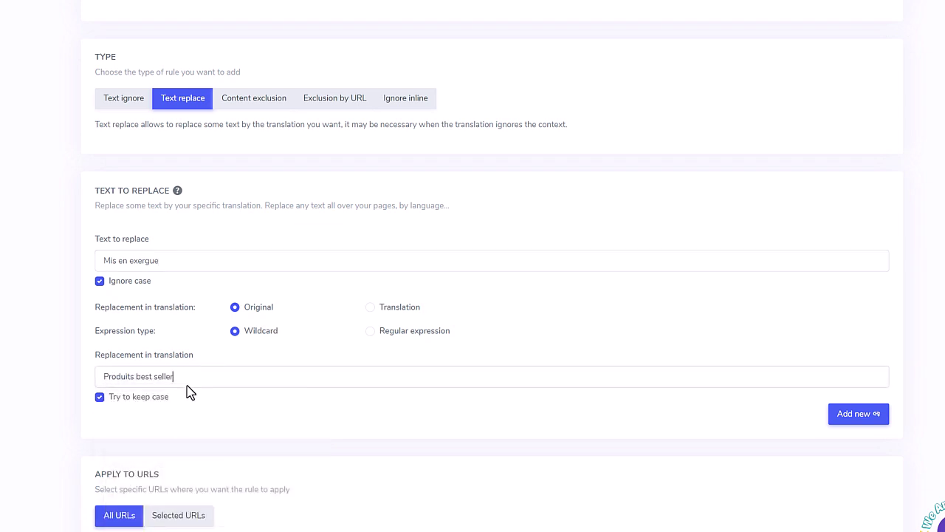
{"action": "left_click_drag", "start_coordinate": [182, 376], "coordinate": [106, 383]}
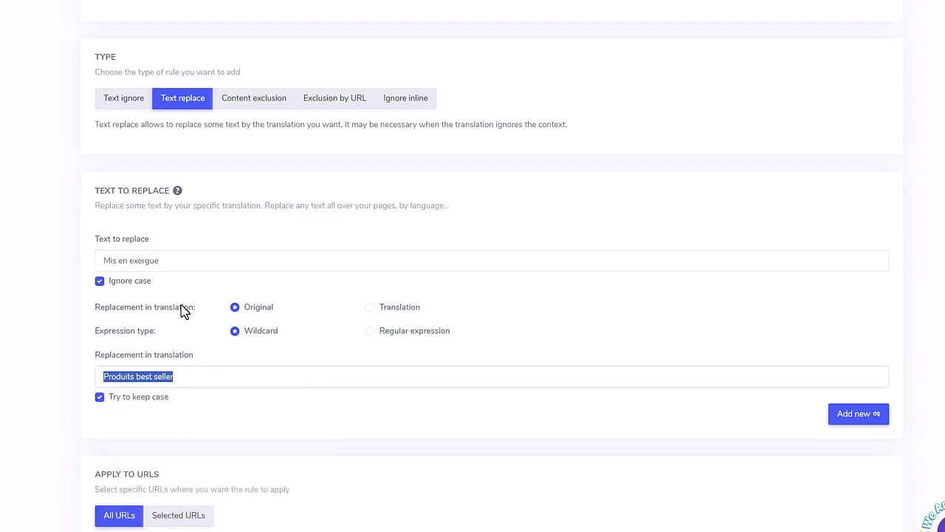
{"action": "left_click", "coordinate": [372, 310]}
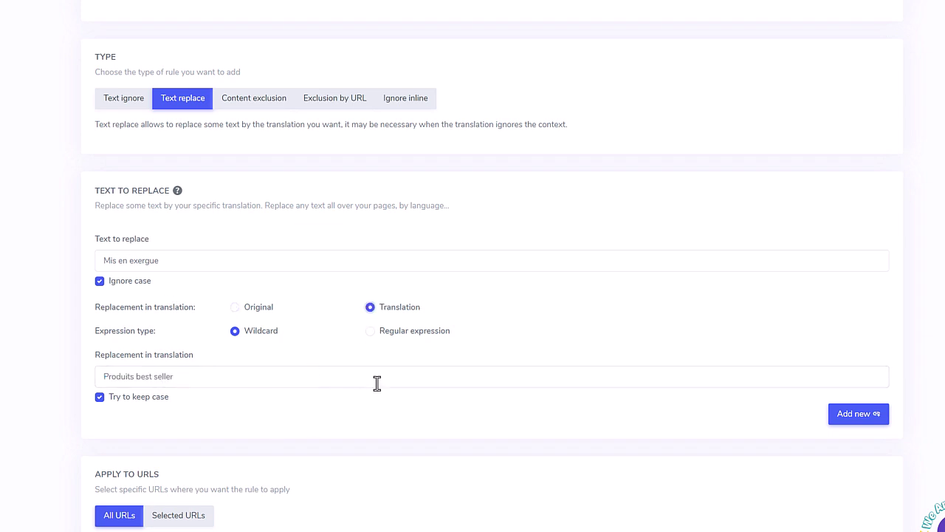
Limit the rule to French as the selected language and save it
{"action": "scroll", "coordinate": [261, 495], "scroll_direction": "down", "scroll_amount": 3}
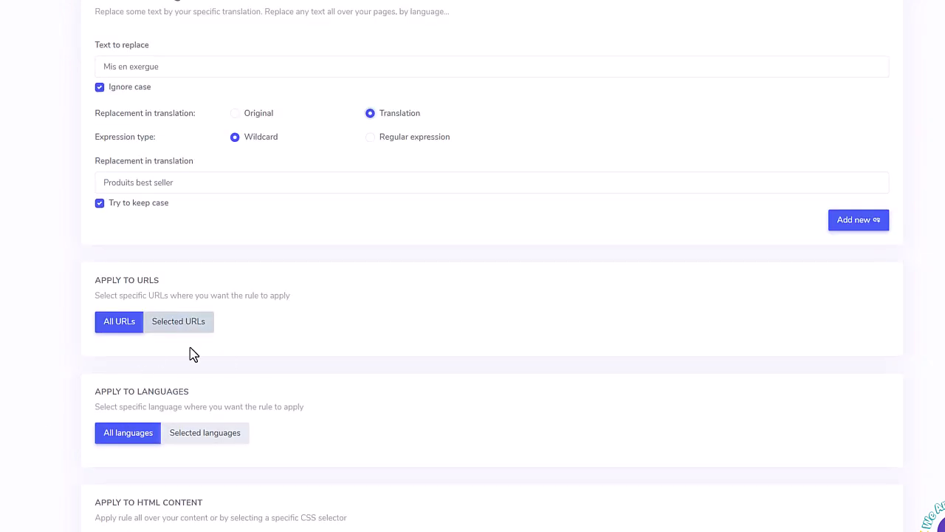
{"action": "left_click", "coordinate": [218, 434]}
{"action": "left_click", "coordinate": [210, 458]}
{"action": "scroll", "coordinate": [203, 461], "scroll_direction": "down", "scroll_amount": 2}
{"action": "type", "text": "fr"}
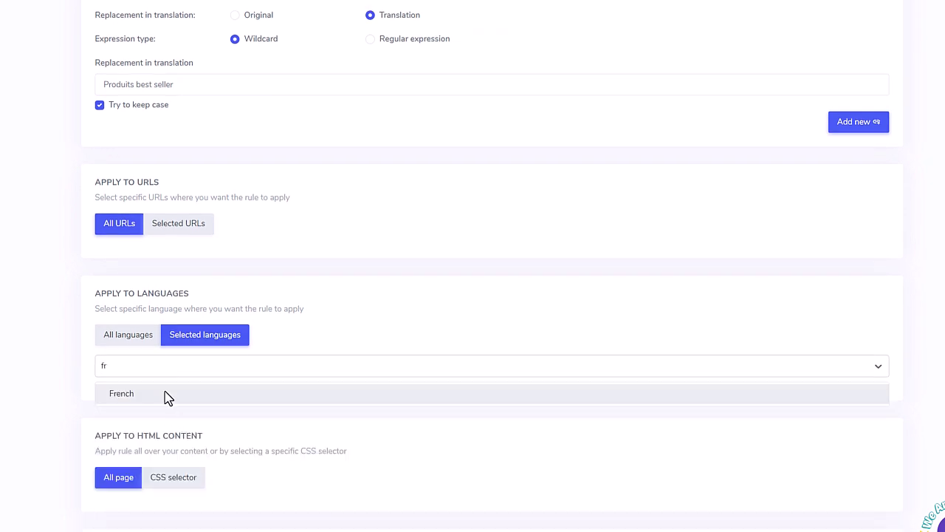
{"action": "left_click", "coordinate": [166, 397]}
{"action": "scroll", "coordinate": [568, 401], "scroll_direction": "down", "scroll_amount": 2}
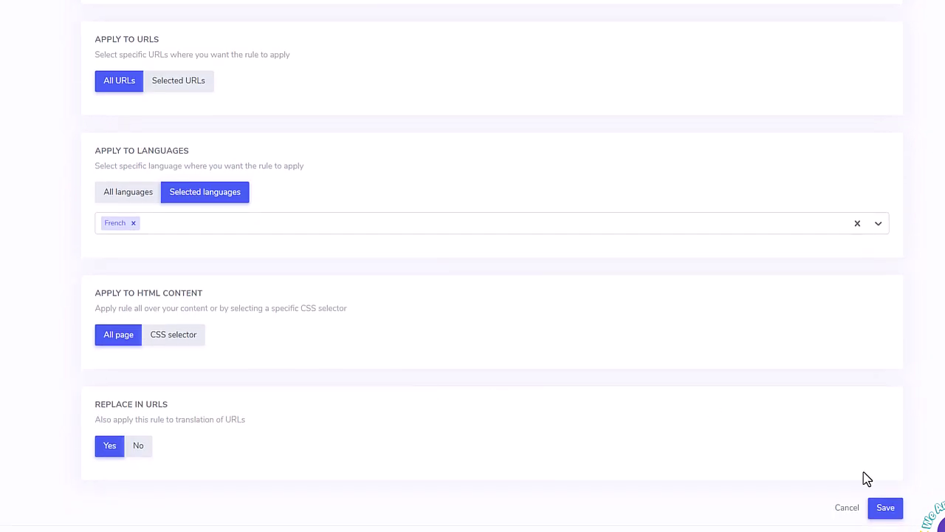
{"action": "left_click", "coordinate": [886, 509]}
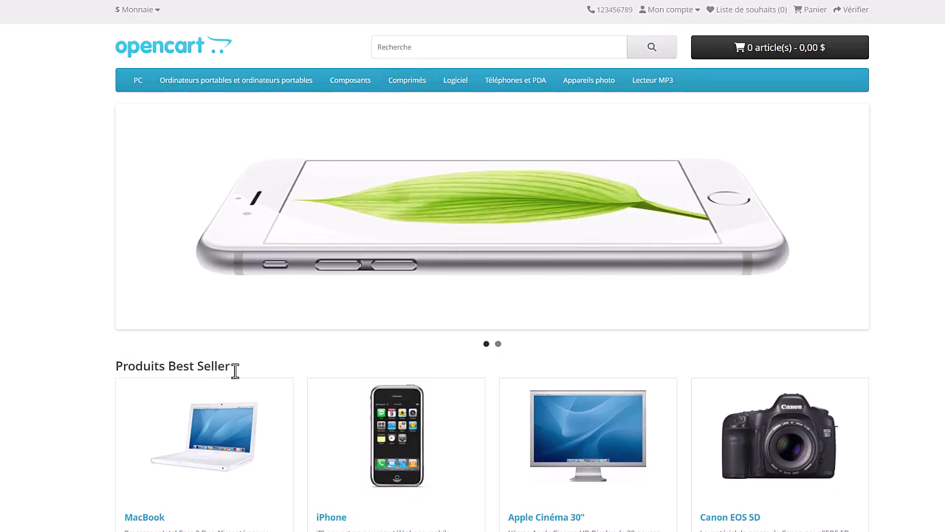
Highlight the 'Produits Best Seller' heading on the French home page to confirm it
{"action": "left_click_drag", "start_coordinate": [237, 370], "coordinate": [87, 370]}
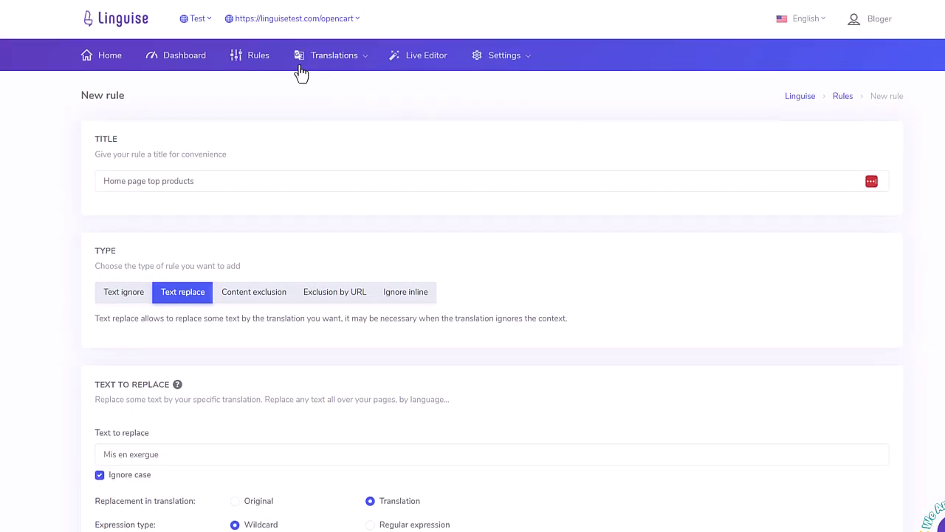
Filter all translations to French and edit the 'test 4 (0)' entry translated as 'essai 4 (0)'
{"action": "left_click", "coordinate": [329, 65]}
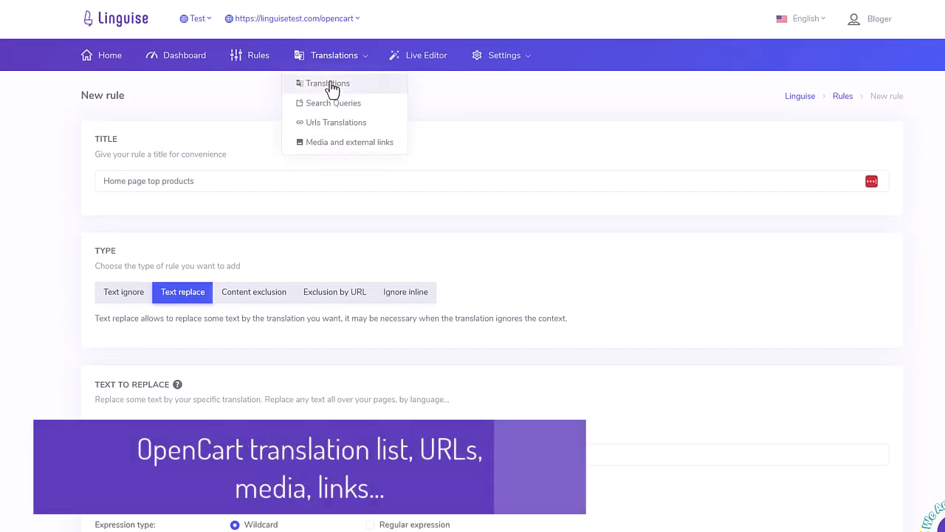
{"action": "left_click", "coordinate": [330, 84]}
{"action": "left_click", "coordinate": [281, 167]}
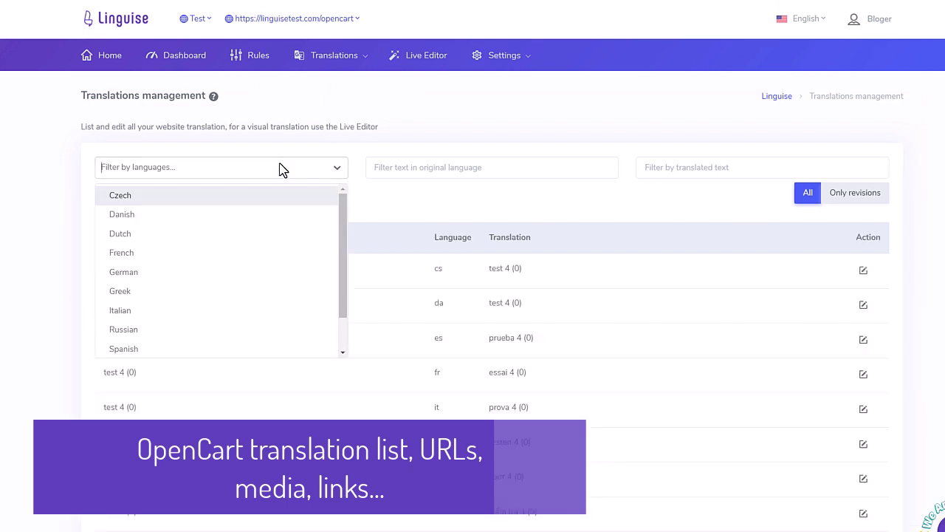
{"action": "type", "text": "fr"}
{"action": "left_click", "coordinate": [244, 195]}
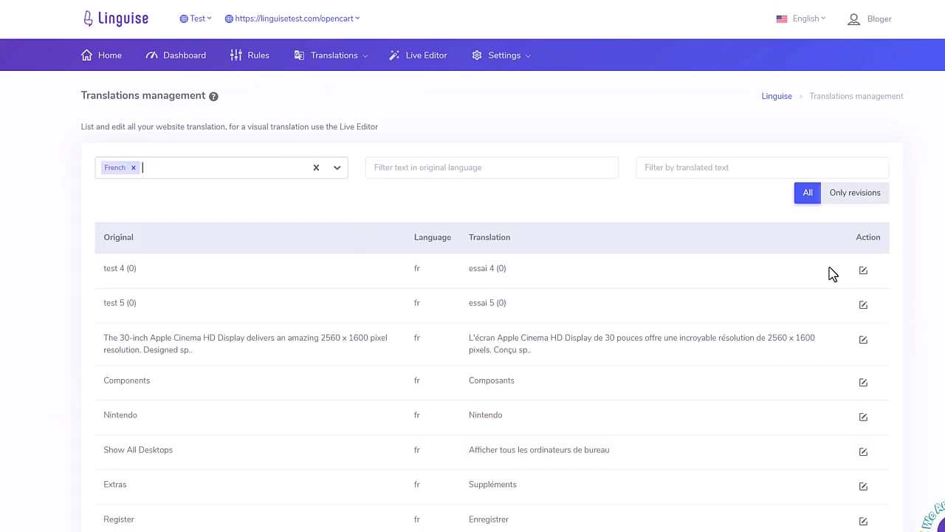
{"action": "left_click", "coordinate": [864, 273]}
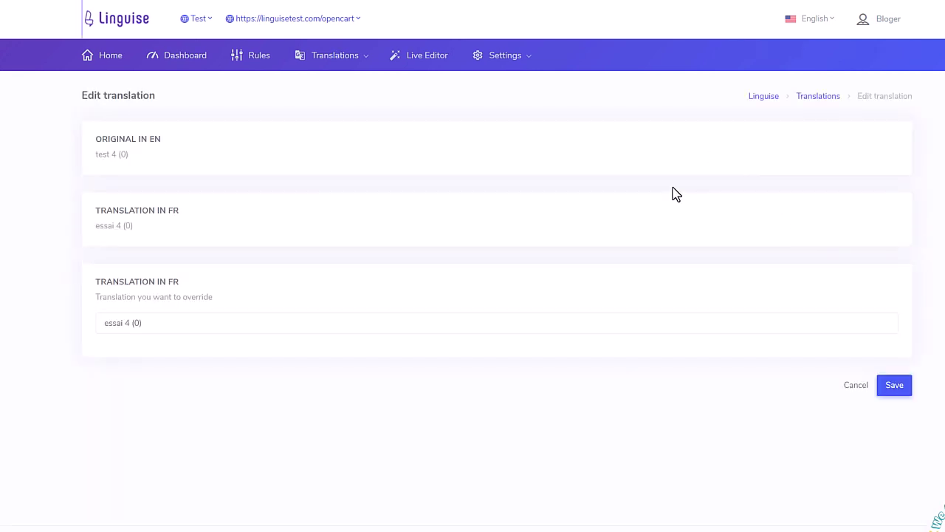
{"action": "left_click", "coordinate": [337, 67]}
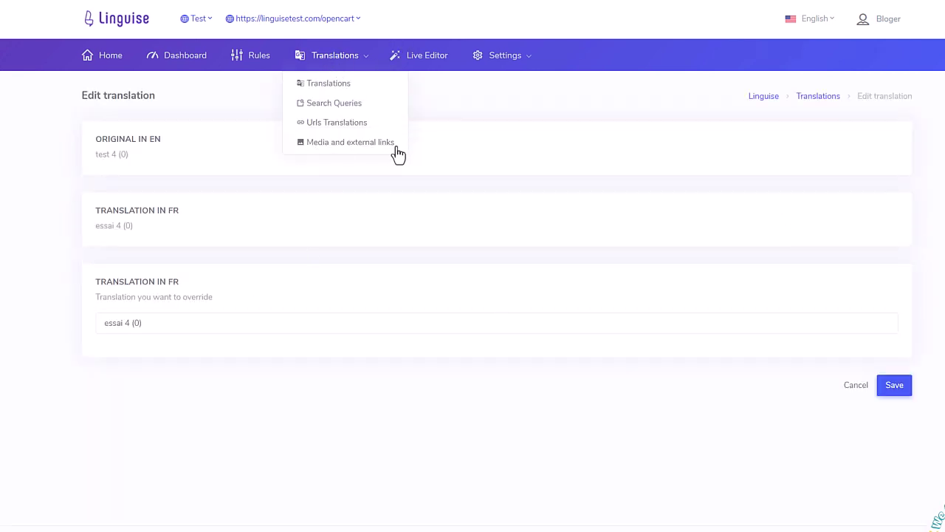
Browse the translated URLs list, then go to the Media and external links management page
{"action": "left_click", "coordinate": [331, 127]}
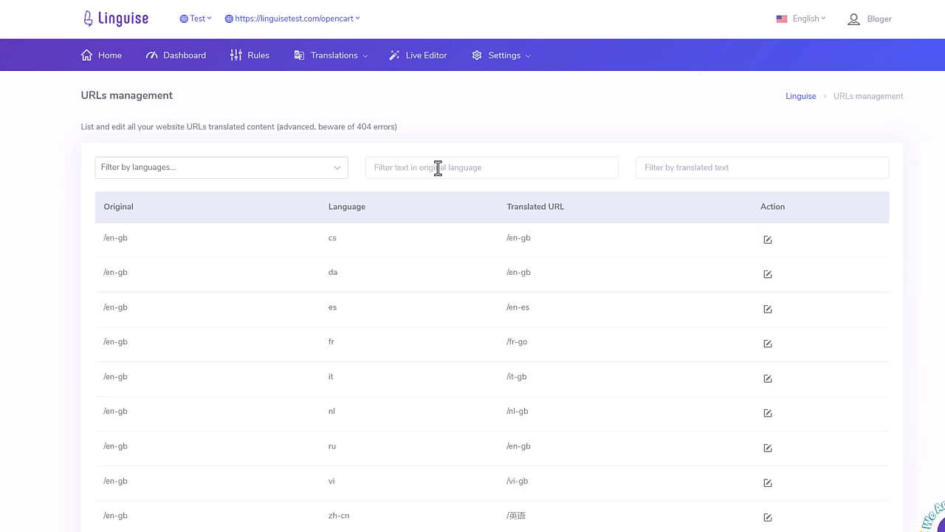
{"action": "scroll", "coordinate": [496, 332], "scroll_direction": "down", "scroll_amount": 6}
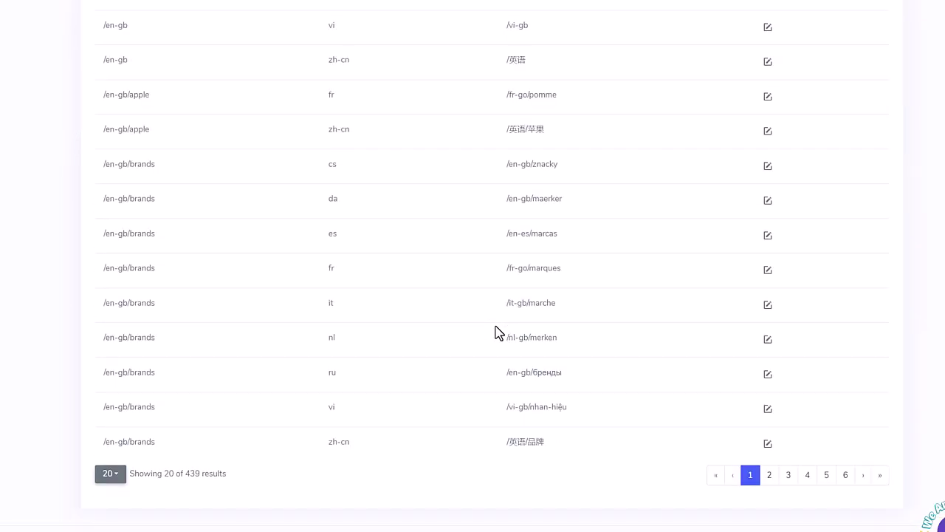
{"action": "scroll", "coordinate": [485, 340], "scroll_direction": "up", "scroll_amount": 6}
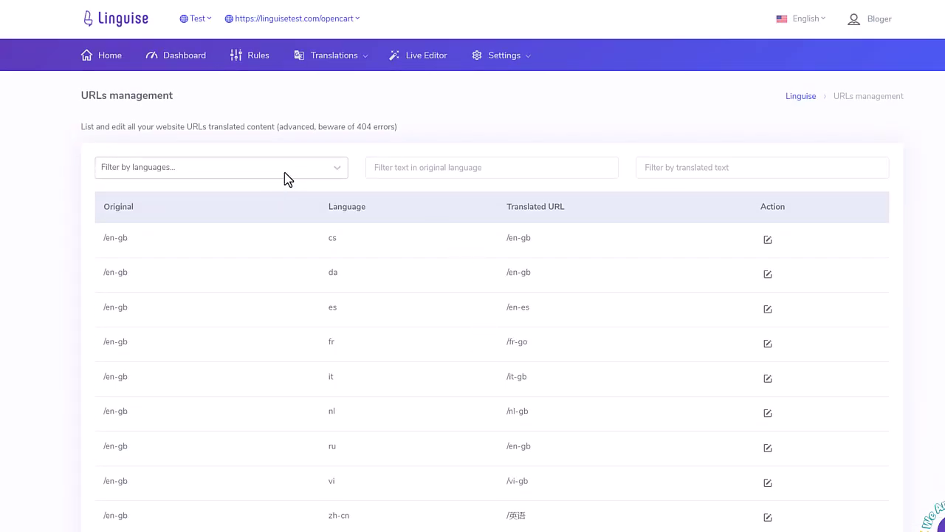
{"action": "mouse_move", "coordinate": [333, 56]}
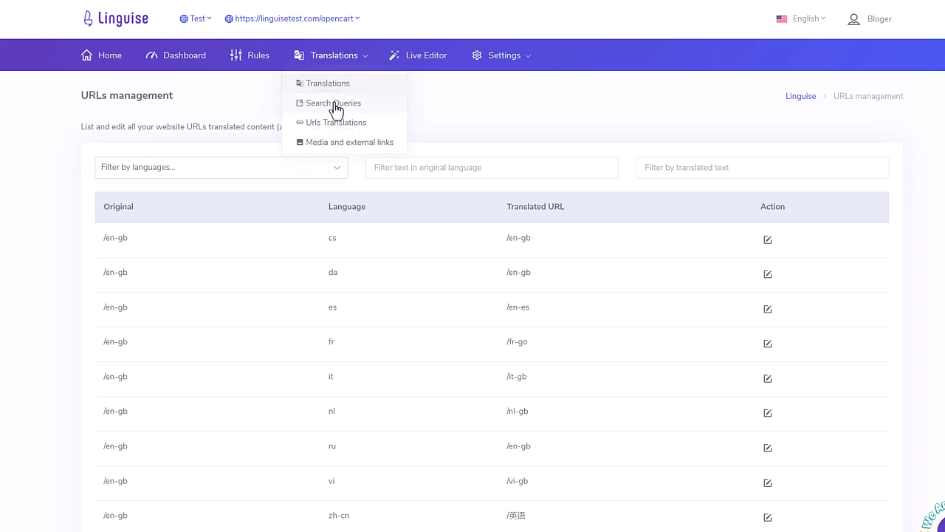
{"action": "left_click", "coordinate": [350, 146]}
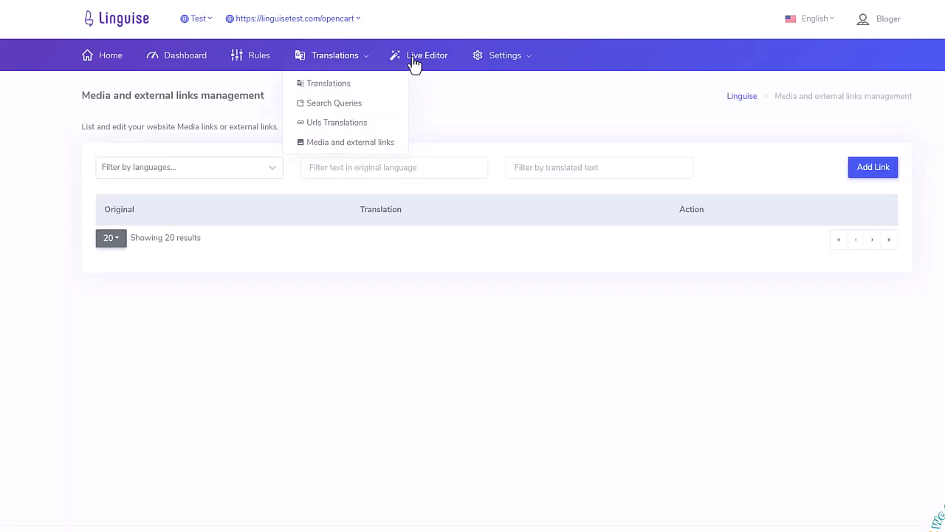
Open the domain settings and browse the Translation languages dropdown list
{"action": "mouse_move", "coordinate": [476, 63]}
{"action": "left_click", "coordinate": [495, 82]}
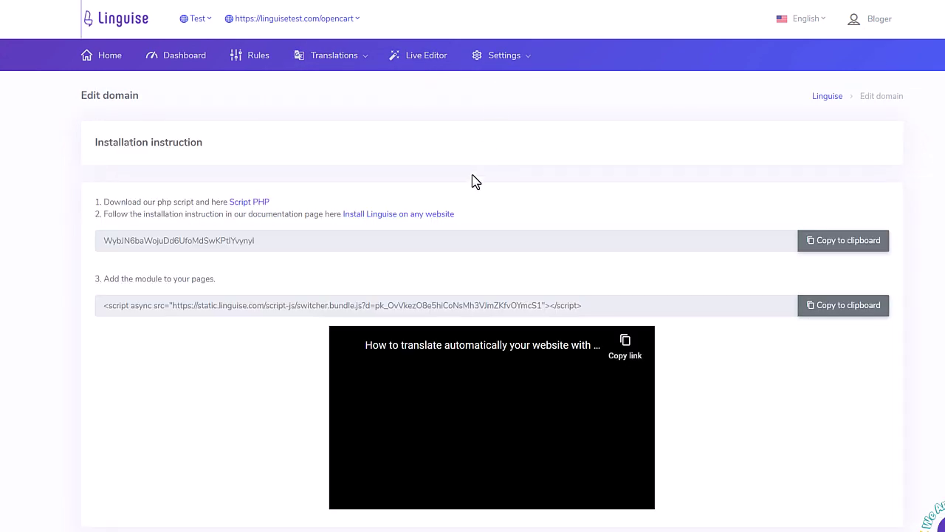
{"action": "scroll", "coordinate": [316, 359], "scroll_direction": "down", "scroll_amount": 10}
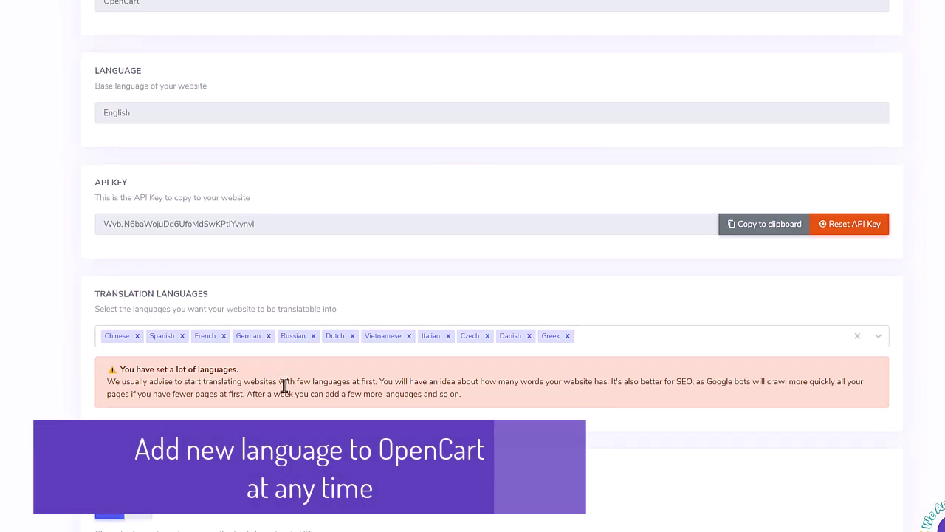
{"action": "left_click", "coordinate": [628, 336]}
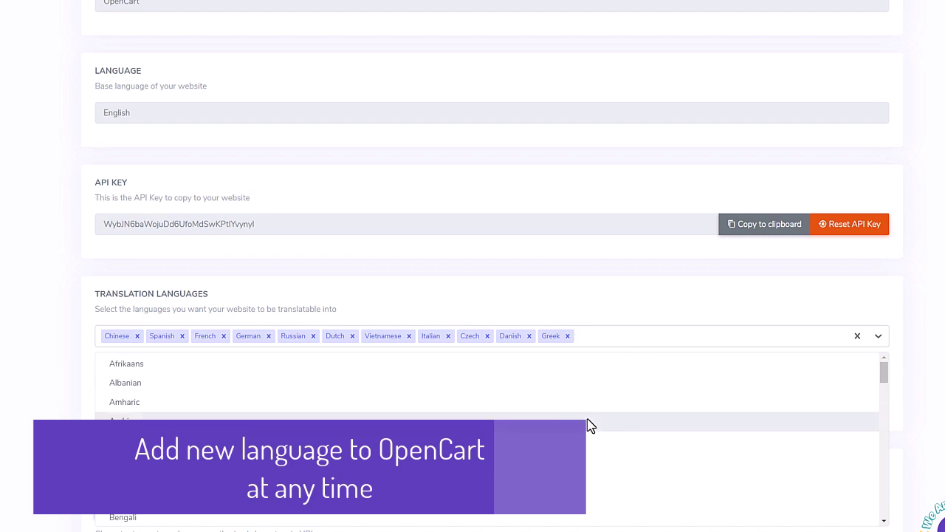
{"action": "scroll", "coordinate": [591, 423], "scroll_direction": "down", "scroll_amount": 5}
{"action": "scroll", "coordinate": [591, 424], "scroll_direction": "down", "scroll_amount": 10}
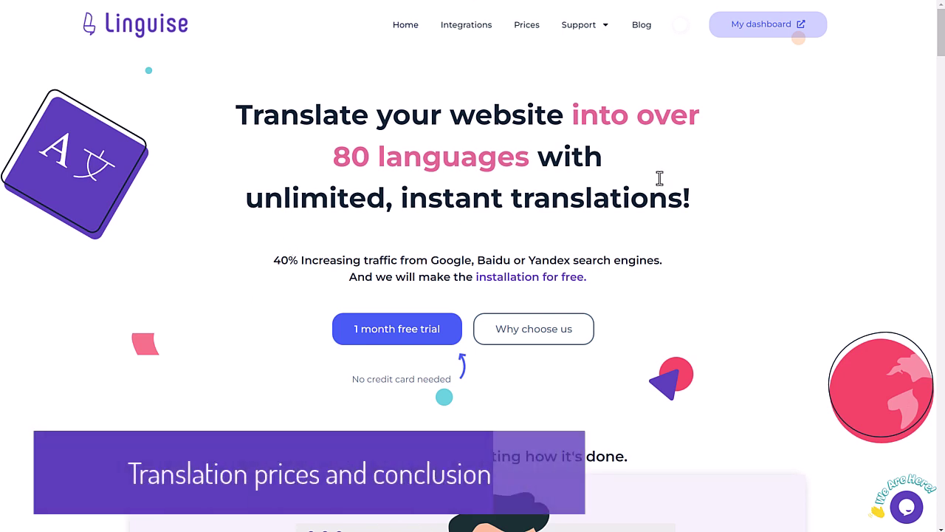
On the Prices page, highlight the plans' word allowances: 200 000, 600 000 and UNLIMITED
{"action": "left_click", "coordinate": [527, 35]}
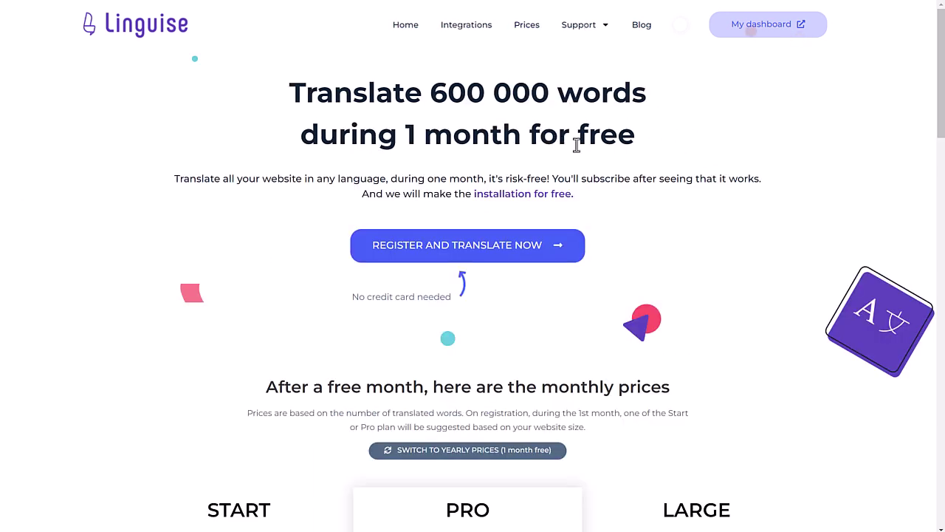
{"action": "left_click_drag", "start_coordinate": [635, 135], "coordinate": [492, 136]}
{"action": "scroll", "coordinate": [600, 156], "scroll_direction": "down", "scroll_amount": 5}
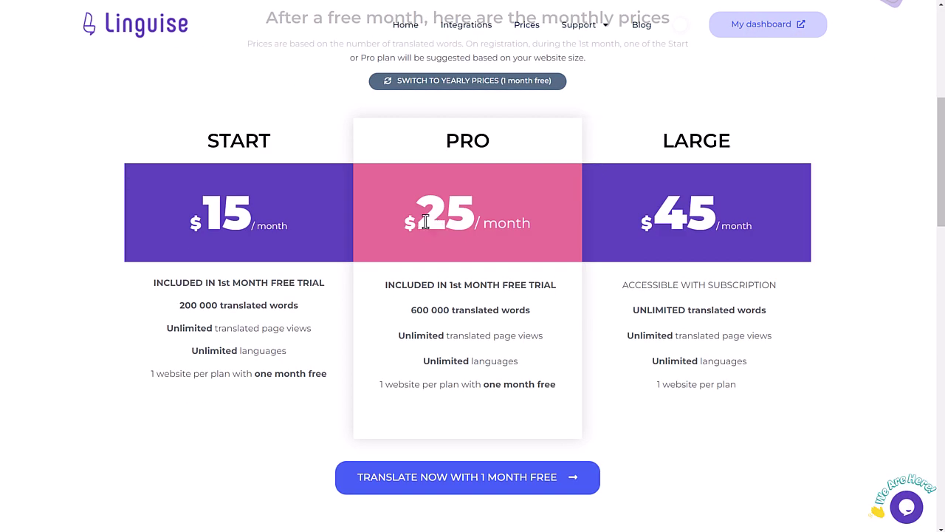
{"action": "left_click_drag", "start_coordinate": [301, 306], "coordinate": [168, 304]}
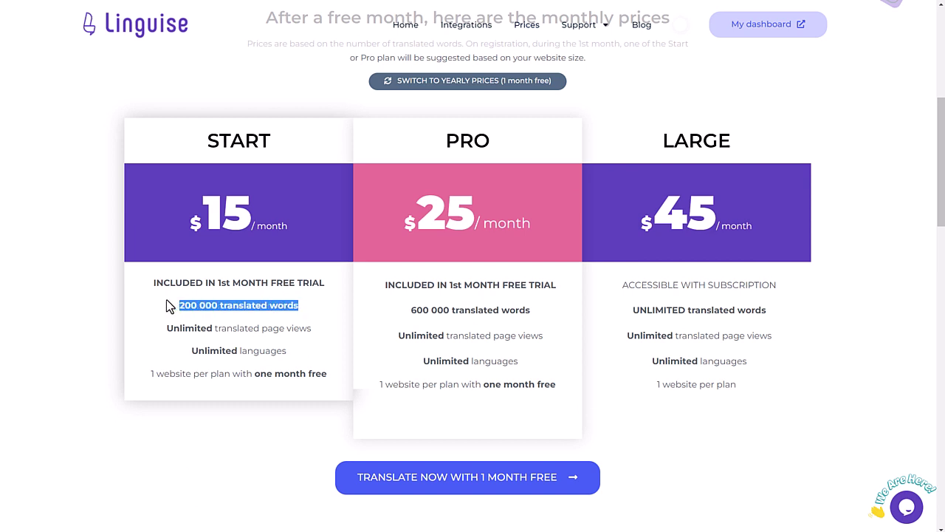
{"action": "left_click_drag", "start_coordinate": [533, 313], "coordinate": [407, 318]}
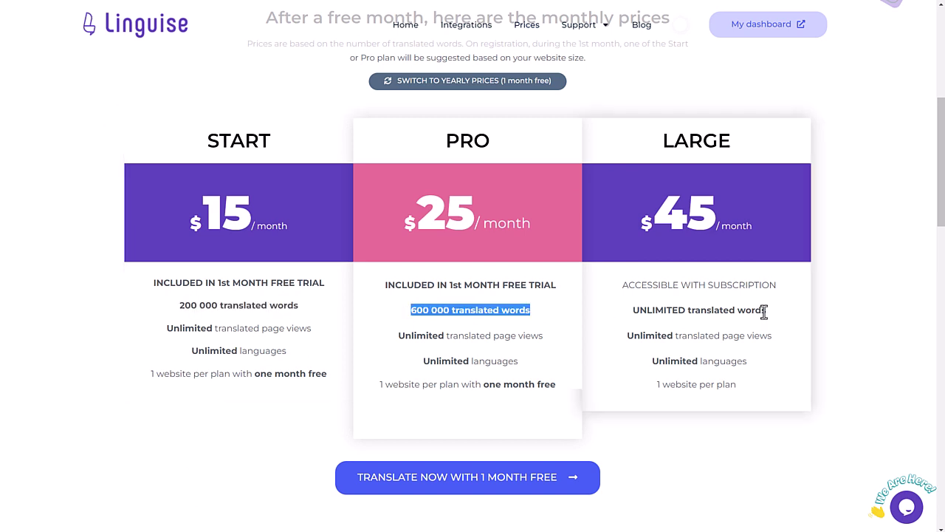
{"action": "left_click_drag", "start_coordinate": [766, 313], "coordinate": [596, 311]}
{"action": "scroll", "coordinate": [650, 321], "scroll_direction": "up", "scroll_amount": 3}
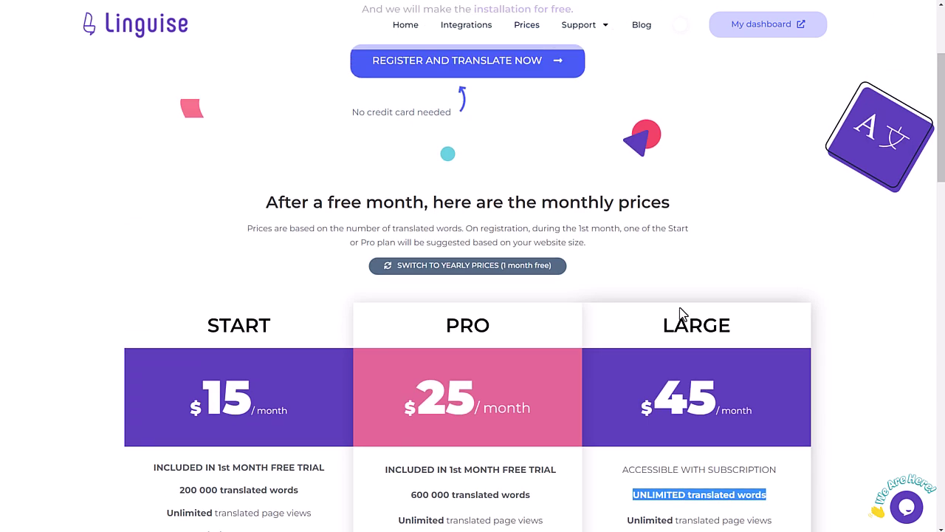
Compare yearly prices, then return to the monthly plans at $15, $25 and $45
{"action": "left_click", "coordinate": [458, 266]}
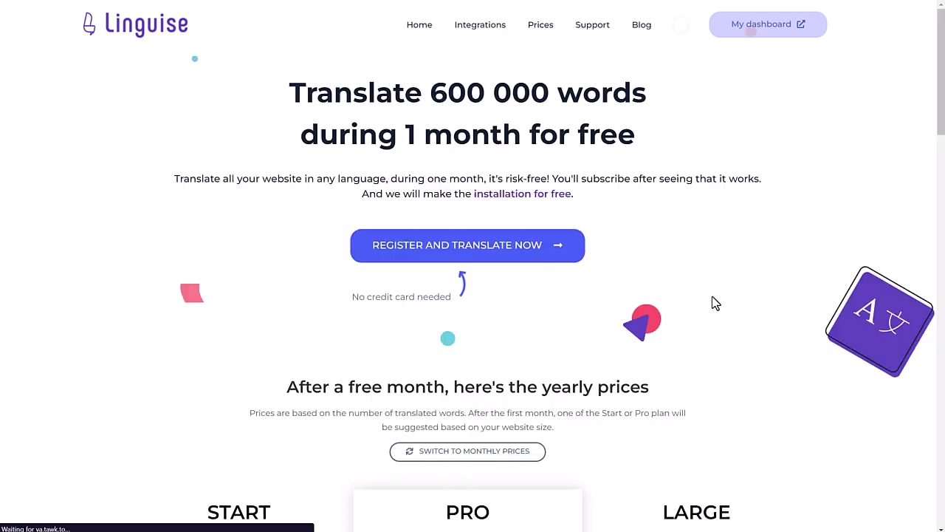
{"action": "scroll", "coordinate": [628, 288], "scroll_direction": "down", "scroll_amount": 5}
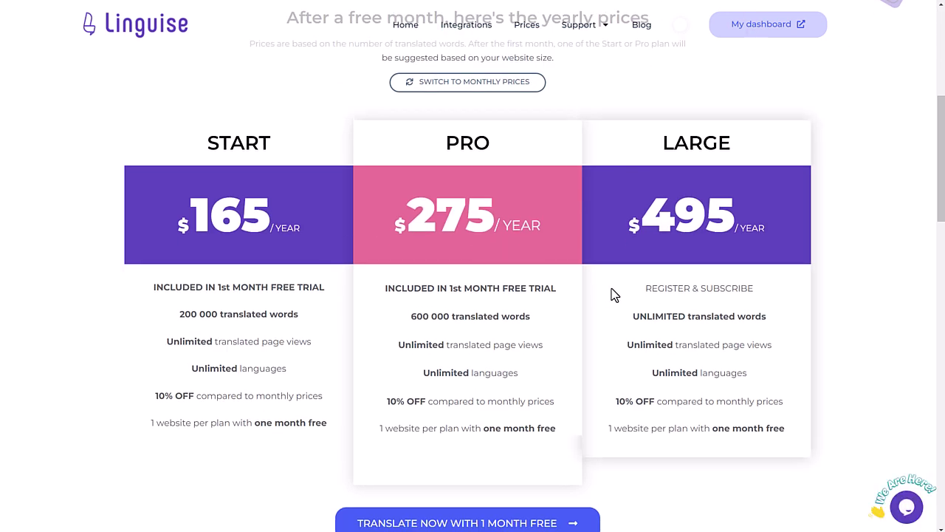
{"action": "scroll", "coordinate": [608, 292], "scroll_direction": "up", "scroll_amount": 3}
{"action": "scroll", "coordinate": [627, 280], "scroll_direction": "up", "scroll_amount": 3}
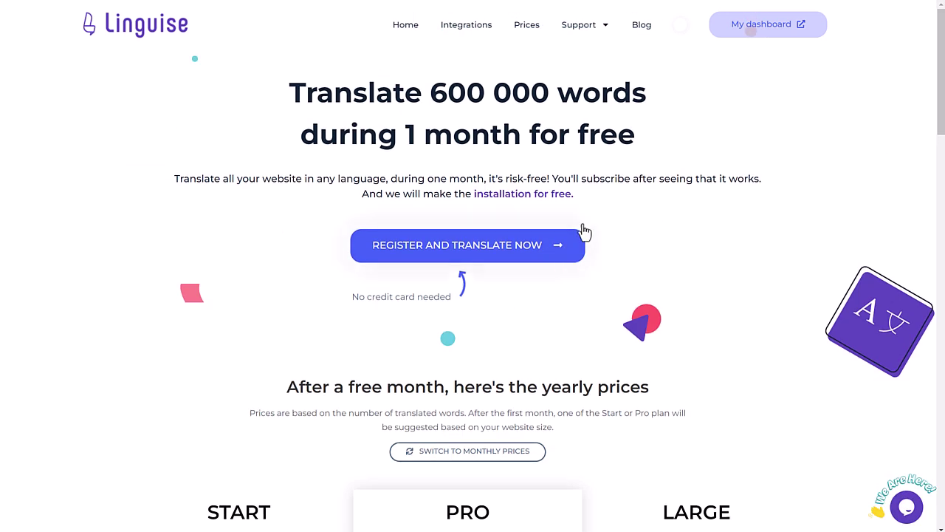
{"action": "left_click", "coordinate": [509, 452]}
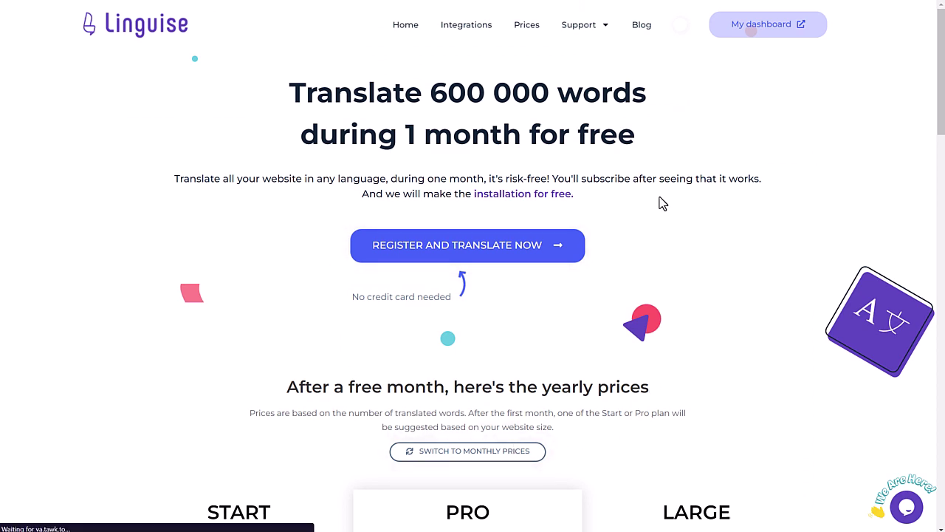
From the Linguise home page, read through the high-quality translations page
{"action": "left_click", "coordinate": [402, 26]}
{"action": "scroll", "coordinate": [734, 318], "scroll_direction": "down", "scroll_amount": 10}
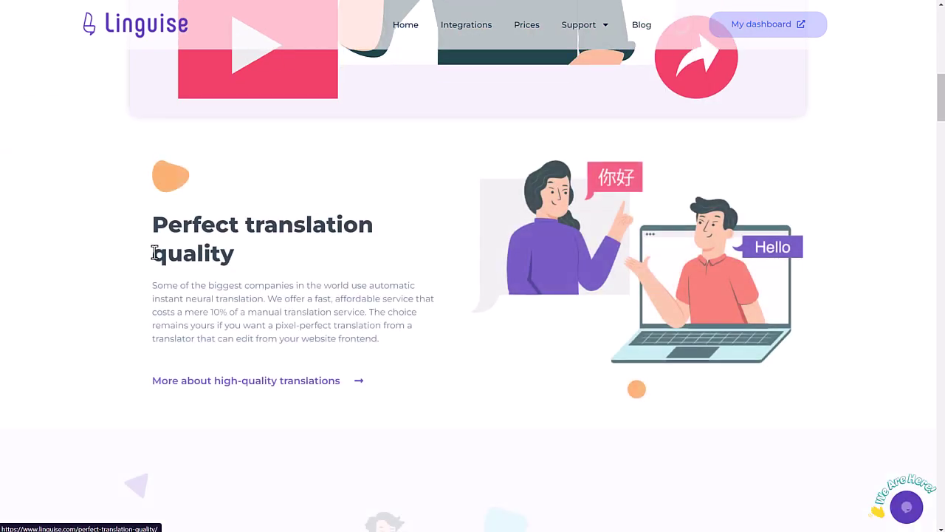
{"action": "left_click", "coordinate": [537, 380]}
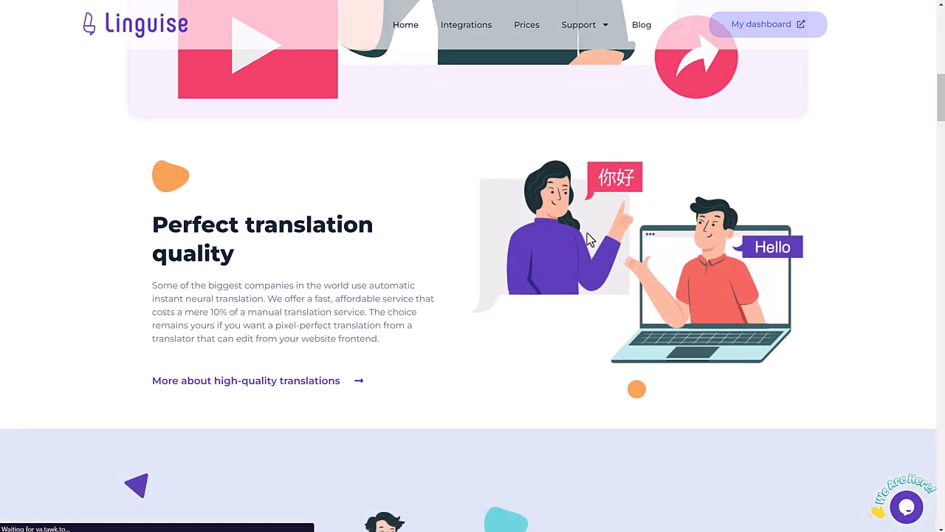
{"action": "scroll", "coordinate": [505, 378], "scroll_direction": "down", "scroll_amount": 3}
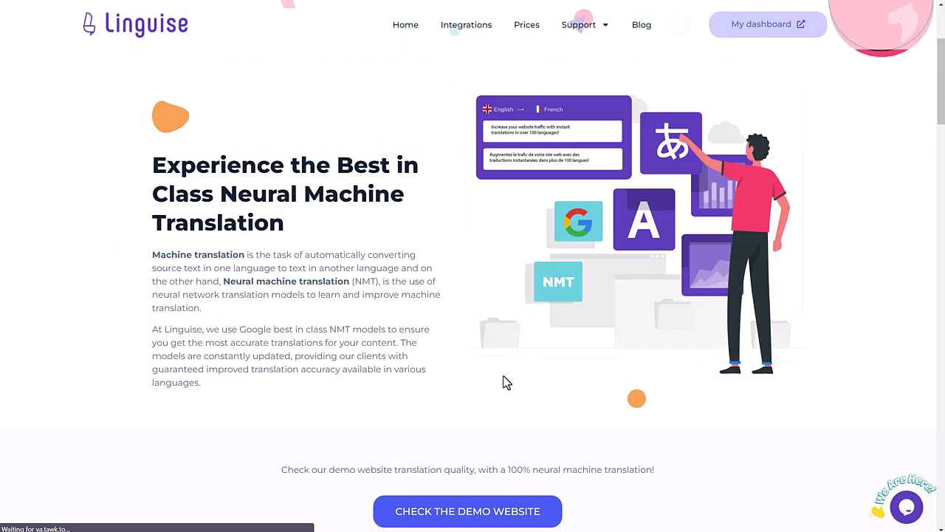
{"action": "scroll", "coordinate": [503, 376], "scroll_direction": "down", "scroll_amount": 10}
{"action": "scroll", "coordinate": [516, 389], "scroll_direction": "down", "scroll_amount": 3}
{"action": "scroll", "coordinate": [516, 389], "scroll_direction": "down", "scroll_amount": 8}
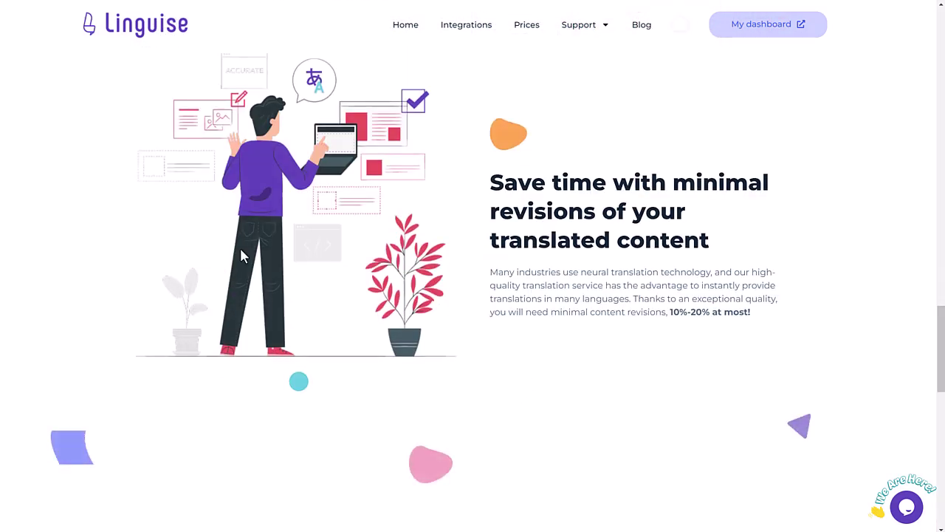
{"action": "scroll", "coordinate": [502, 346], "scroll_direction": "up", "scroll_amount": 15}
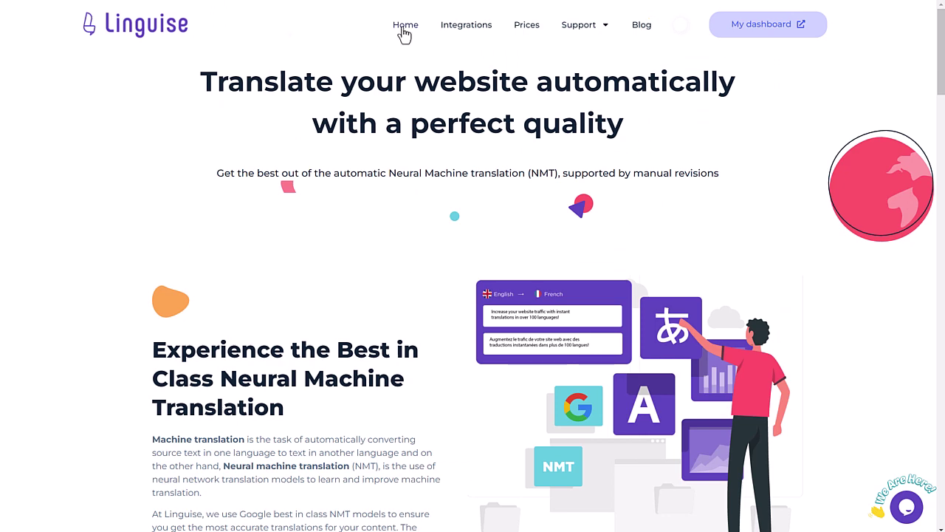
Return to the Linguise home page and scroll through its sections
{"action": "left_click", "coordinate": [404, 31]}
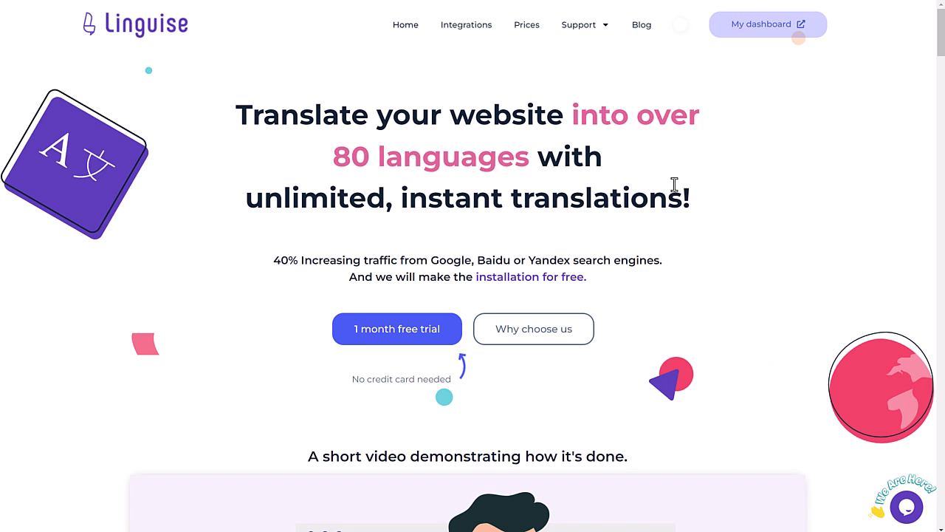
{"action": "scroll", "coordinate": [263, 156], "scroll_direction": "down", "scroll_amount": 15}
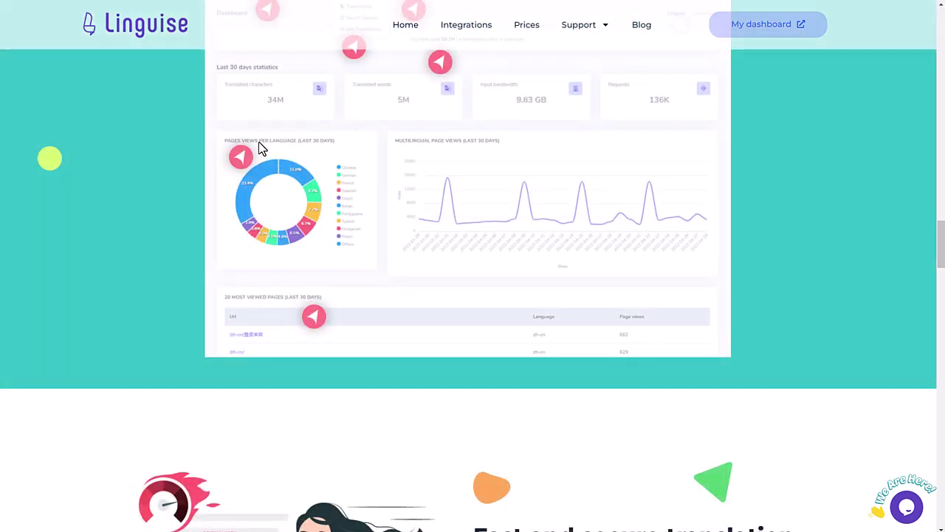
{"action": "scroll", "coordinate": [258, 144], "scroll_direction": "down", "scroll_amount": 20}
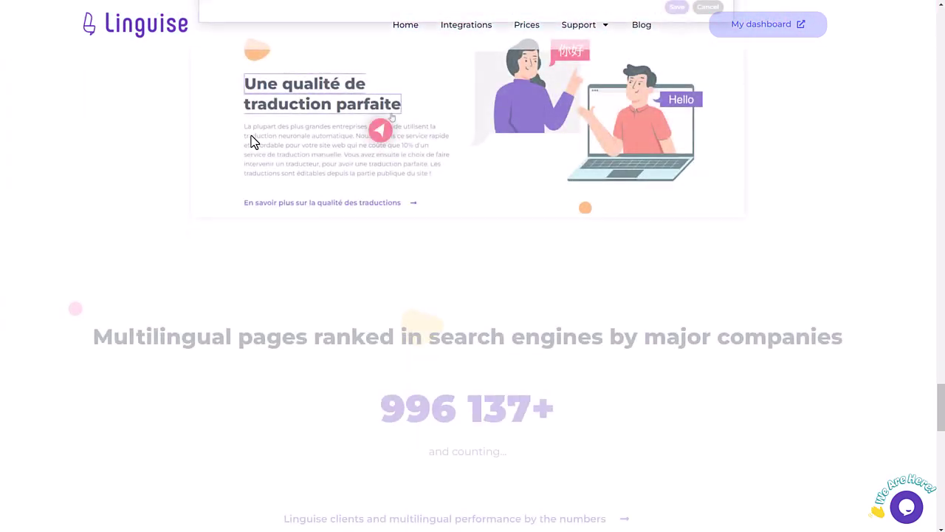
{"action": "scroll", "coordinate": [251, 141], "scroll_direction": "down", "scroll_amount": 7}
{"action": "scroll", "coordinate": [251, 140], "scroll_direction": "up", "scroll_amount": 10}
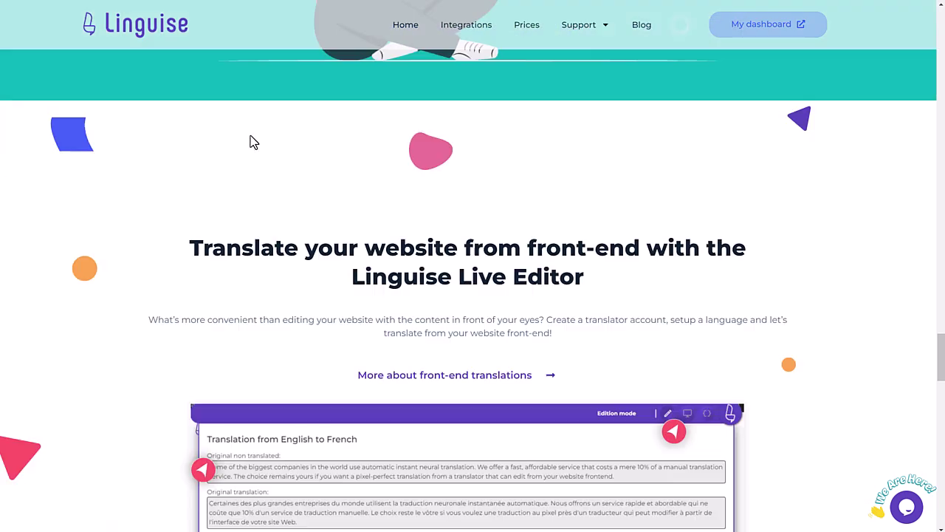
{"action": "scroll", "coordinate": [251, 140], "scroll_direction": "up", "scroll_amount": 1}
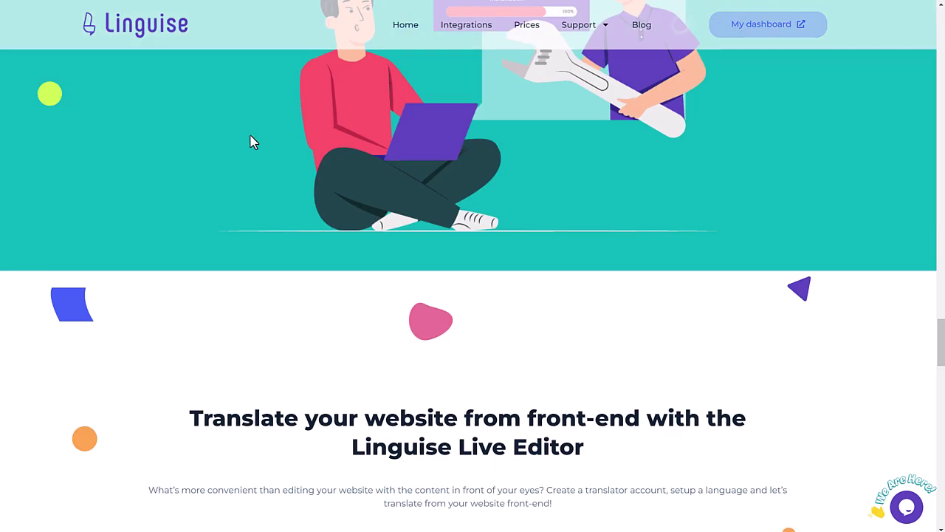